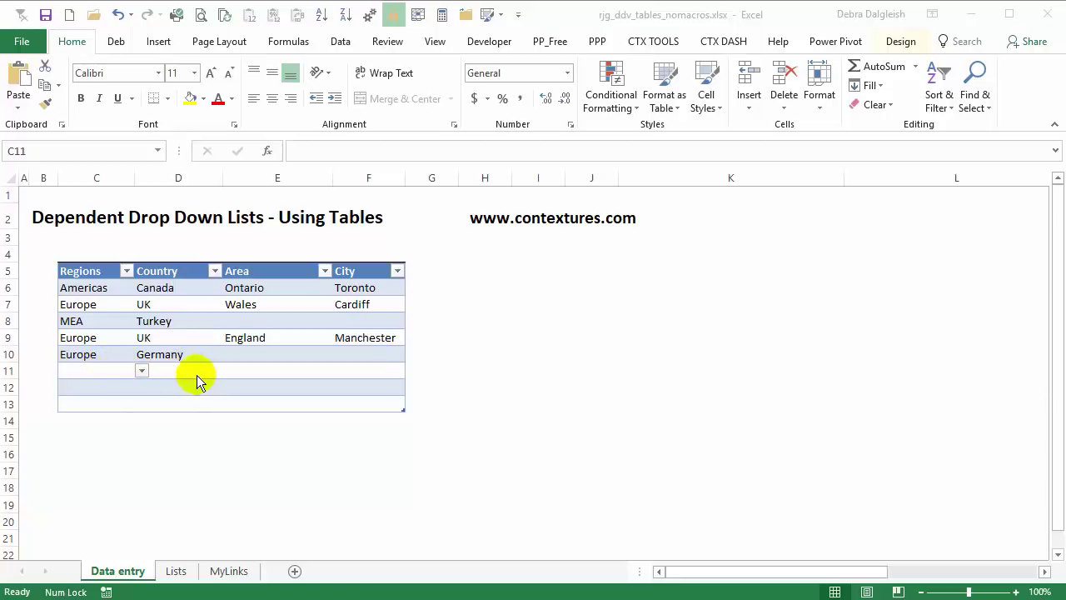
Fill in row 11 of the data entry table with region Americas and country Canada from their drop-down lists
{"action": "left_click", "coordinate": [141, 371]}
{"action": "left_click", "coordinate": [140, 370]}
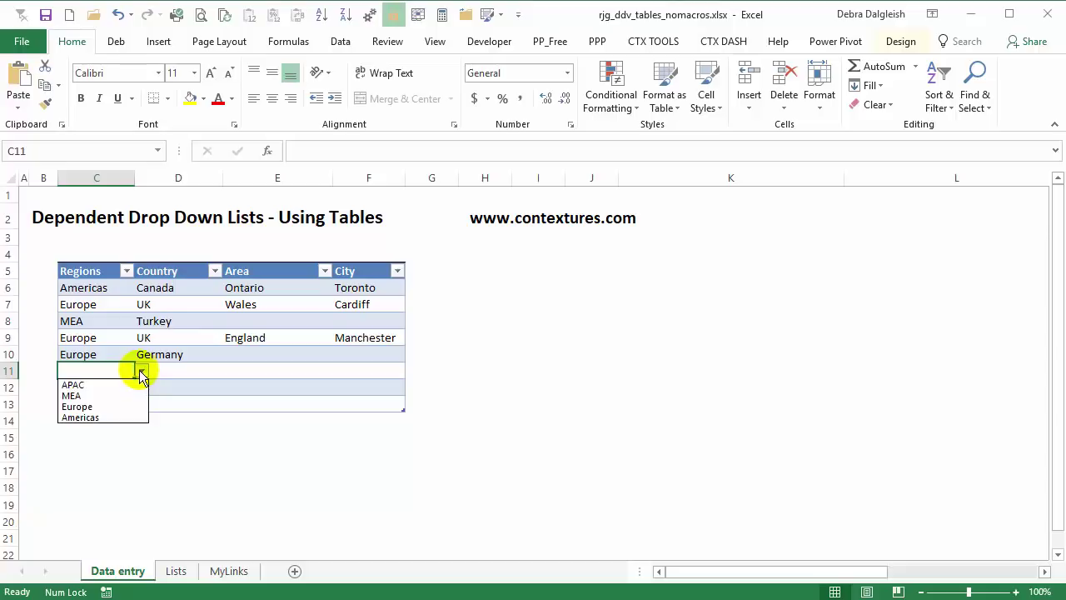
{"action": "left_click", "coordinate": [109, 414]}
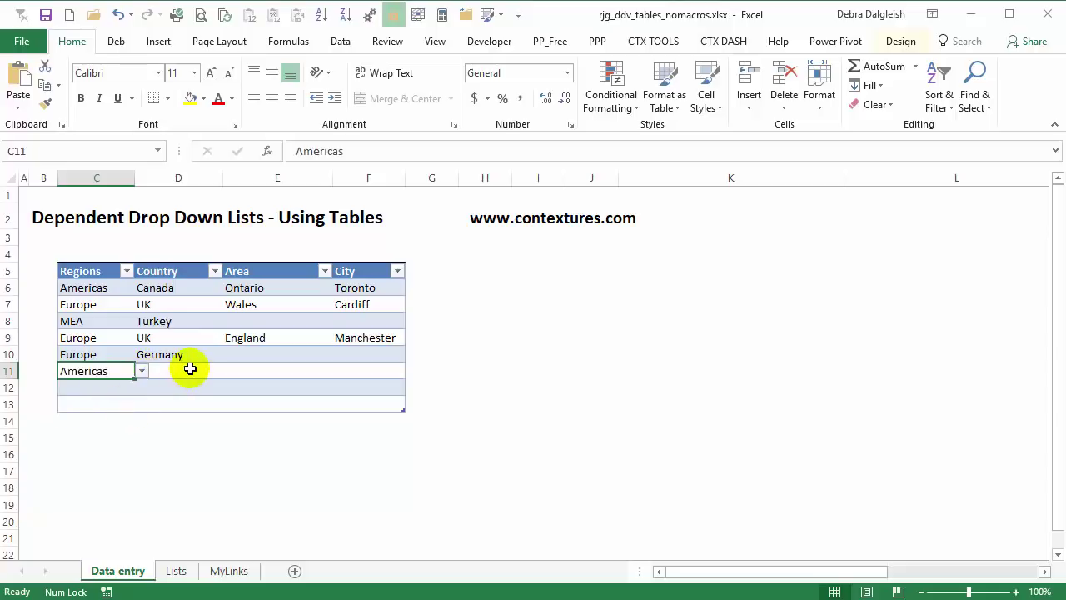
{"action": "left_click", "coordinate": [175, 366]}
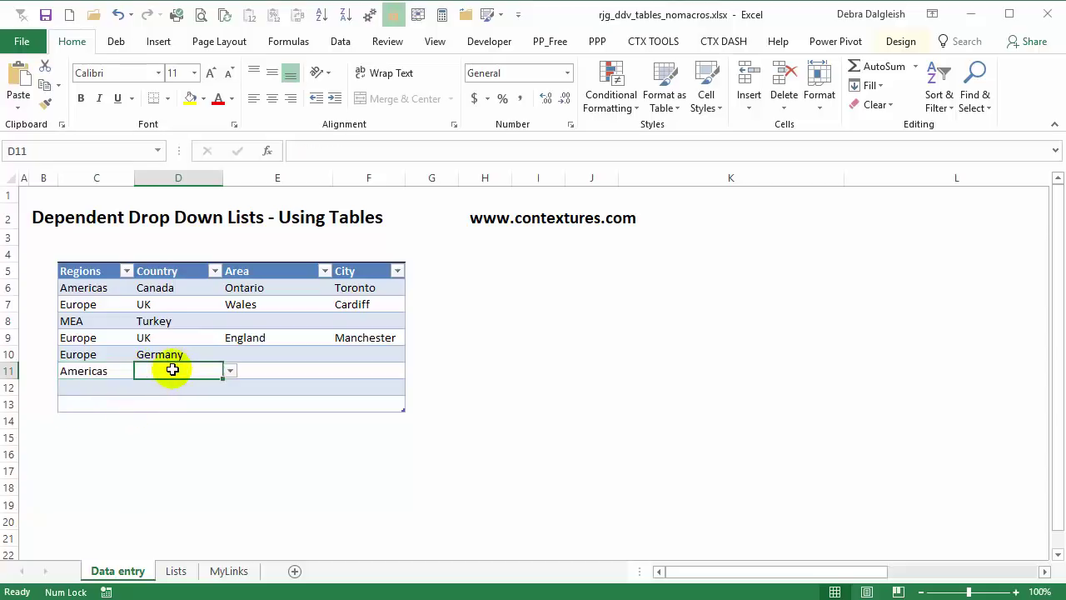
{"action": "left_click", "coordinate": [231, 372]}
{"action": "key", "text": "Escape"}
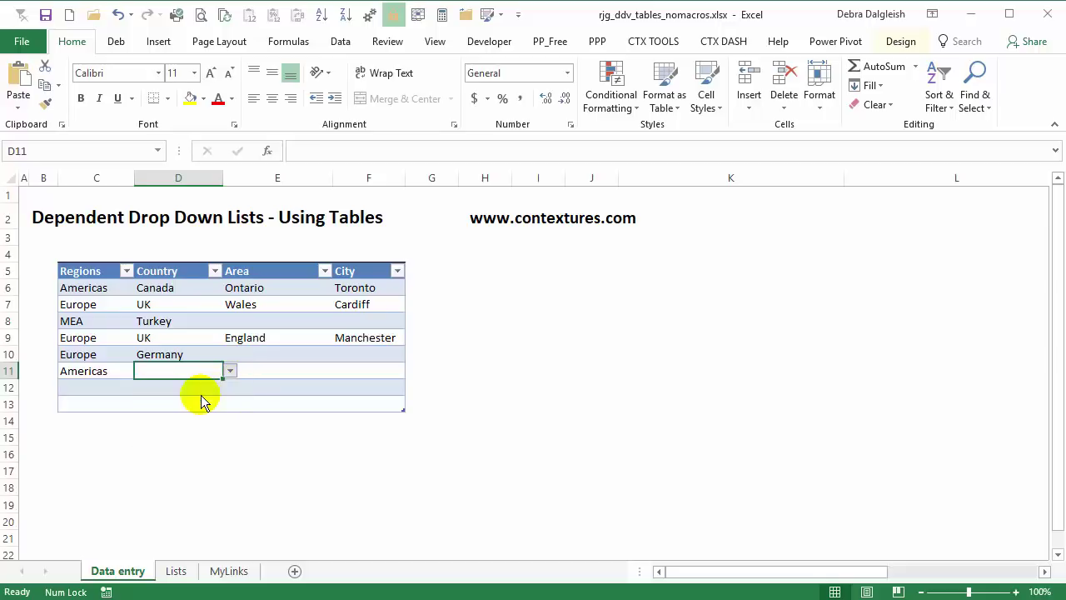
Choose area Ontario and city Niagara from the dependent drop-down lists in row 11
{"action": "left_click", "coordinate": [261, 371]}
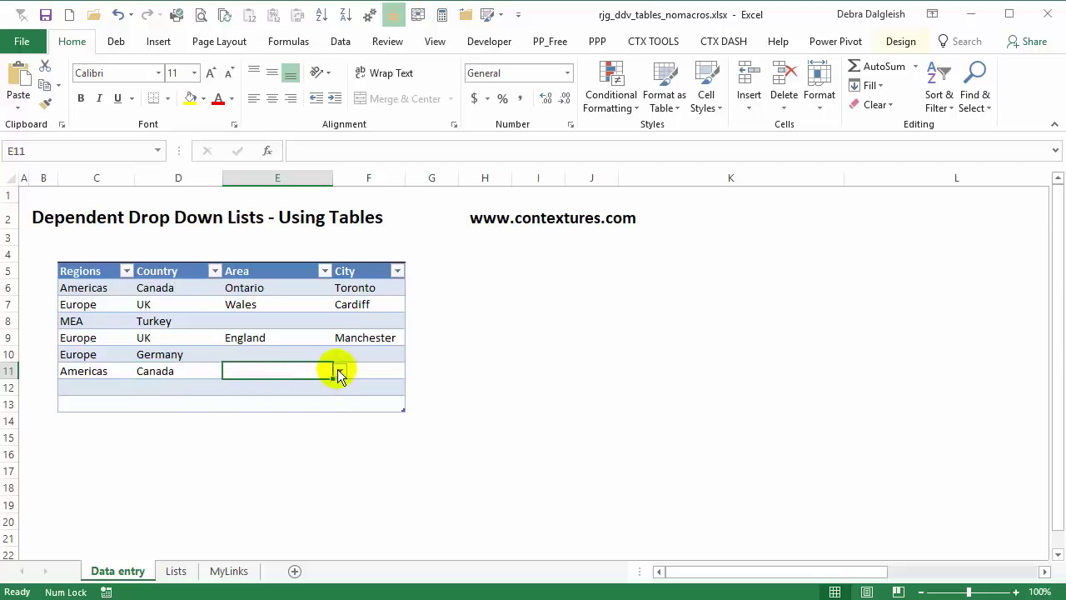
{"action": "left_click", "coordinate": [339, 372]}
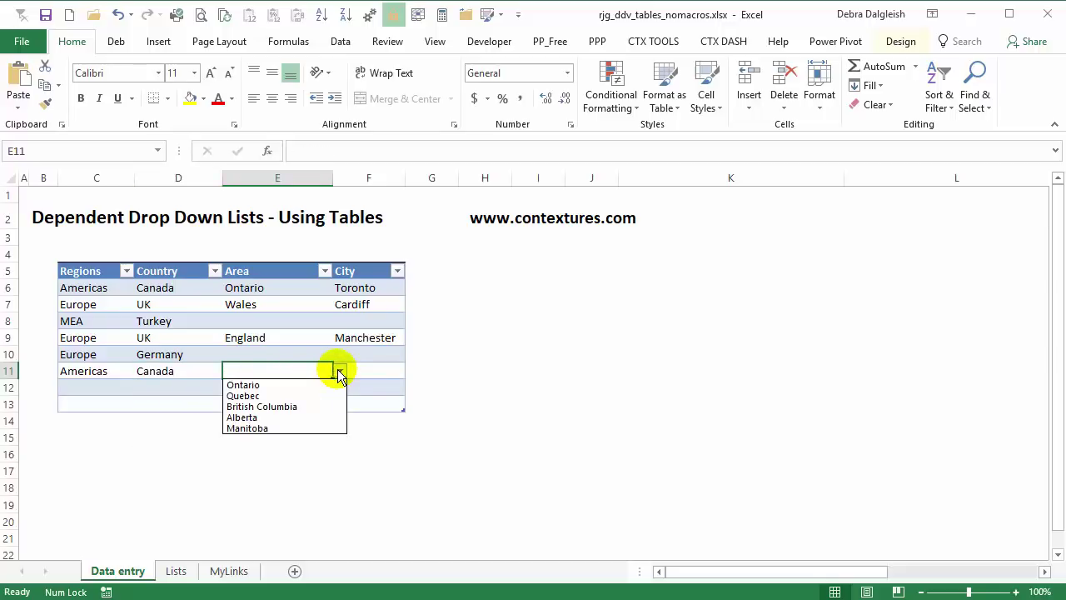
{"action": "left_click", "coordinate": [279, 386]}
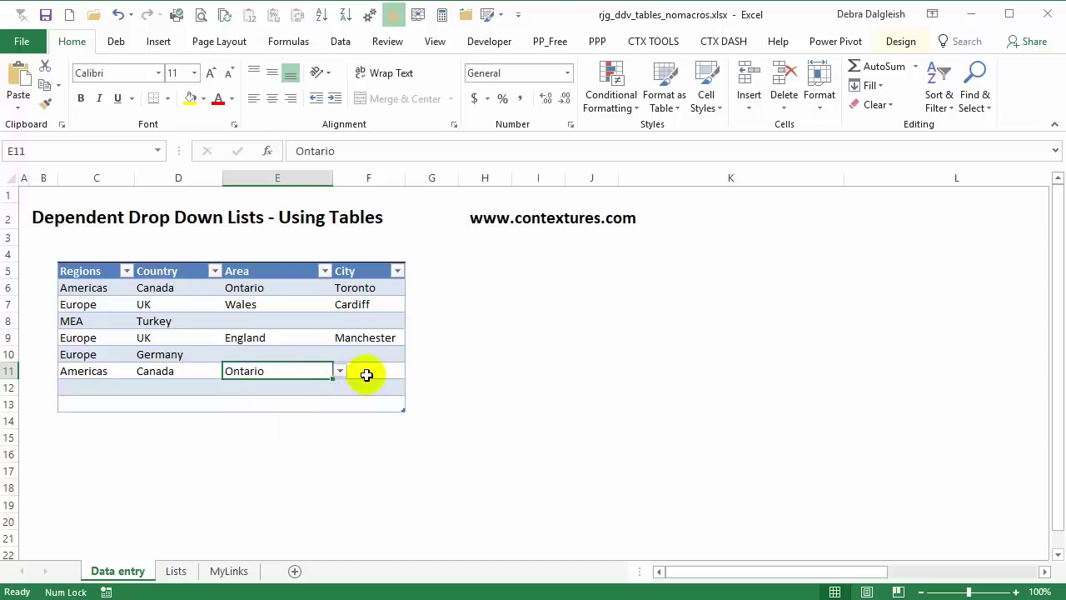
{"action": "left_click", "coordinate": [372, 371]}
{"action": "left_click", "coordinate": [413, 371]}
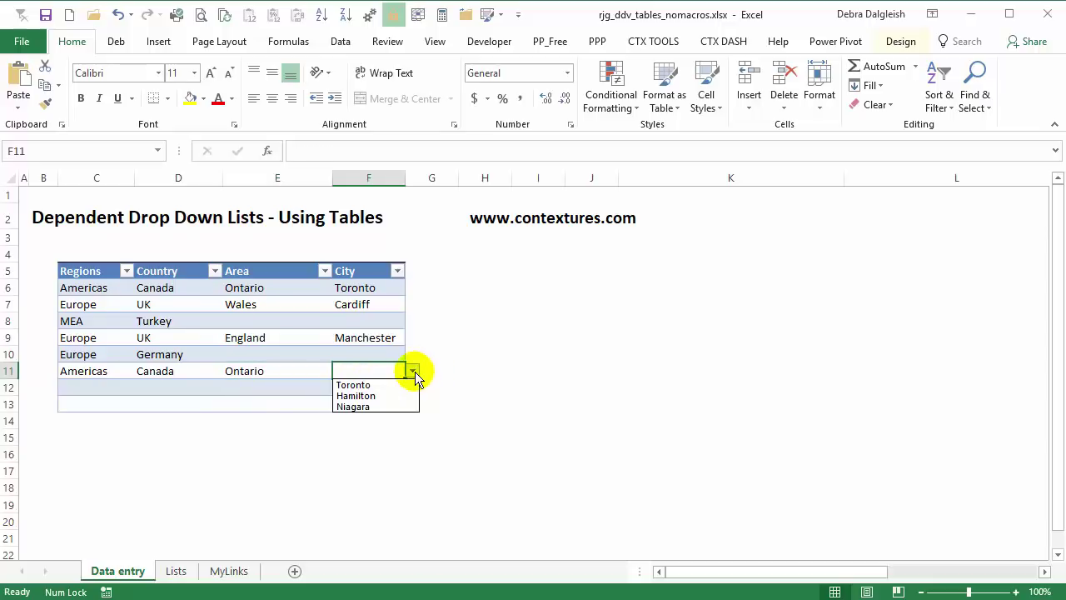
{"action": "left_click", "coordinate": [374, 406]}
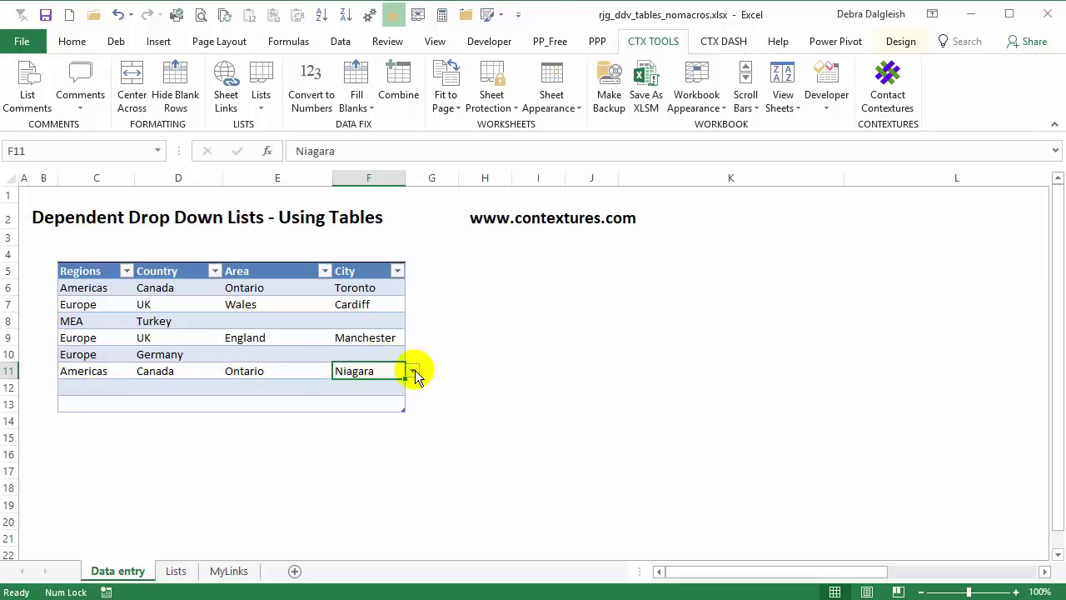
View the Lists sheet, and review the Regions, Country, Area and City headings on the Data Entry sheet of dependdropdowntables.xlsx
{"action": "left_click", "coordinate": [185, 575]}
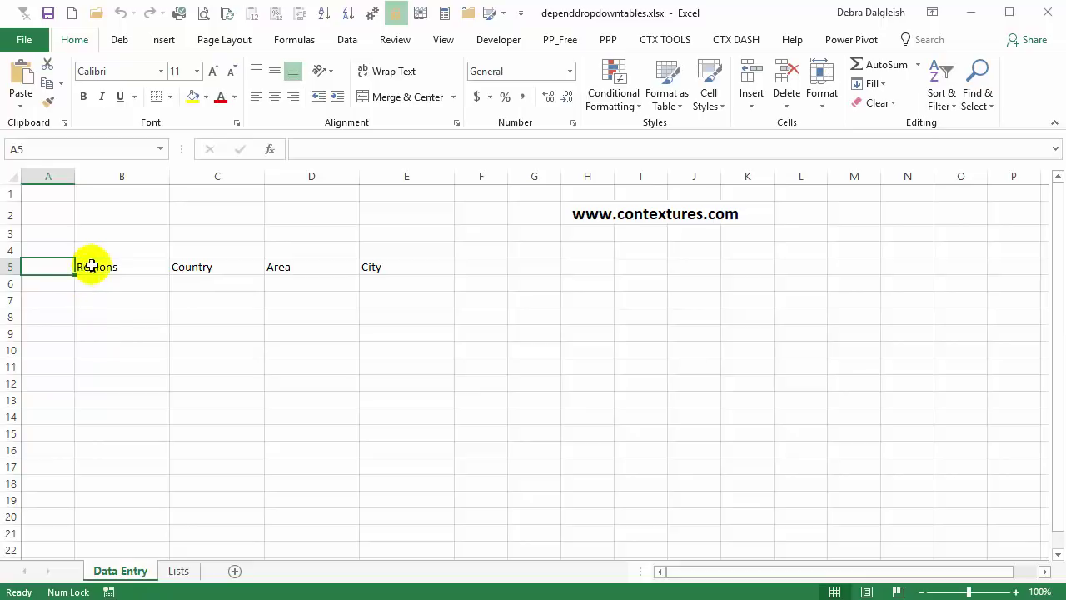
{"action": "left_click_drag", "start_coordinate": [112, 265], "coordinate": [398, 265]}
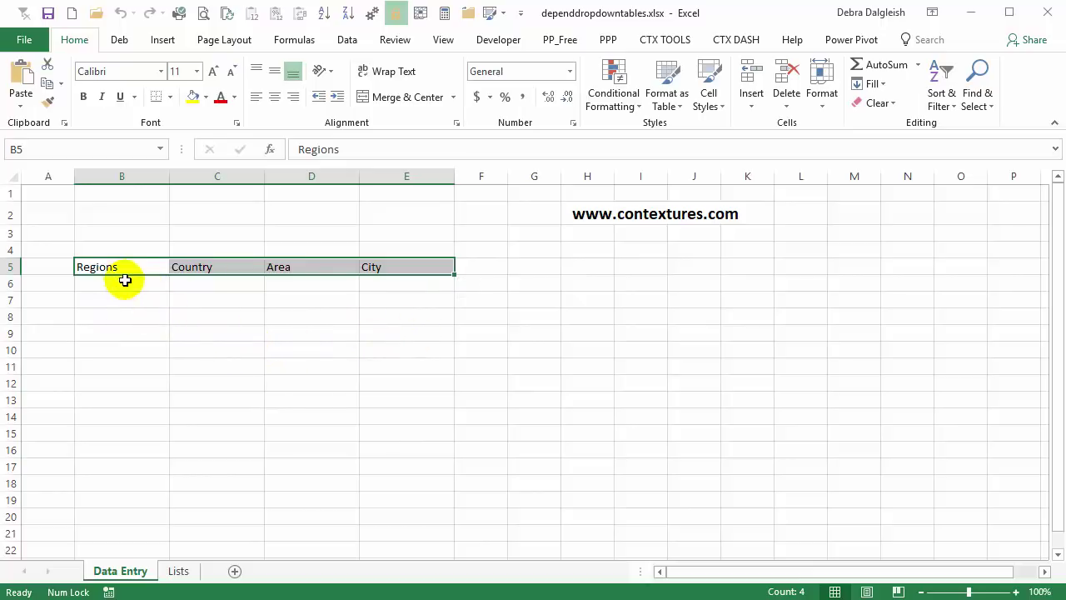
{"action": "left_click", "coordinate": [293, 268]}
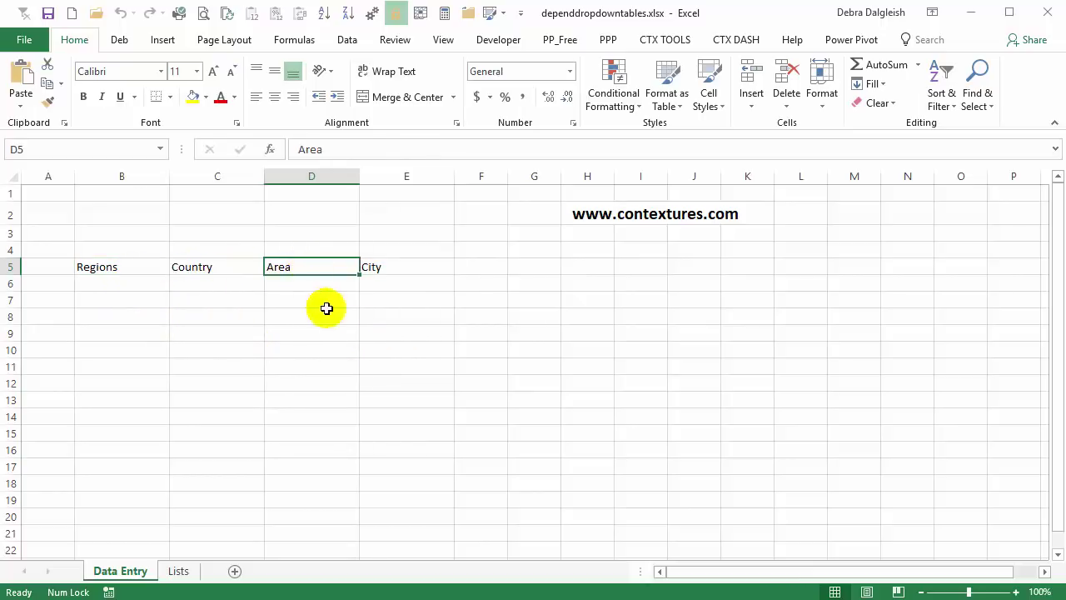
{"action": "left_click", "coordinate": [401, 267]}
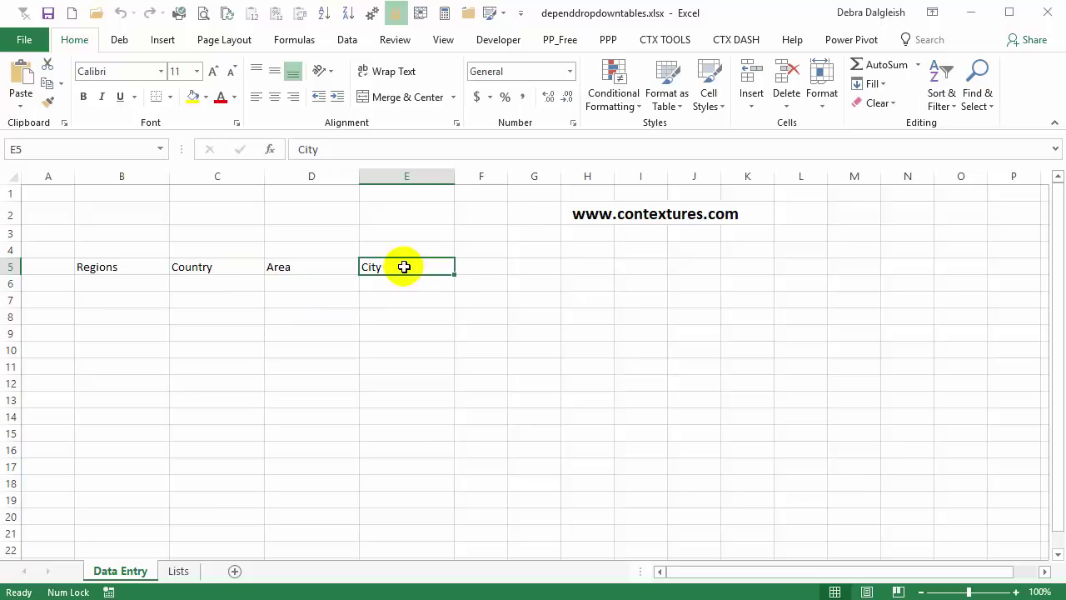
Enter a placeholder x in cell B6, under the Regions heading
{"action": "left_click", "coordinate": [145, 283]}
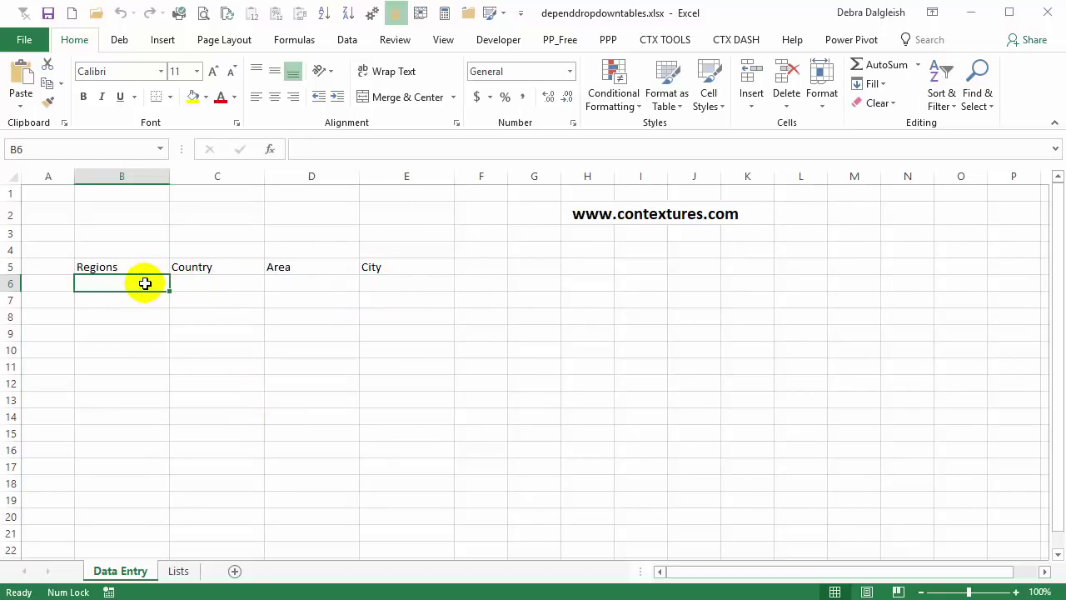
{"action": "type", "text": "x"}
{"action": "key", "text": "Return"}
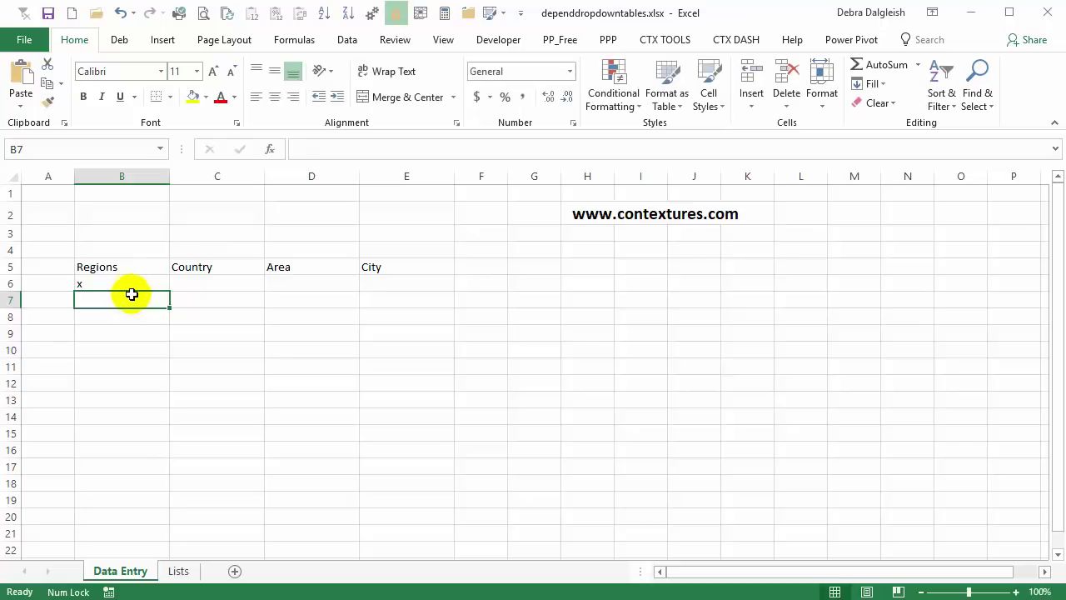
Format range B5:E6 as a table with headers, using a blue light table style with a solid header row
{"action": "left_click", "coordinate": [113, 267]}
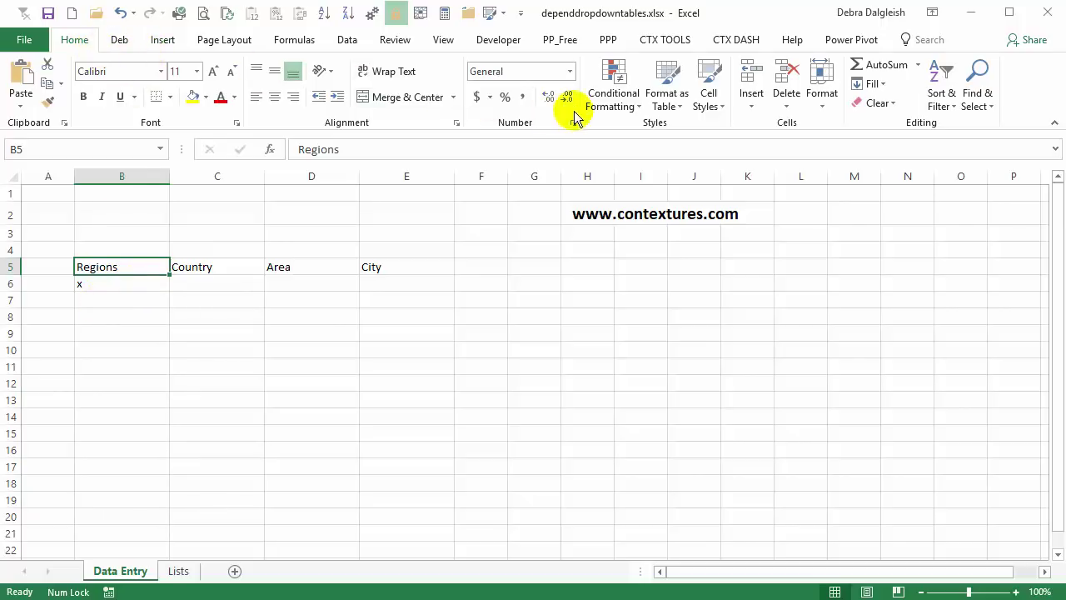
{"action": "left_click", "coordinate": [681, 113]}
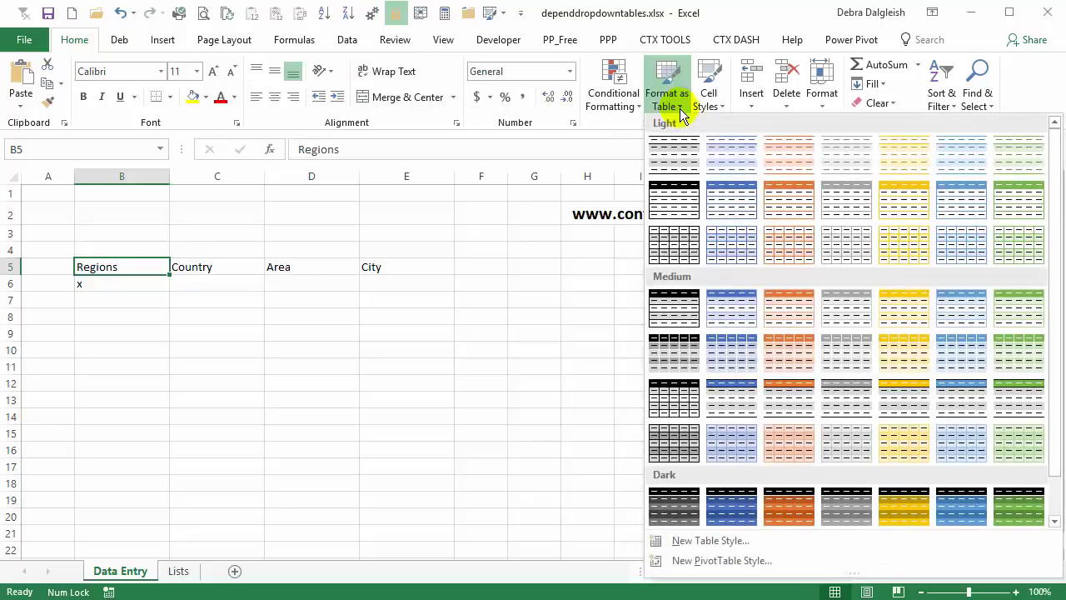
{"action": "left_click", "coordinate": [730, 198]}
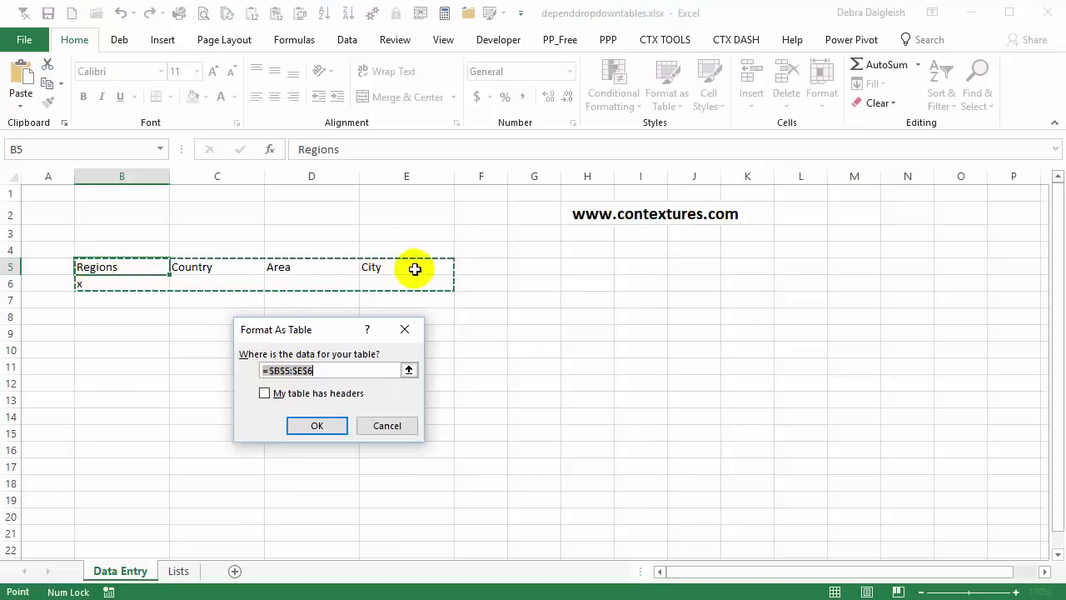
{"action": "left_click", "coordinate": [265, 394]}
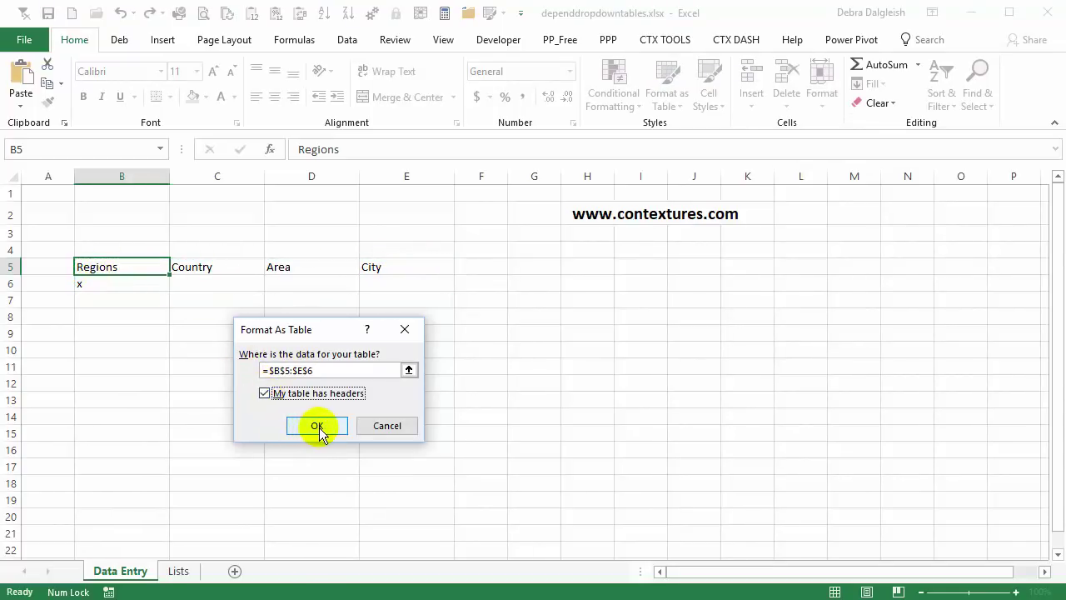
{"action": "left_click", "coordinate": [317, 425]}
Name the new table on the Data Entry sheet tblData
{"action": "left_click", "coordinate": [119, 288]}
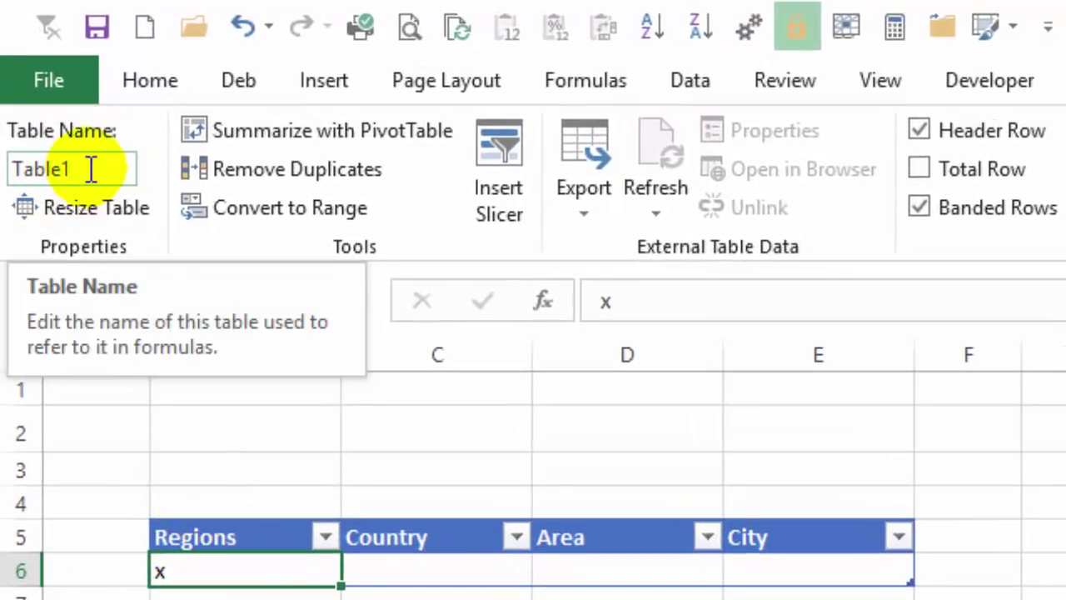
{"action": "left_click", "coordinate": [92, 170]}
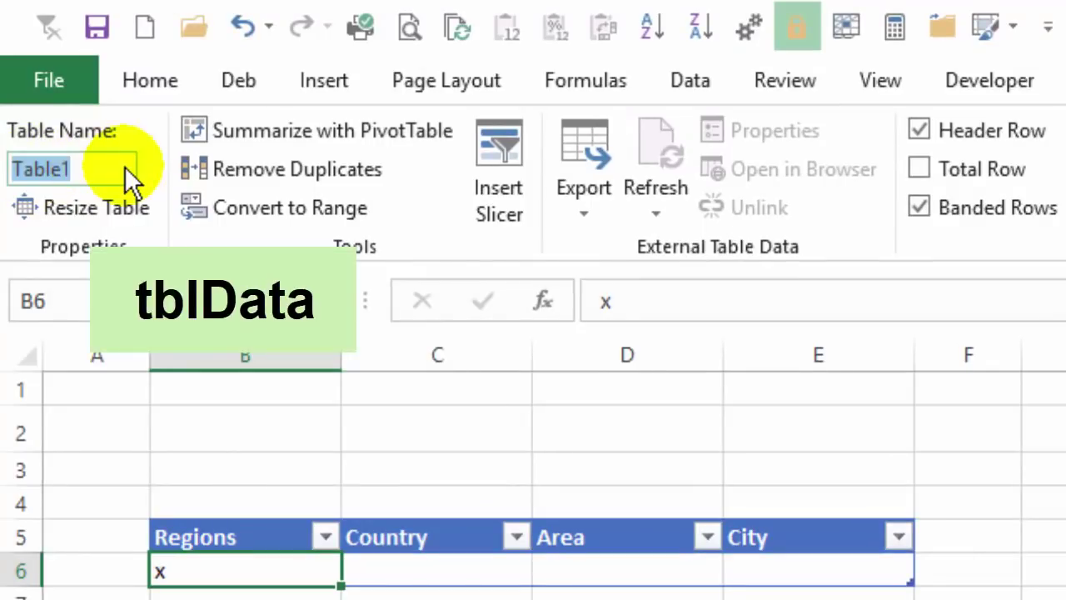
{"action": "type", "text": "tblData"}
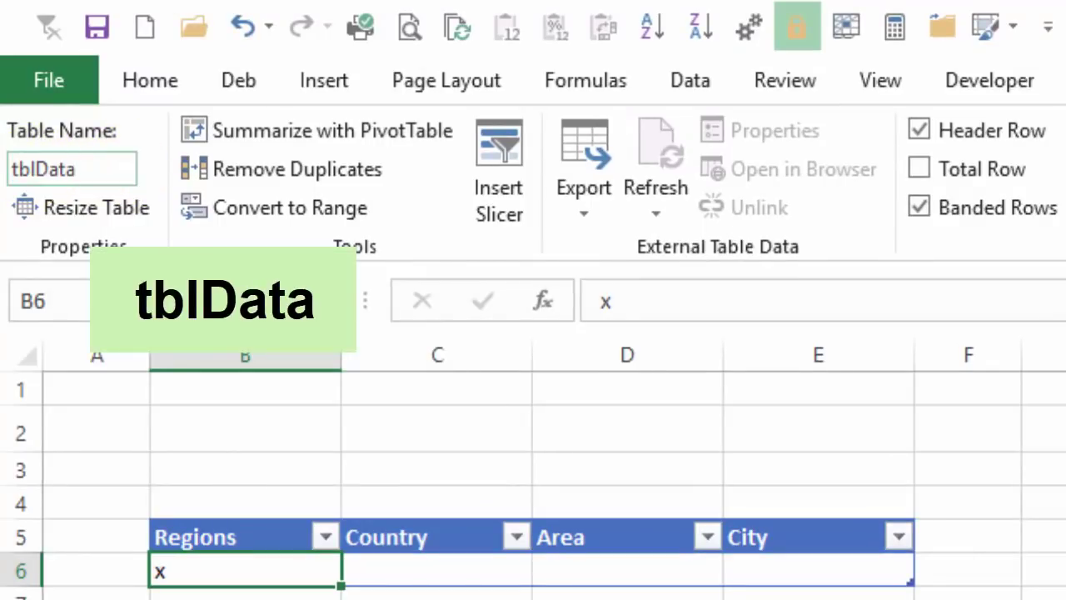
{"action": "key", "text": "Return"}
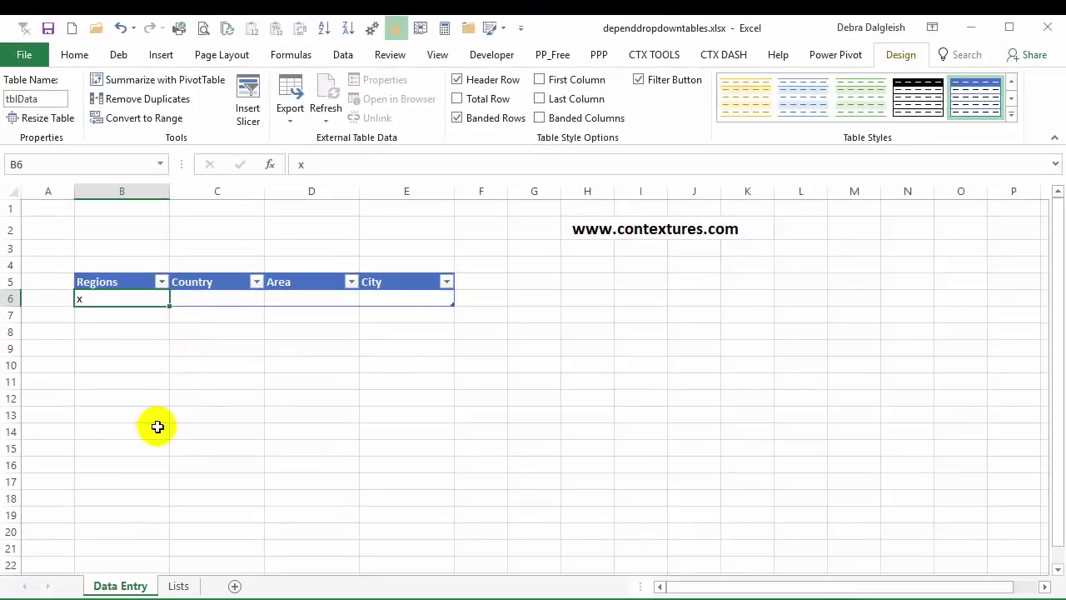
Open the Lists sheet and examine the Regions heading and the region names below it
{"action": "left_click", "coordinate": [179, 587]}
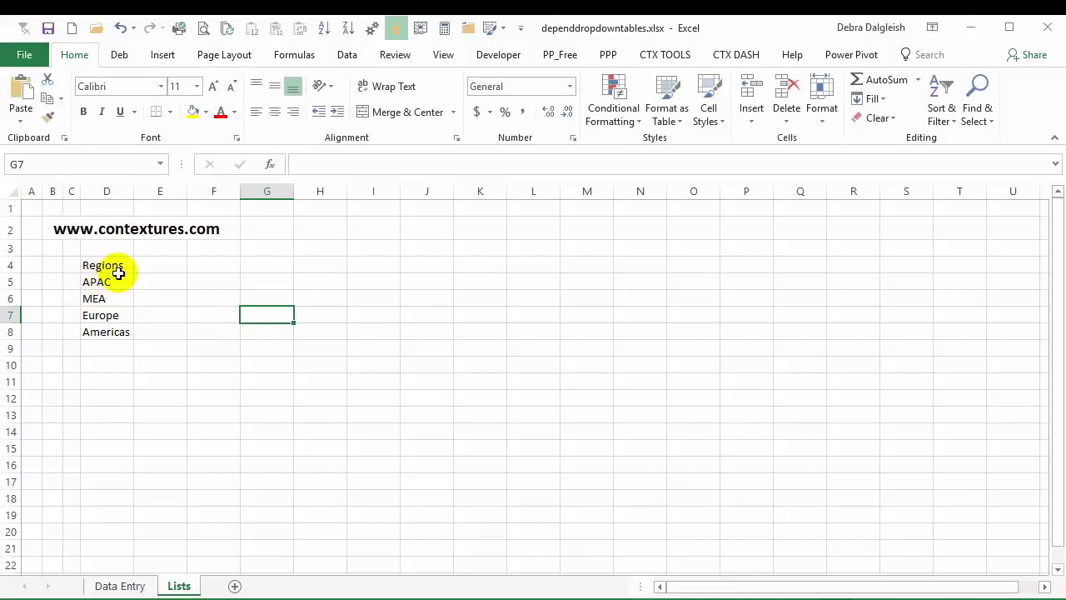
{"action": "left_click", "coordinate": [112, 265]}
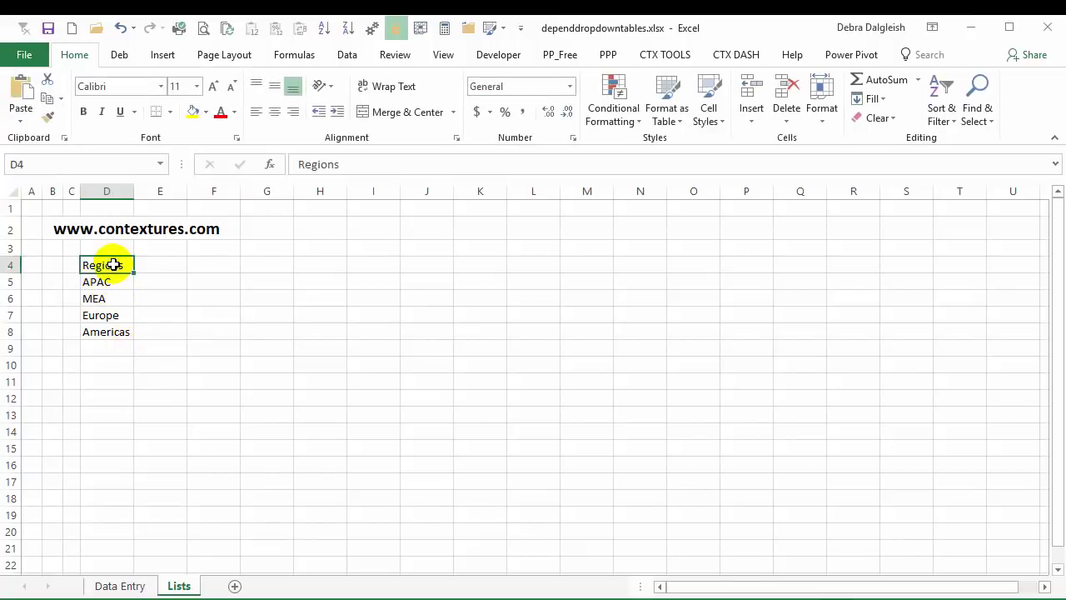
{"action": "left_click_drag", "start_coordinate": [120, 282], "coordinate": [119, 332]}
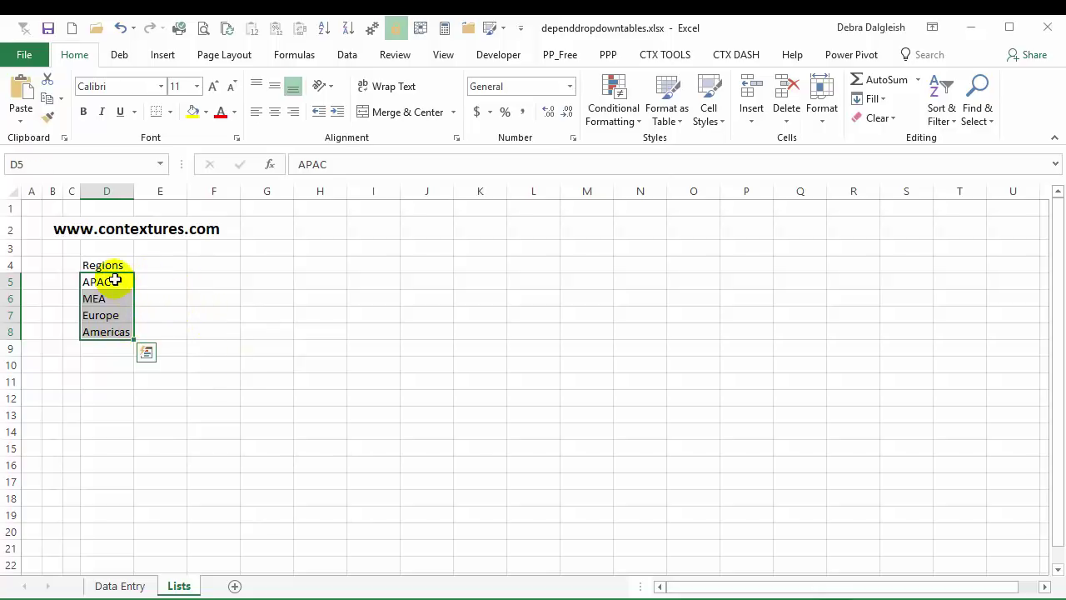
{"action": "left_click_drag", "start_coordinate": [114, 280], "coordinate": [116, 334]}
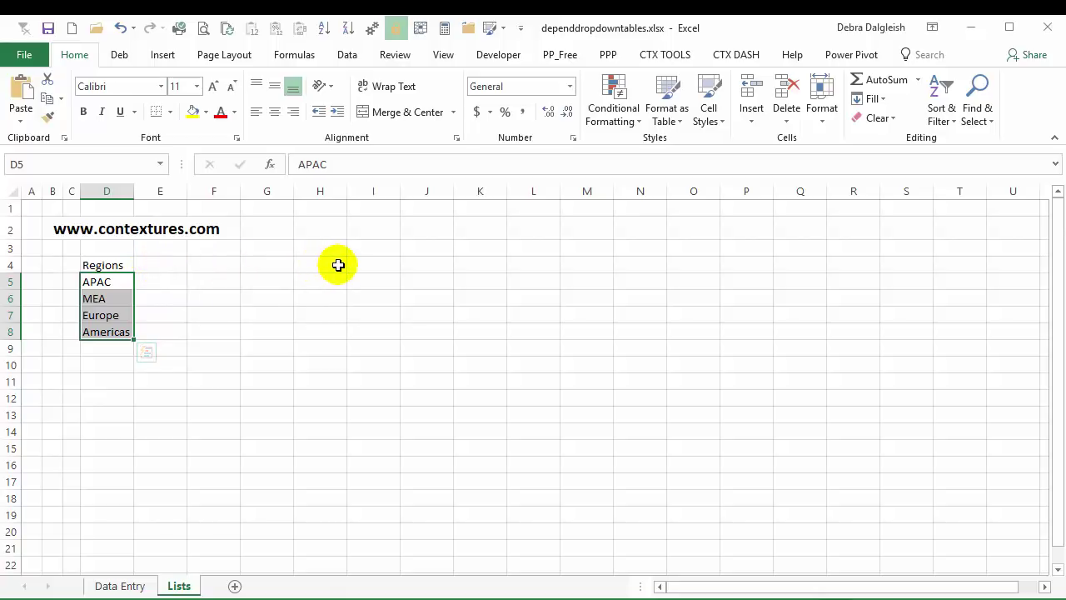
{"action": "left_click", "coordinate": [109, 333]}
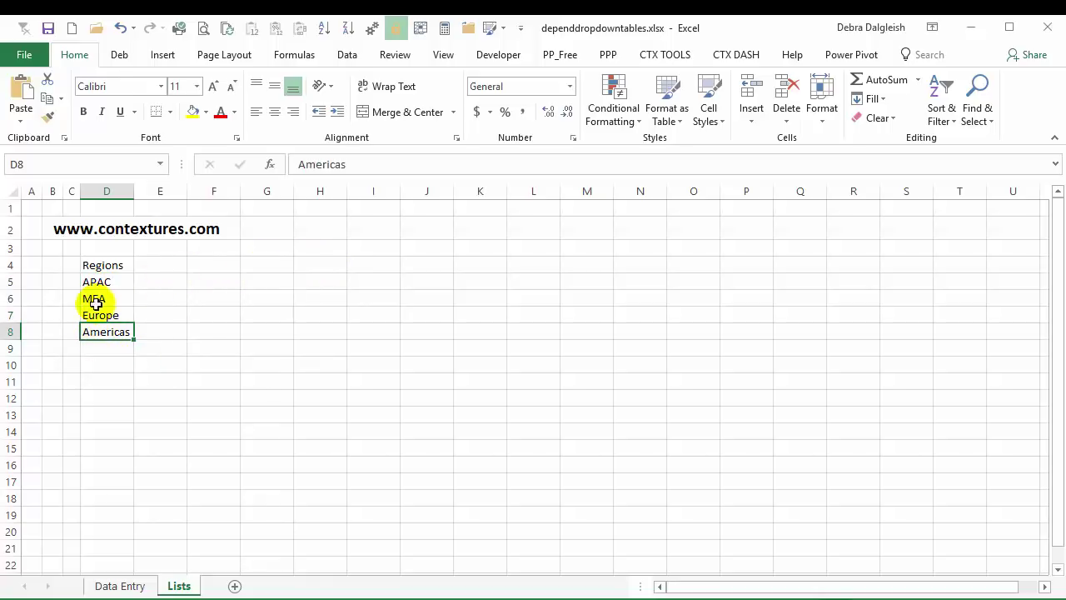
Copy the region names in D5:D8 and paste them transposed as headings across row 4, starting at E4
{"action": "left_click_drag", "start_coordinate": [112, 283], "coordinate": [112, 330]}
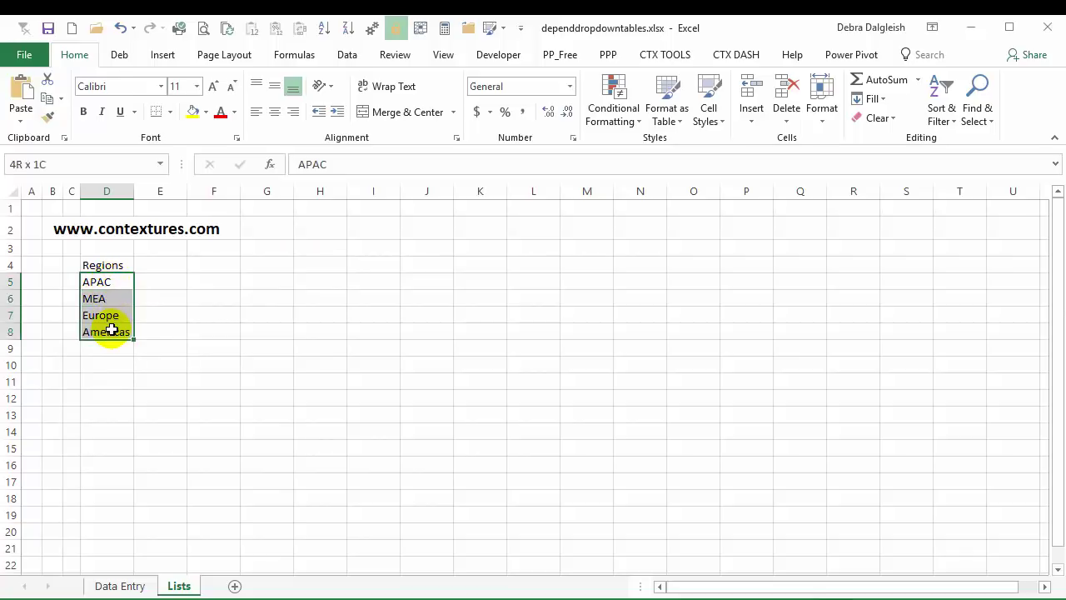
{"action": "left_click", "coordinate": [48, 100]}
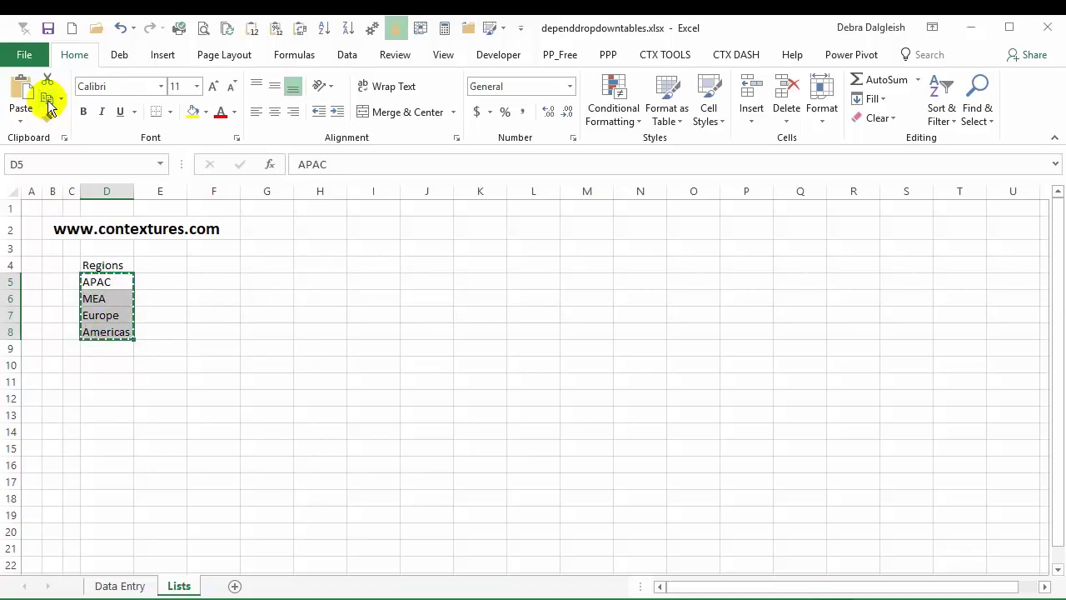
{"action": "left_click", "coordinate": [154, 263]}
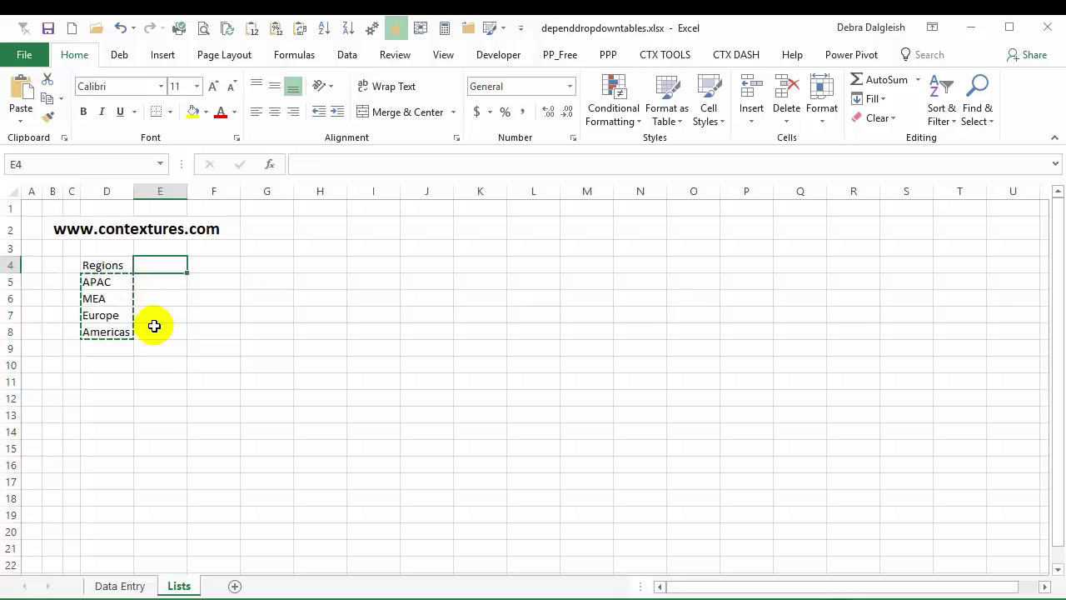
{"action": "left_click", "coordinate": [22, 121]}
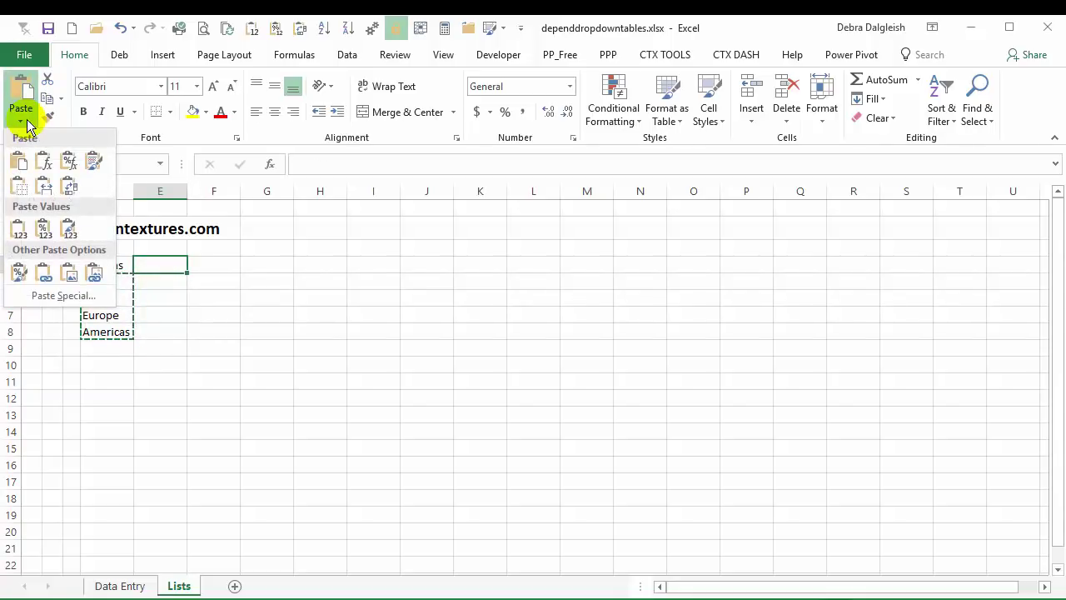
{"action": "left_click", "coordinate": [70, 190]}
{"action": "left_click", "coordinate": [156, 279]}
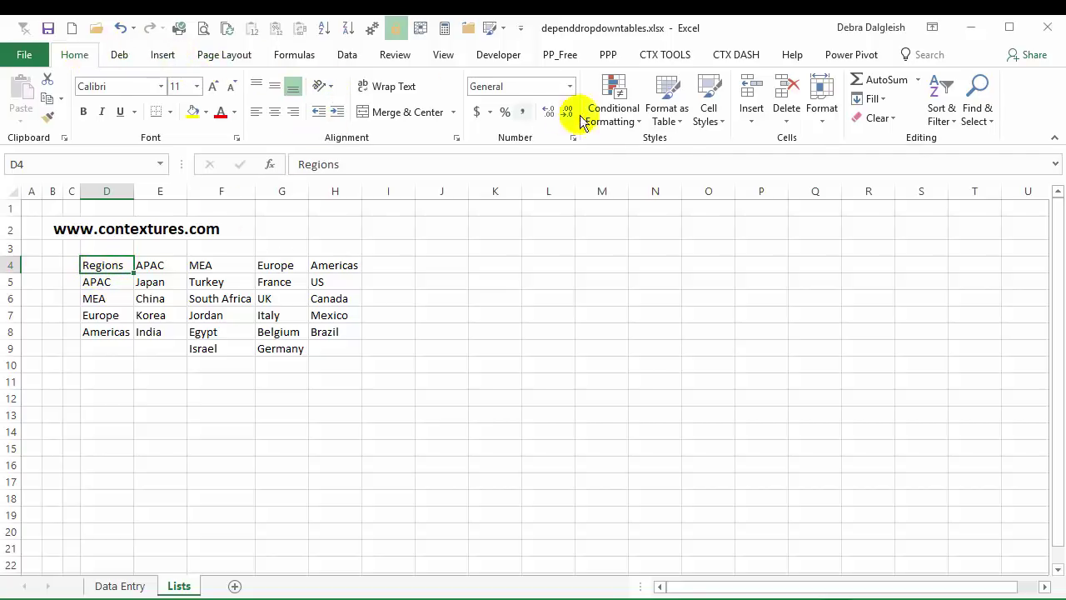
Format range D4:H9 on the Lists sheet as a table with headers, using the black light style with a solid header row
{"action": "left_click", "coordinate": [686, 124]}
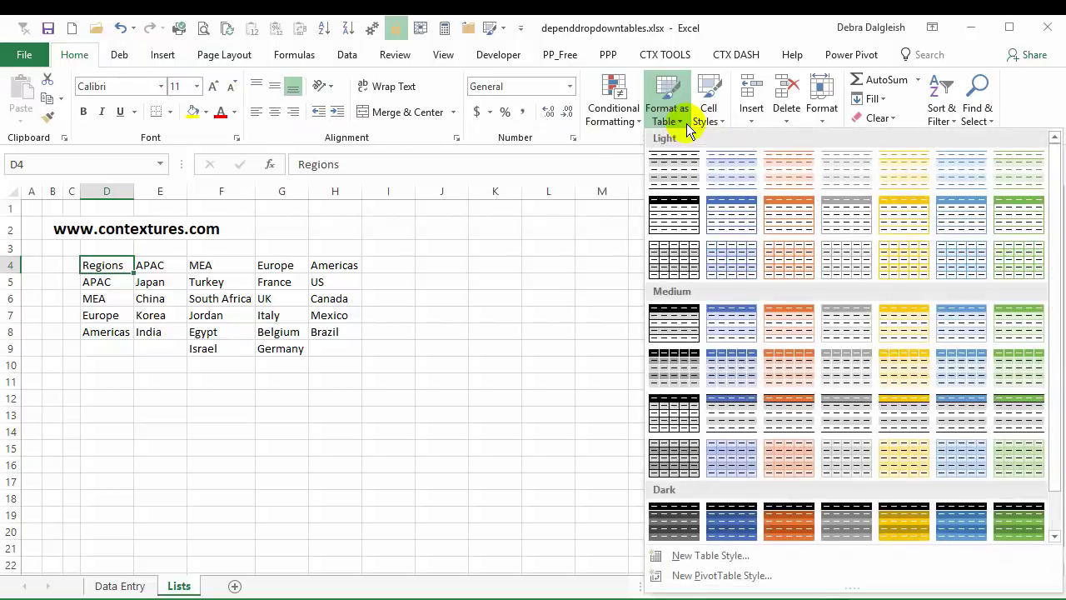
{"action": "left_click", "coordinate": [681, 211]}
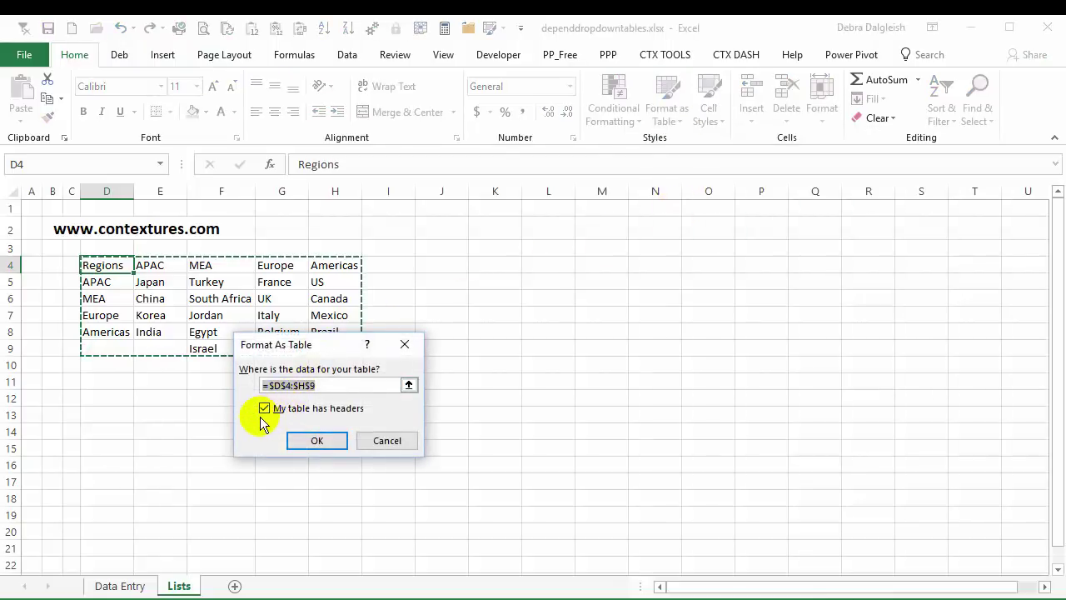
{"action": "left_click", "coordinate": [318, 441]}
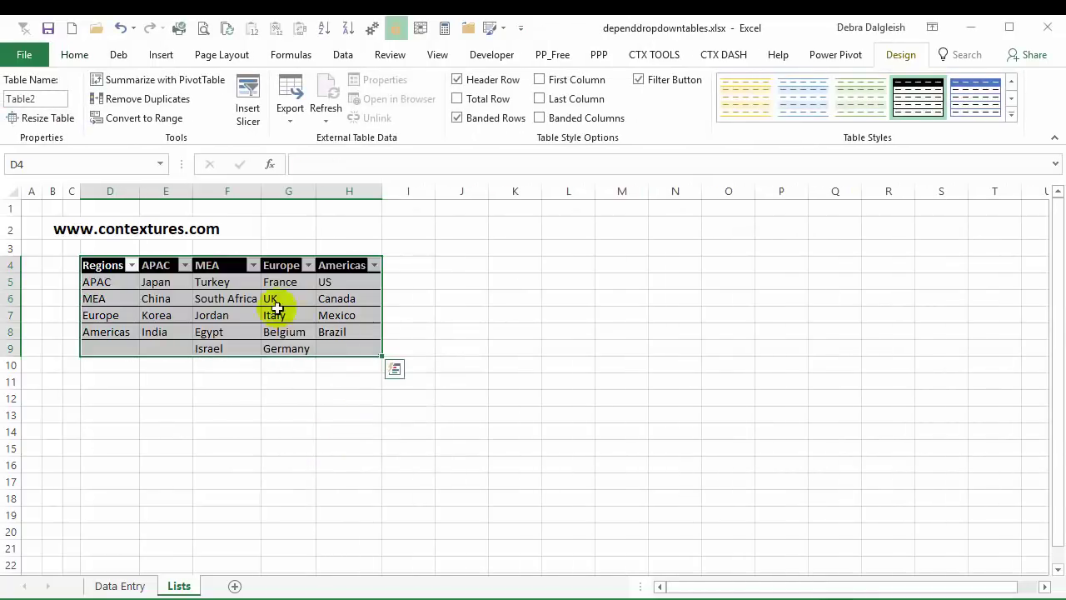
Name the new table on the Lists sheet tblVal
{"action": "left_click", "coordinate": [115, 283]}
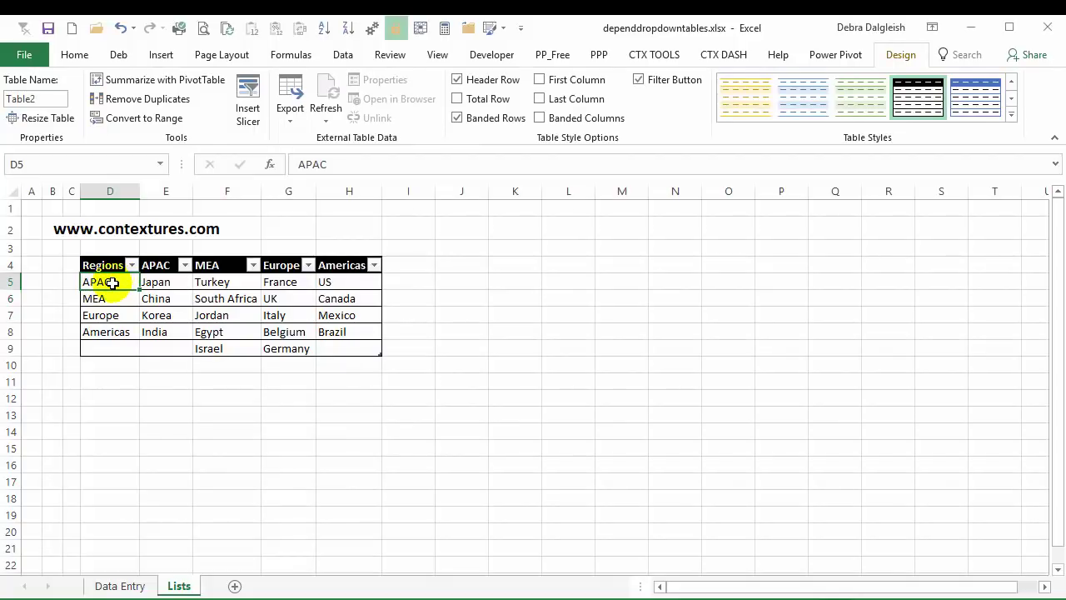
{"action": "left_click", "coordinate": [50, 99]}
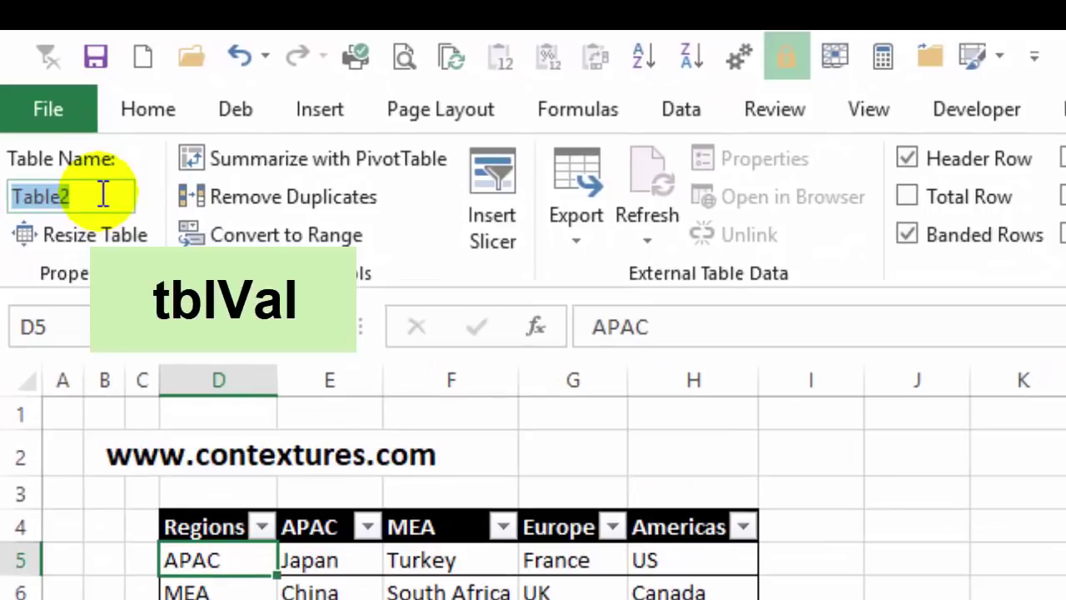
{"action": "type", "text": "tblVal"}
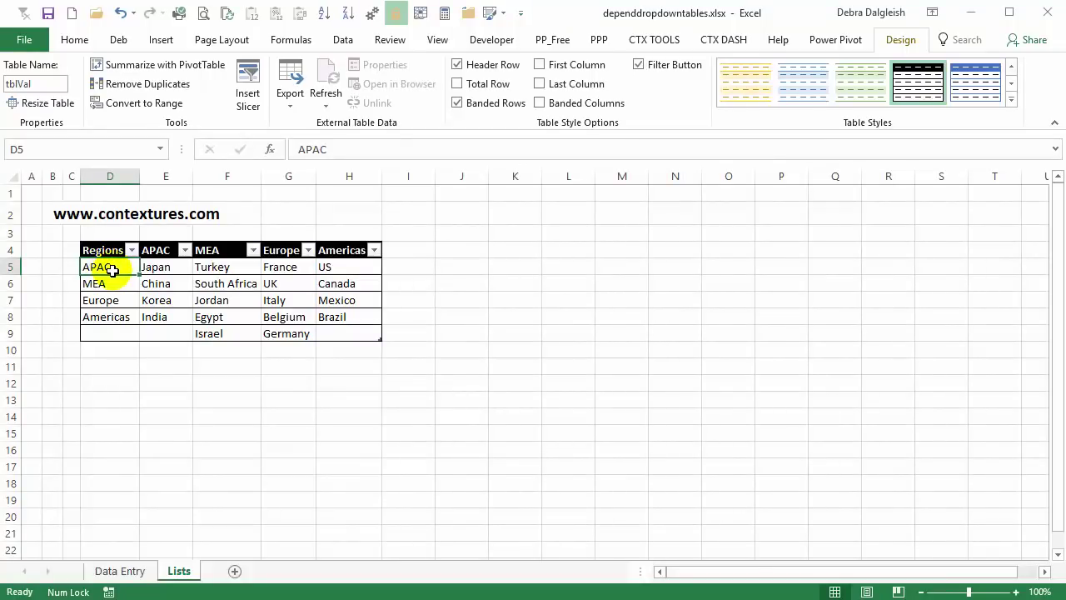
Compare the region and country lists in tblVal with the Regions and Country columns on the Data Entry sheet
{"action": "left_click_drag", "start_coordinate": [102, 299], "coordinate": [104, 316]}
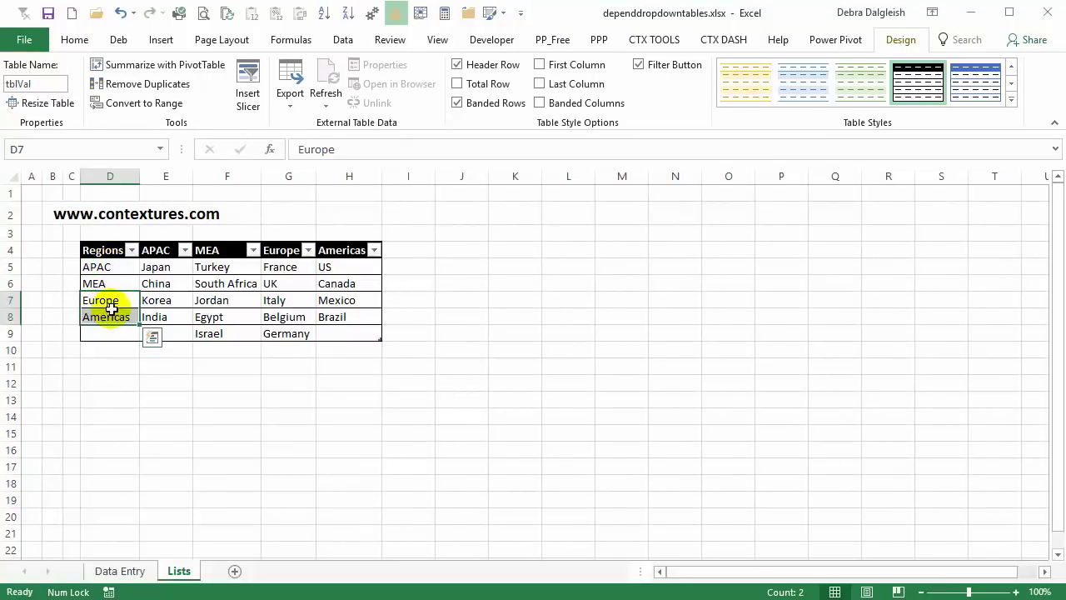
{"action": "left_click_drag", "start_coordinate": [108, 267], "coordinate": [107, 315]}
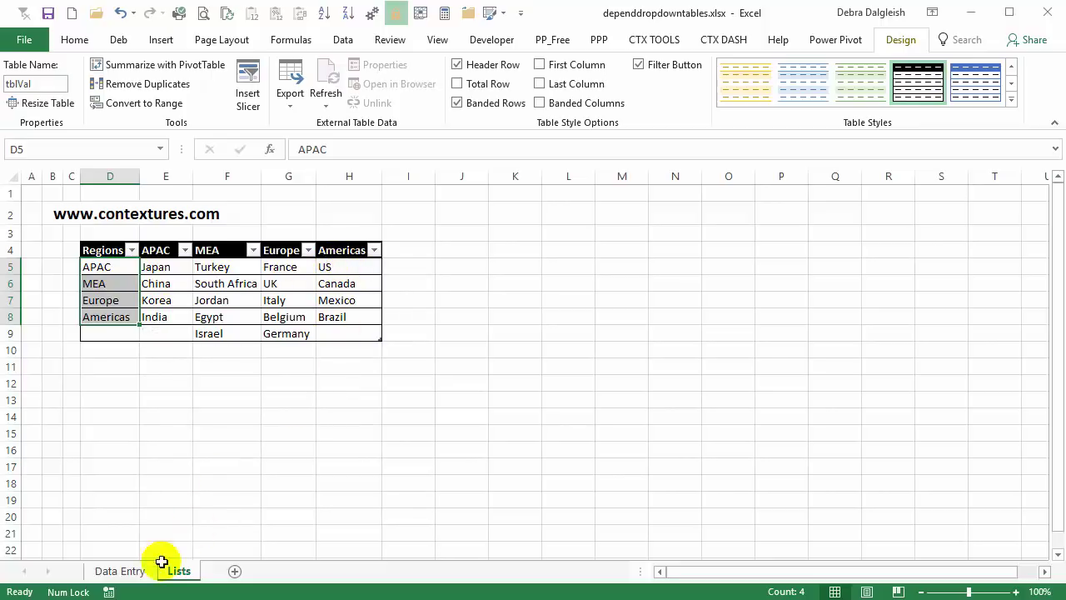
{"action": "left_click", "coordinate": [127, 573]}
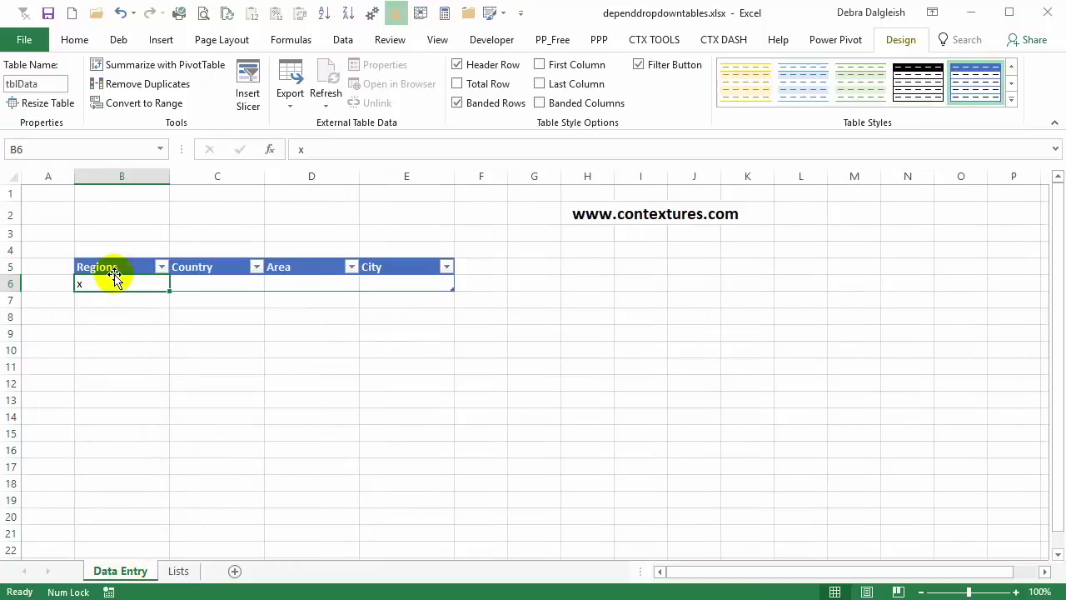
{"action": "left_click", "coordinate": [212, 284]}
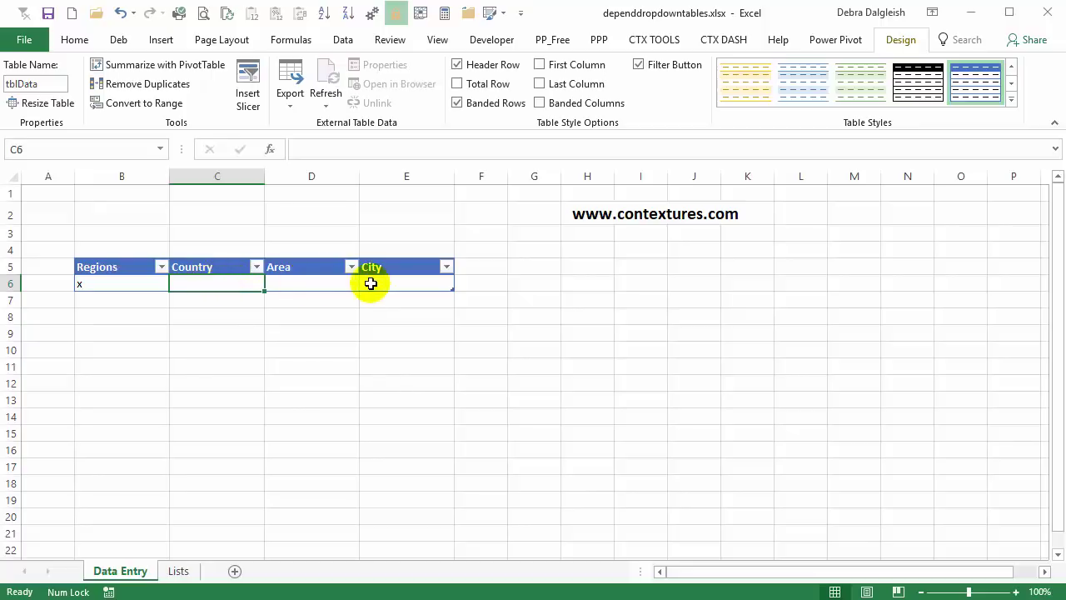
{"action": "left_click", "coordinate": [178, 571]}
{"action": "left_click_drag", "start_coordinate": [152, 266], "coordinate": [166, 316]}
{"action": "left_click_drag", "start_coordinate": [238, 268], "coordinate": [233, 333]}
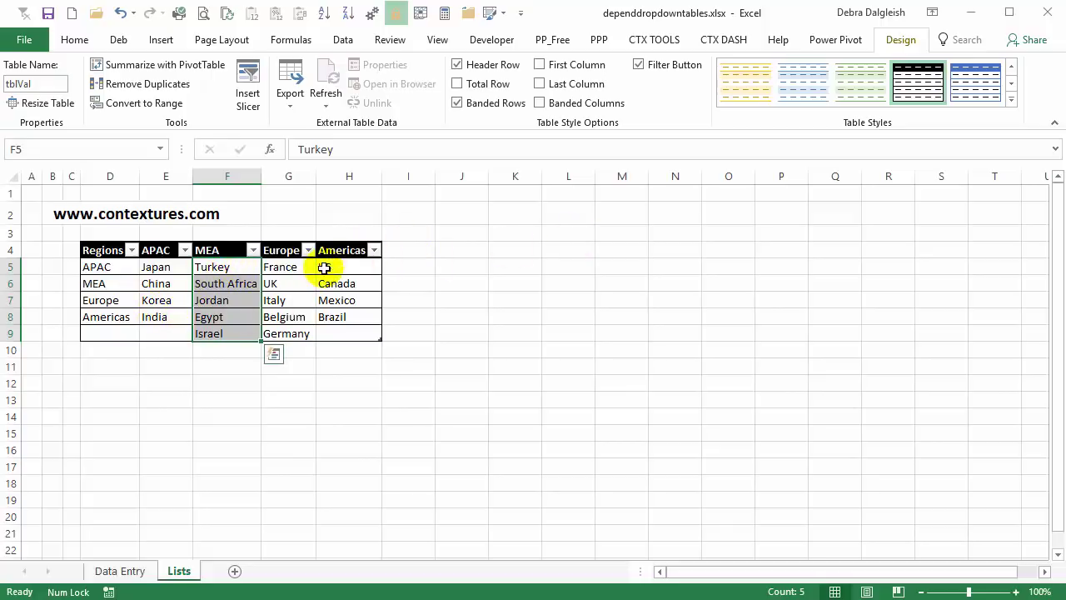
Extend tblVal with the country headings UK in I4 and Canada in J4
{"action": "left_click", "coordinate": [403, 246]}
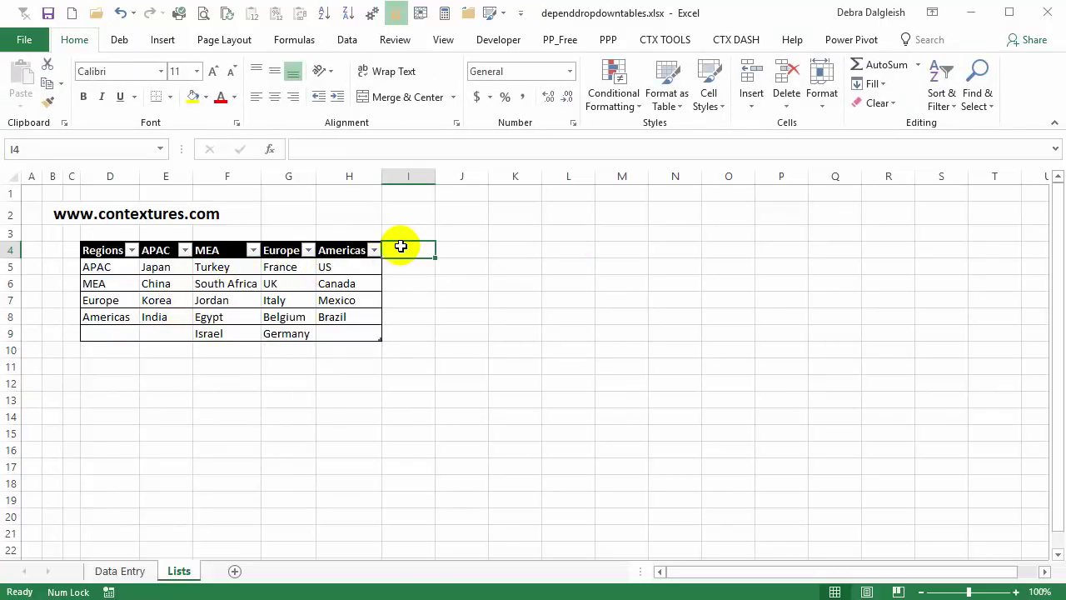
{"action": "type", "text": "UK"}
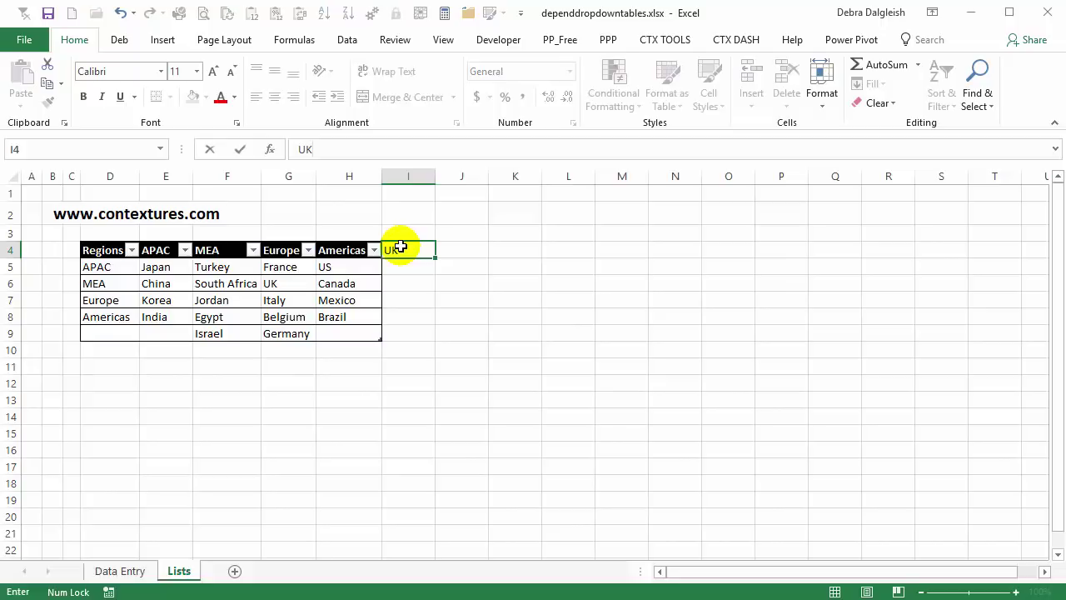
{"action": "left_click", "coordinate": [461, 246]}
{"action": "type", "text": "Cana"}
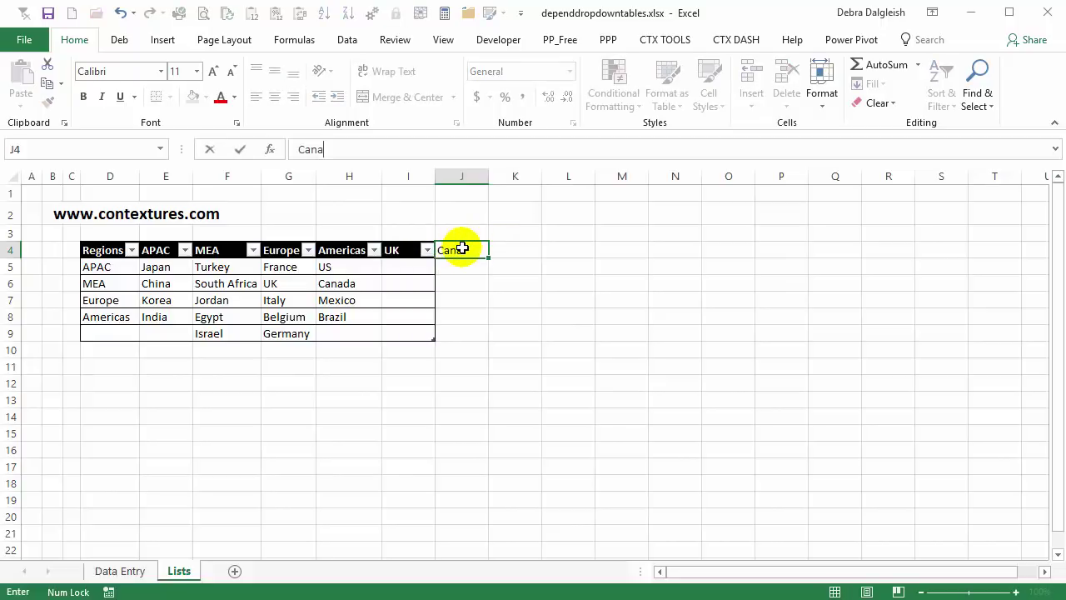
{"action": "type", "text": "da"}
{"action": "left_click", "coordinate": [421, 265]}
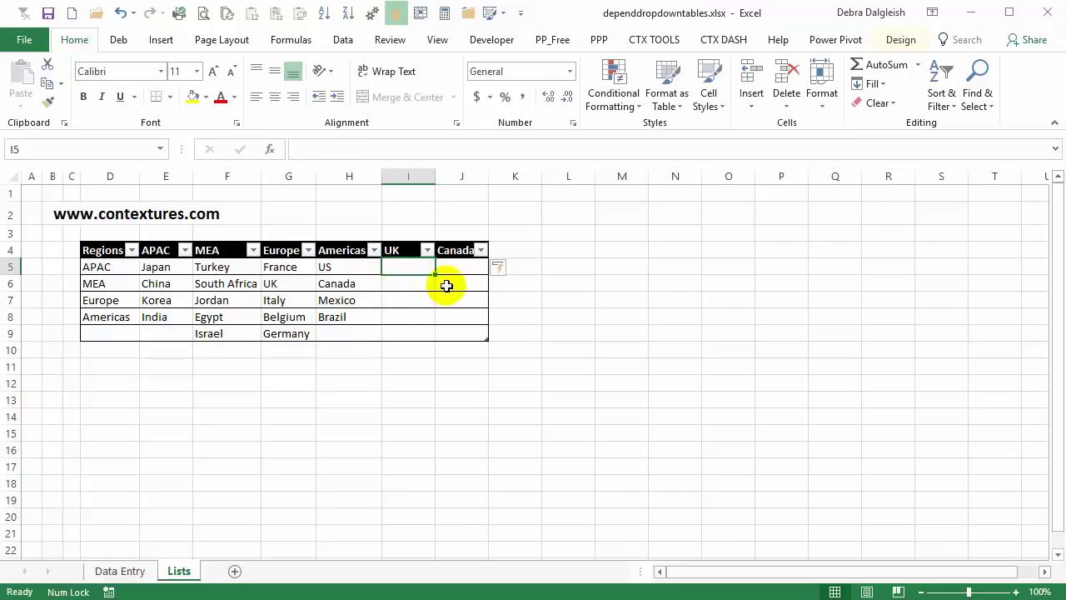
{"action": "left_click_drag", "start_coordinate": [457, 283], "coordinate": [452, 322]}
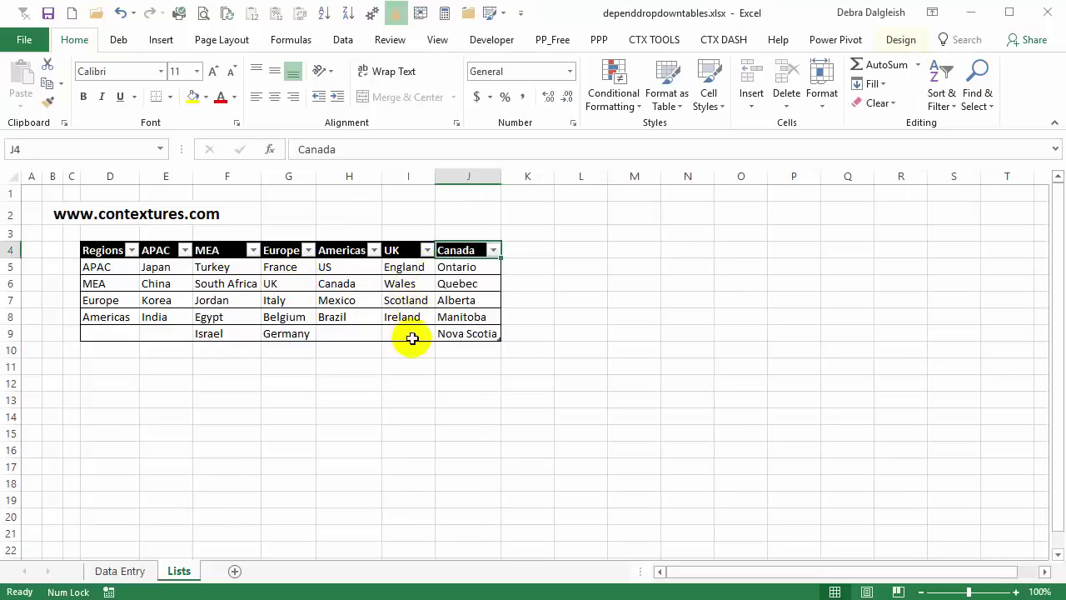
Check the City column on the Data Entry sheet and extend tblVal with the area headings England in K4 and Ontario in L4
{"action": "left_click", "coordinate": [121, 571]}
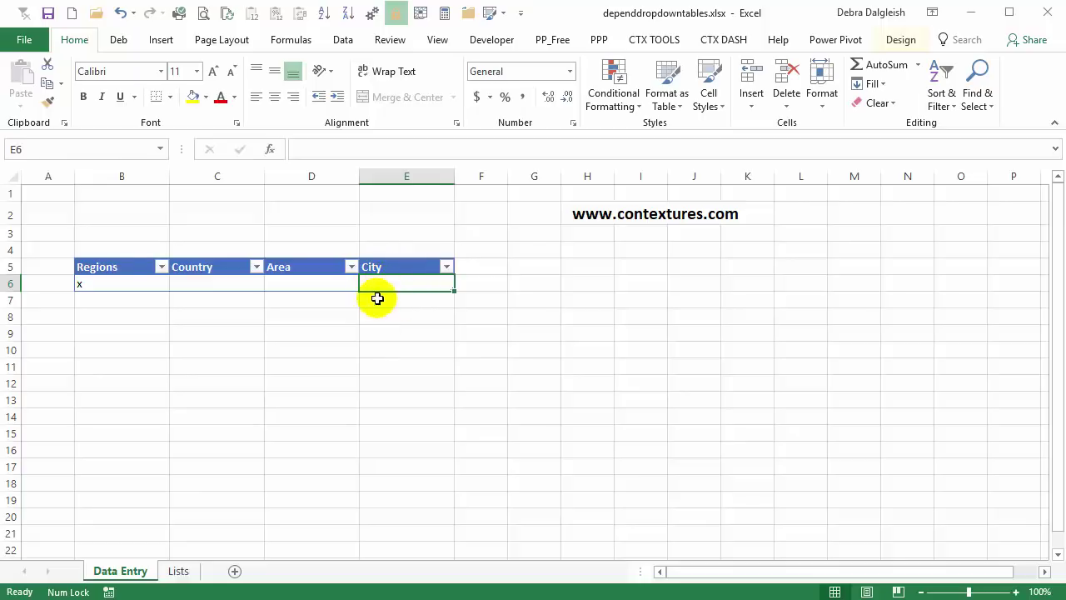
{"action": "left_click", "coordinate": [178, 571]}
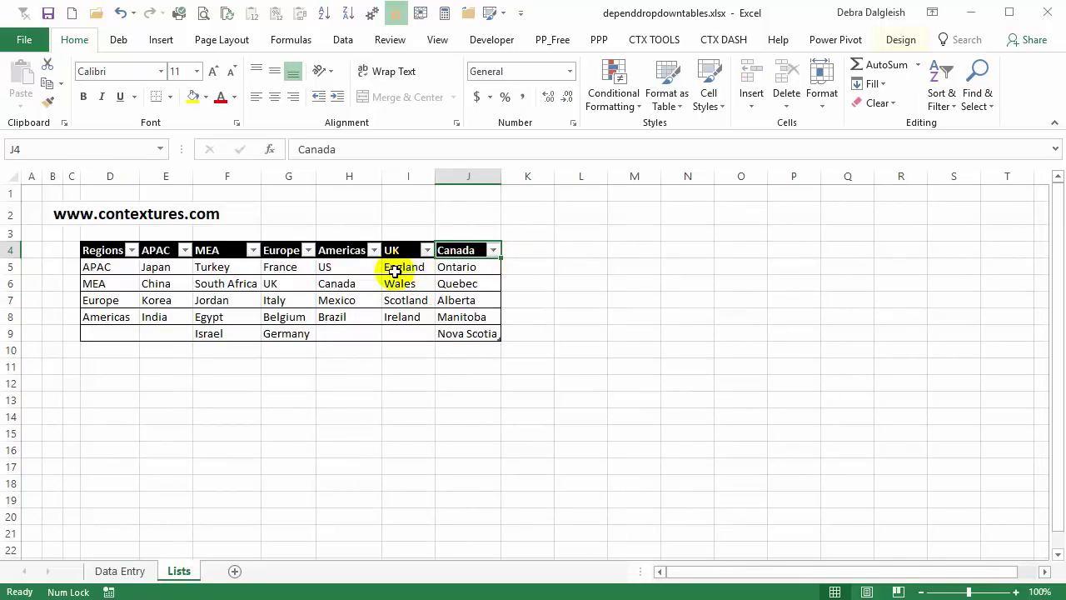
{"action": "left_click", "coordinate": [514, 252]}
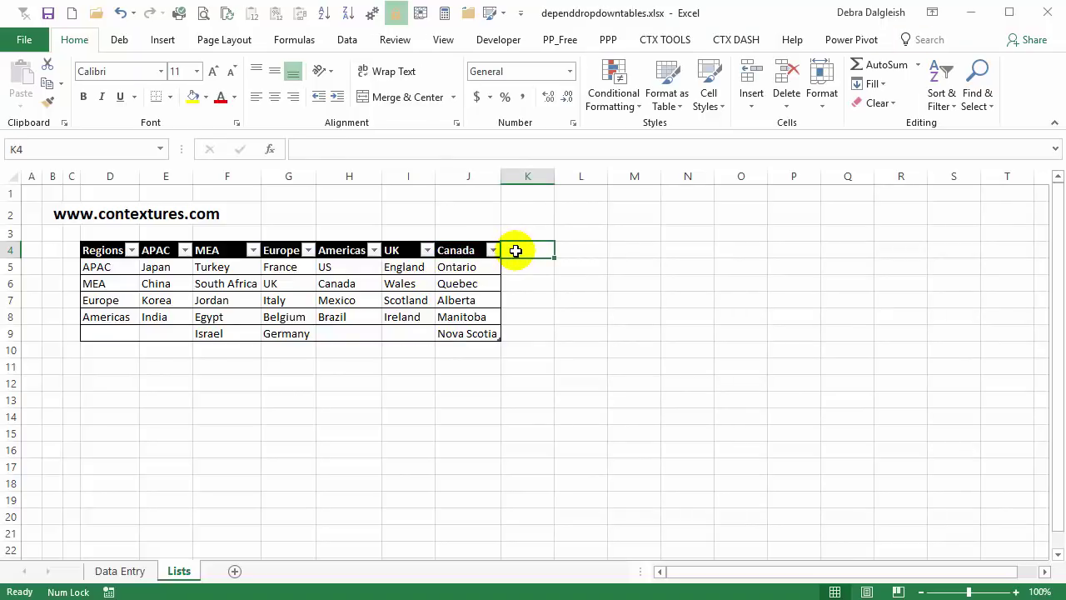
{"action": "type", "text": "England"}
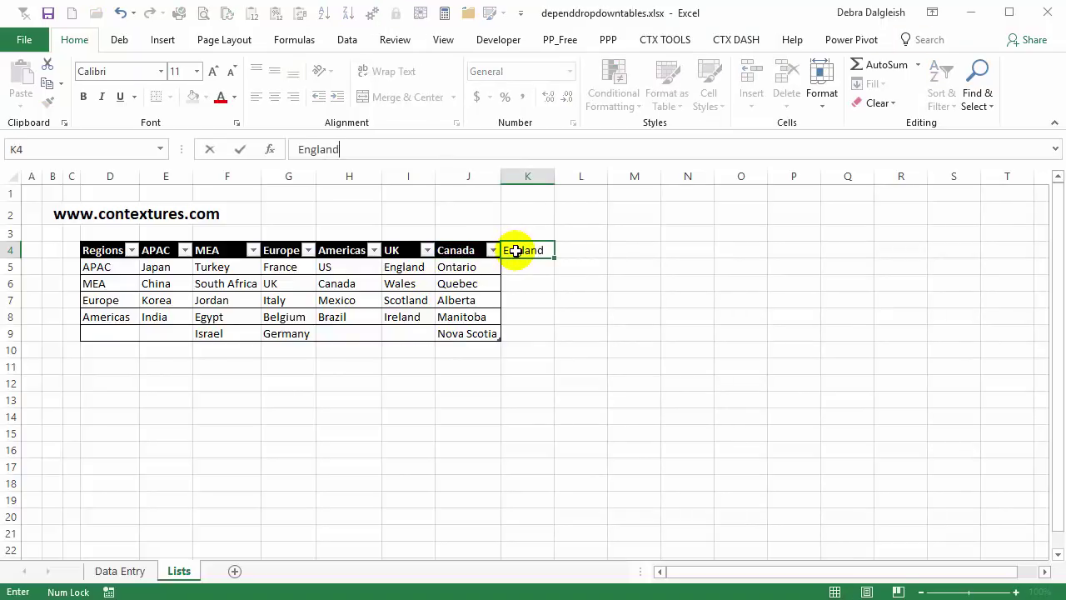
{"action": "left_click", "coordinate": [593, 248]}
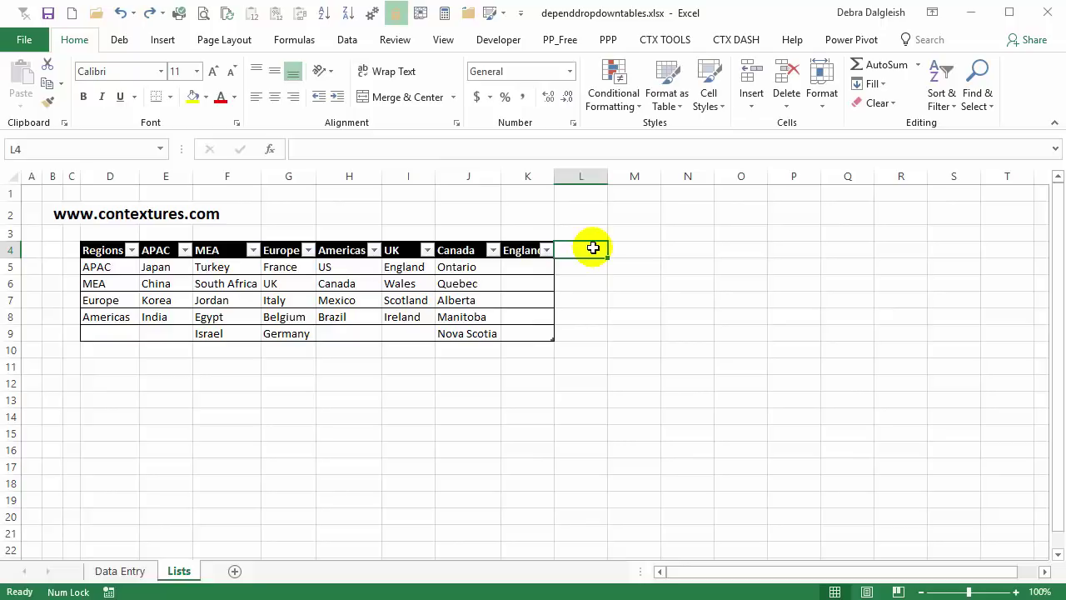
{"action": "type", "text": "Ontario"}
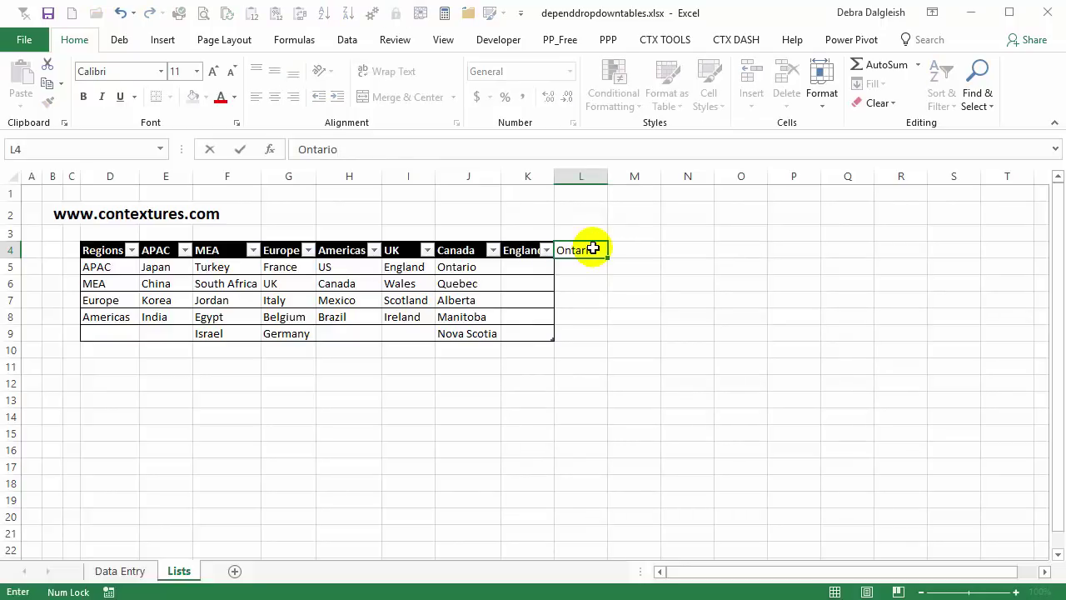
{"action": "key", "text": "Return"}
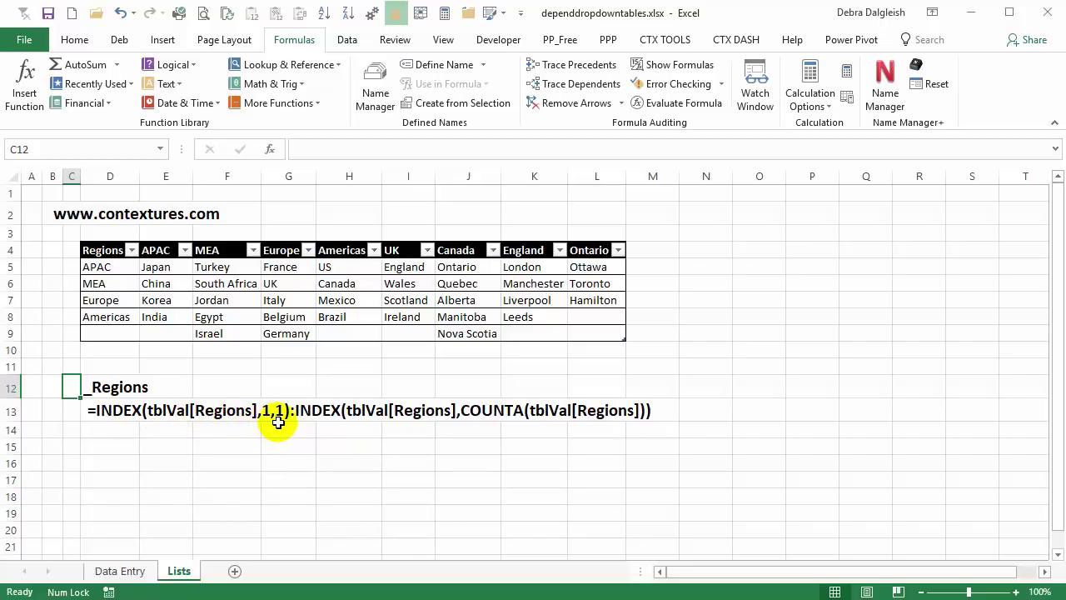
Review the region names in D5:D8 and copy the full INDEX formula text from cell D13
{"action": "left_click", "coordinate": [118, 267]}
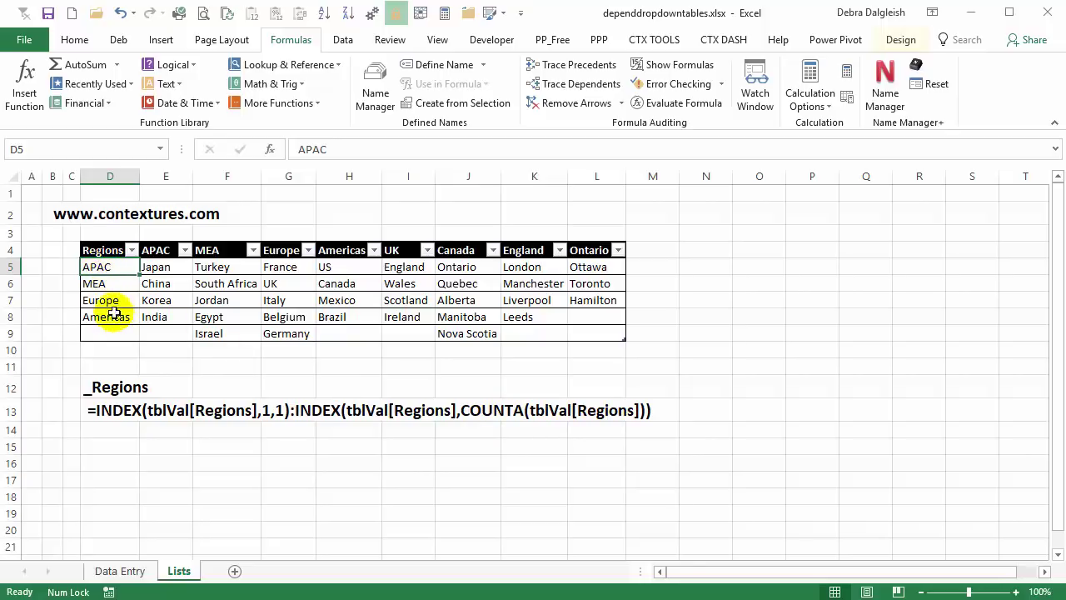
{"action": "left_click_drag", "start_coordinate": [114, 270], "coordinate": [112, 314]}
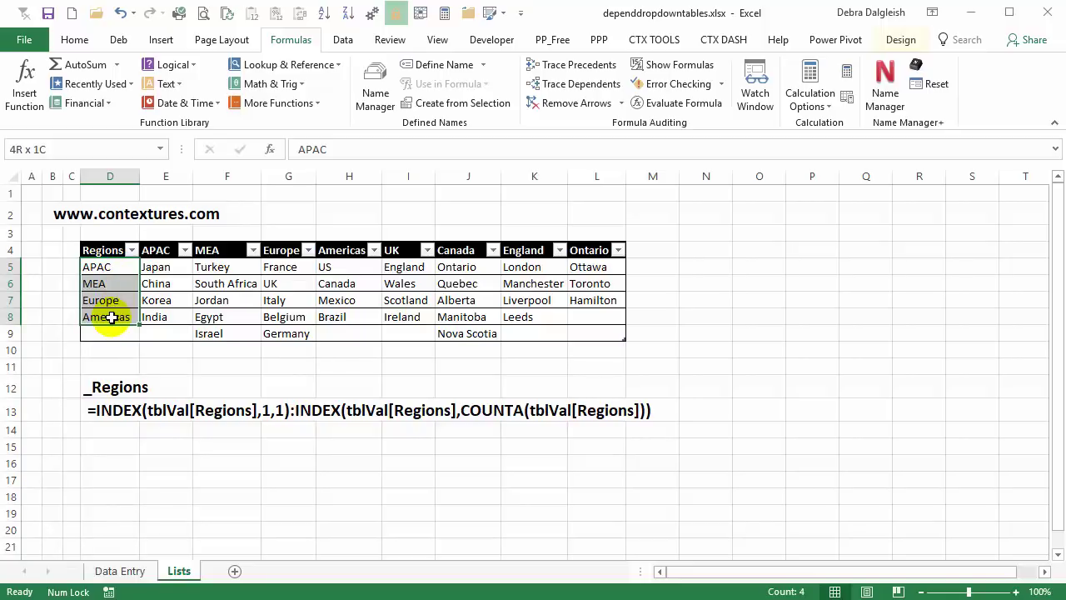
{"action": "left_click_drag", "start_coordinate": [111, 316], "coordinate": [112, 320]}
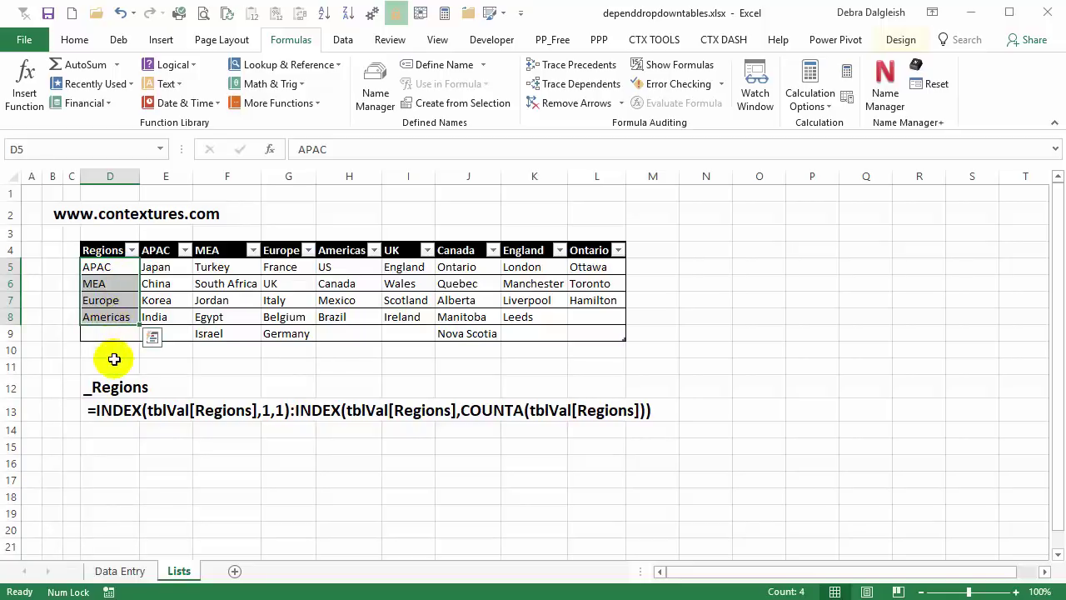
{"action": "left_click", "coordinate": [101, 410]}
{"action": "left_click_drag", "start_coordinate": [723, 149], "coordinate": [301, 150]}
{"action": "key", "text": "ctrl+c"}
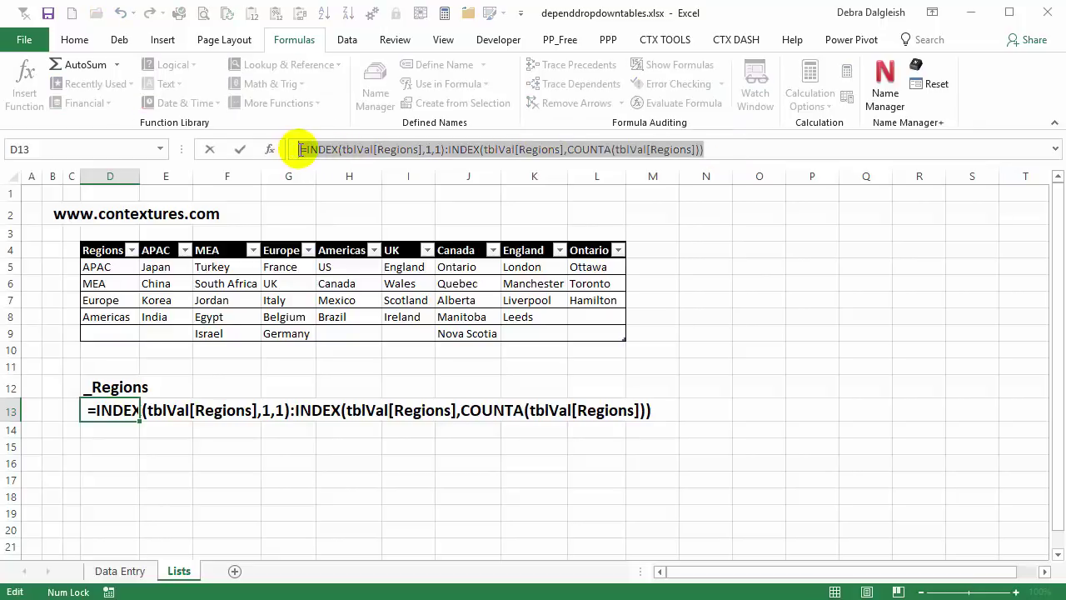
{"action": "key", "text": "Return"}
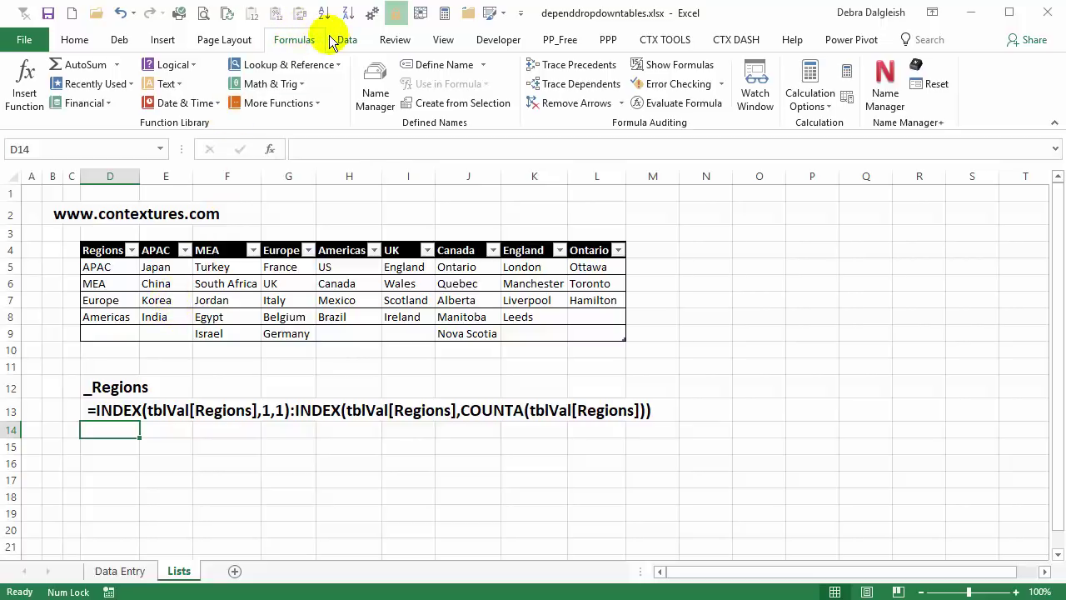
Define the workbook name _Regions as =INDEX(tblVal[Regions],1,1):INDEX(tblVal[Regions],COUNTA(tblVal[Regions])) and check which cells it refers to
{"action": "left_click", "coordinate": [374, 80]}
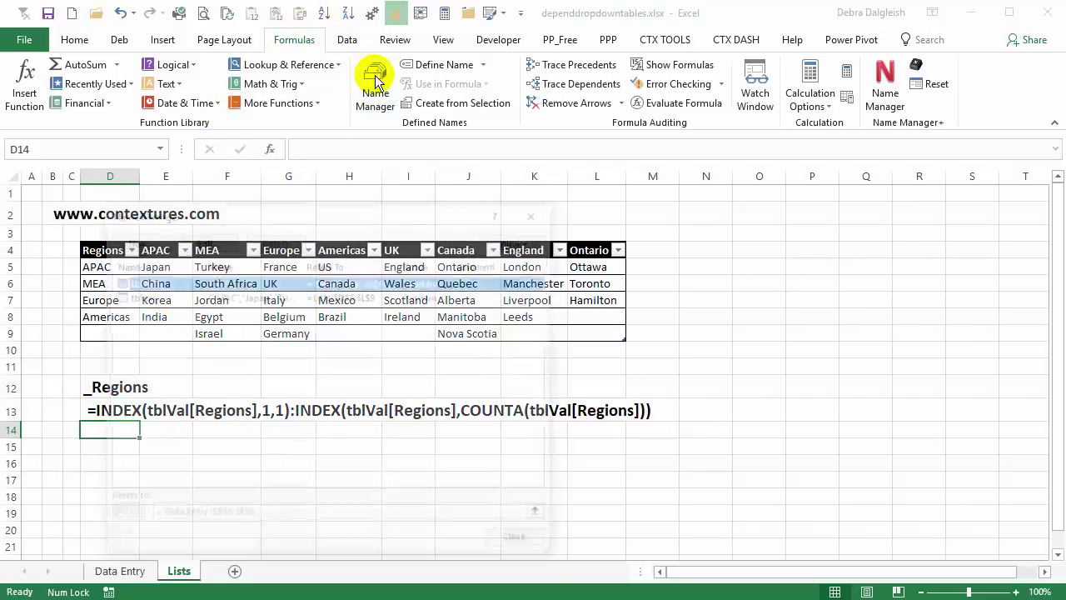
{"action": "left_click_drag", "start_coordinate": [307, 217], "coordinate": [528, 103]}
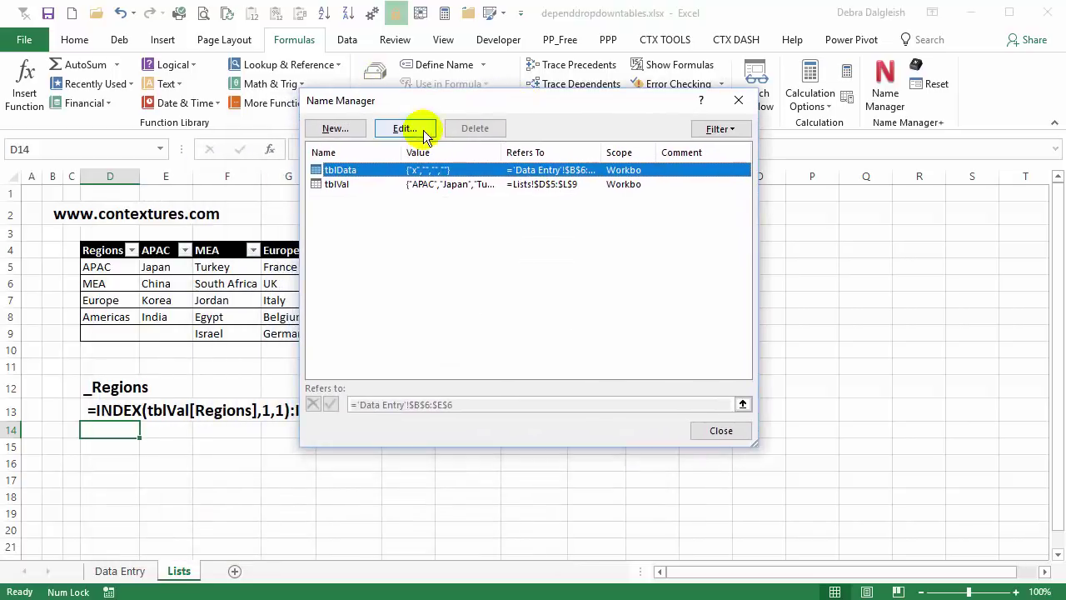
{"action": "left_click", "coordinate": [333, 130]}
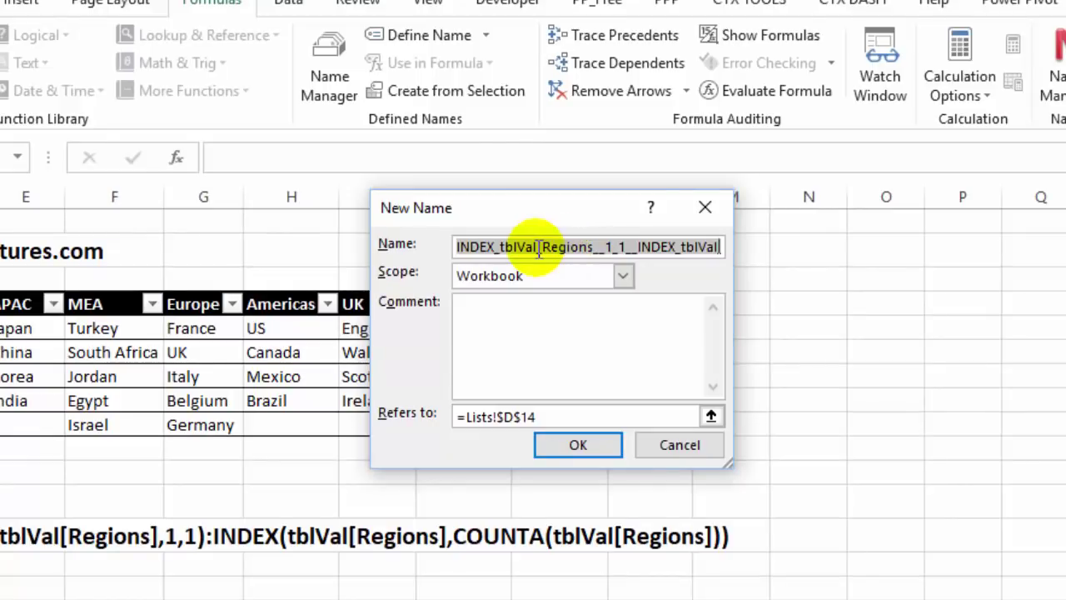
{"action": "key", "text": "BackSpace"}
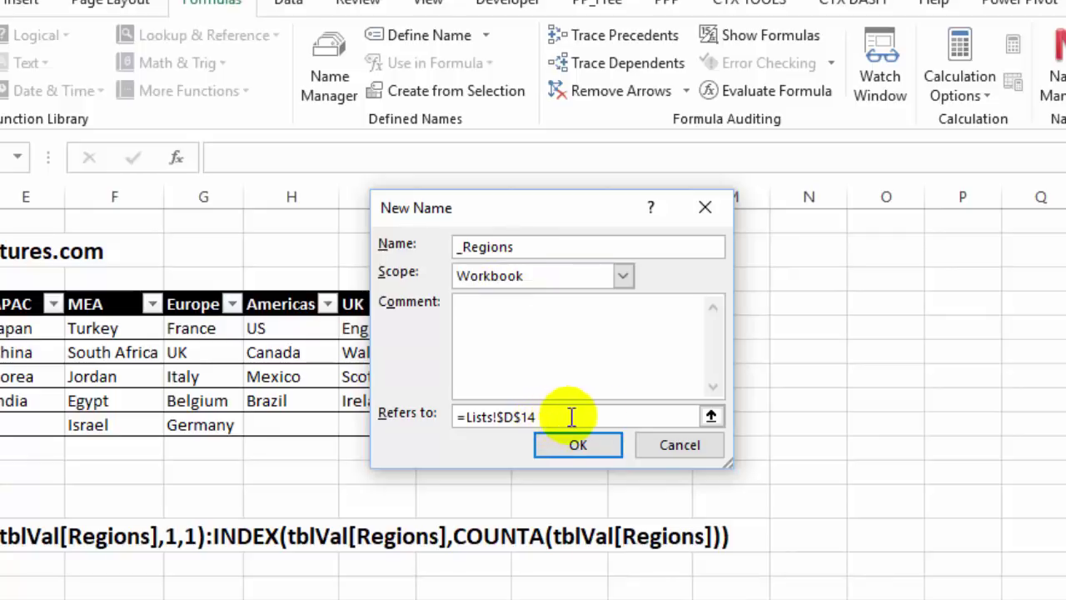
{"action": "left_click_drag", "start_coordinate": [729, 463], "coordinate": [916, 458]}
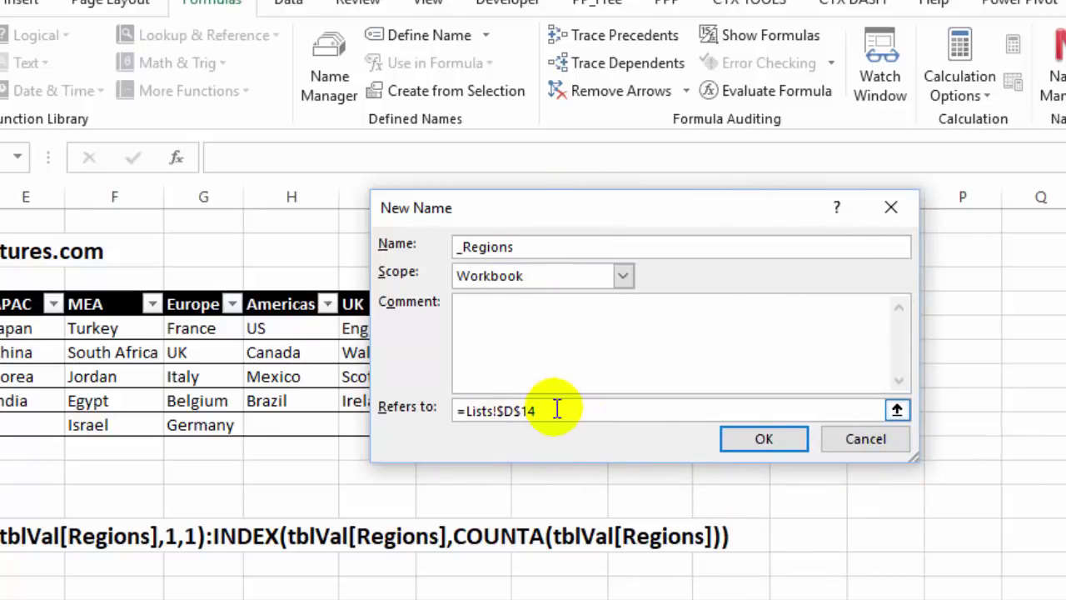
{"action": "left_click_drag", "start_coordinate": [555, 408], "coordinate": [400, 409]}
{"action": "key", "text": "Delete"}
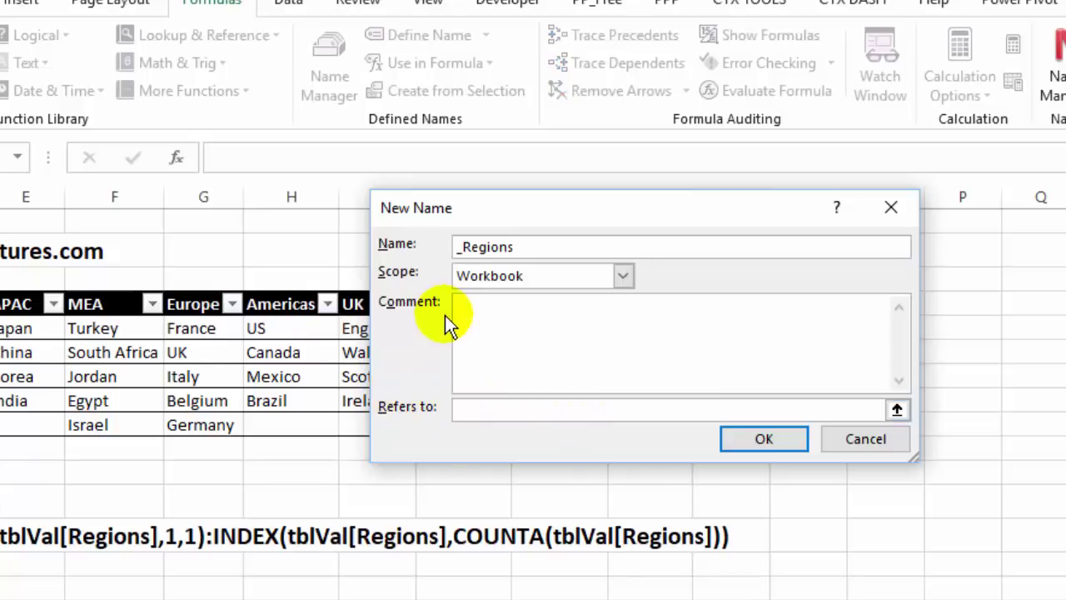
{"action": "key", "text": "ctrl+v"}
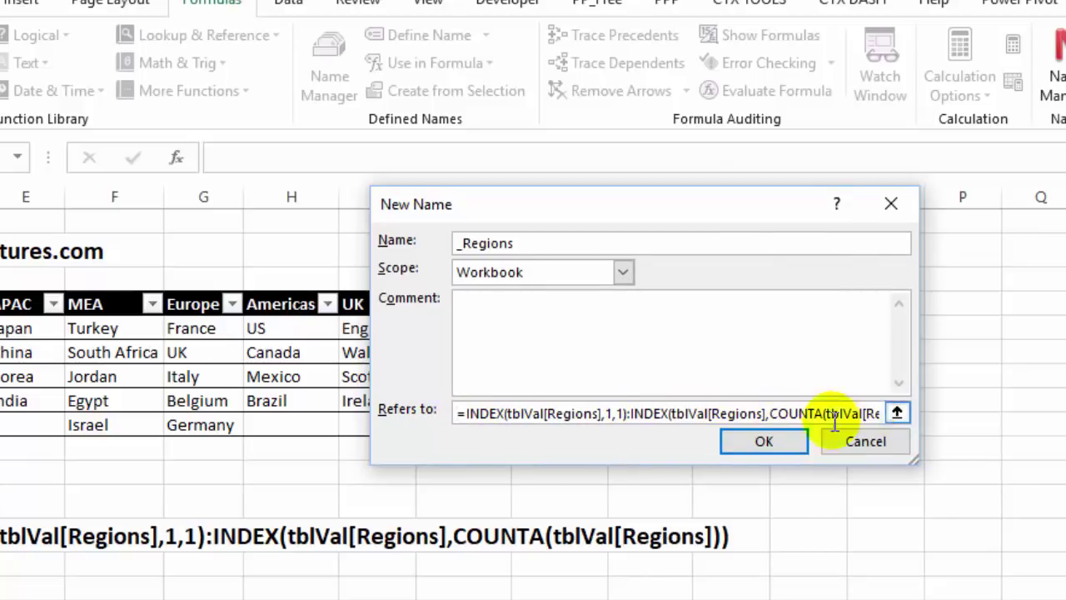
{"action": "left_click", "coordinate": [764, 443]}
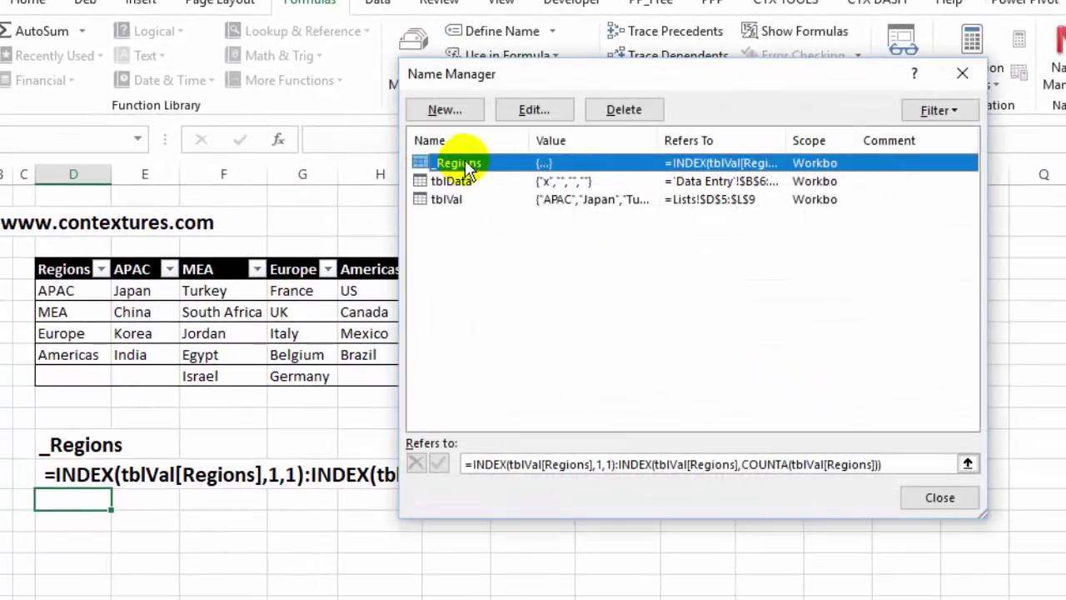
{"action": "left_click", "coordinate": [905, 464]}
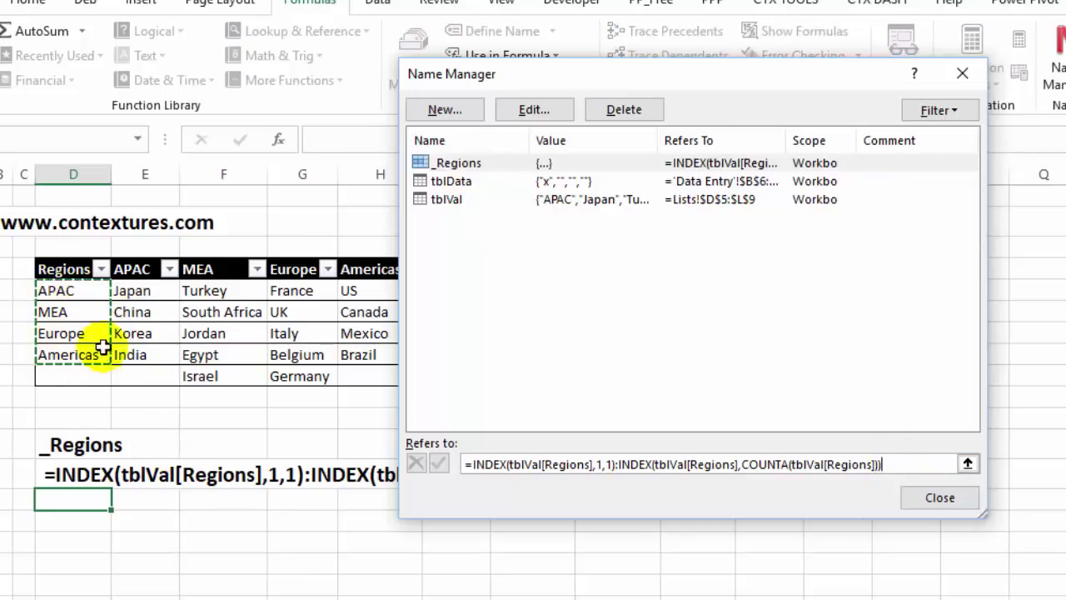
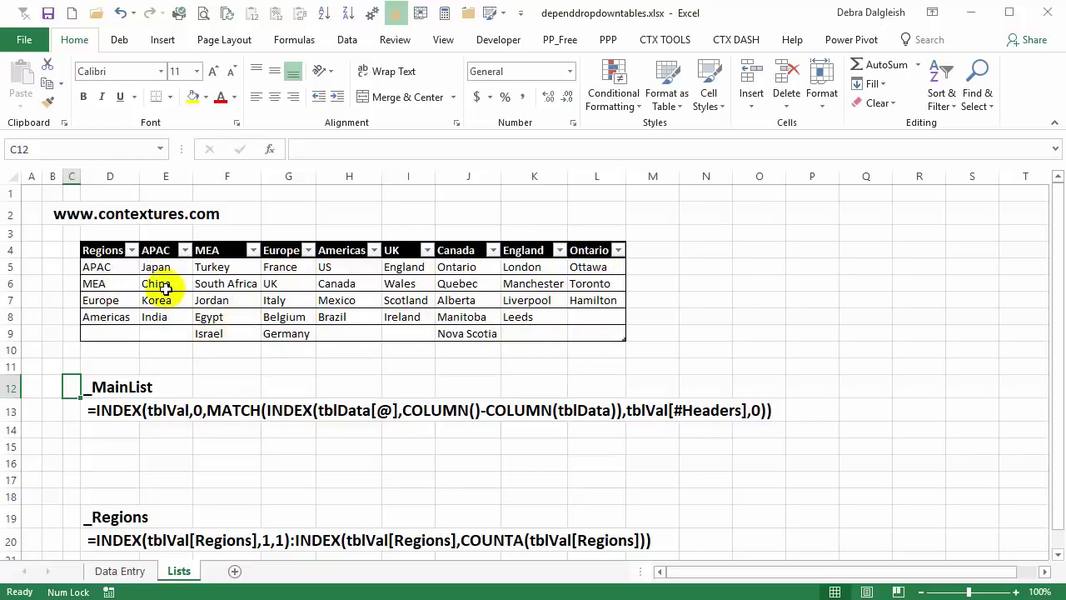
Examine the _MainList formula in B13 of the Data Entry sheet and compare it with the tblVal headings and lists on the Lists sheet
{"action": "left_click", "coordinate": [121, 571]}
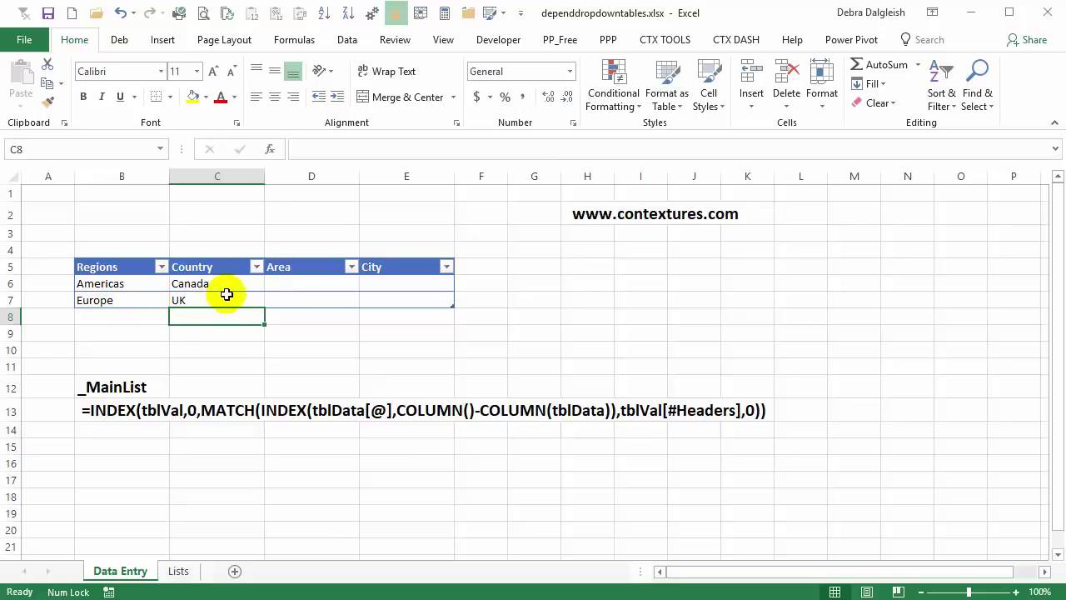
{"action": "left_click", "coordinate": [100, 410]}
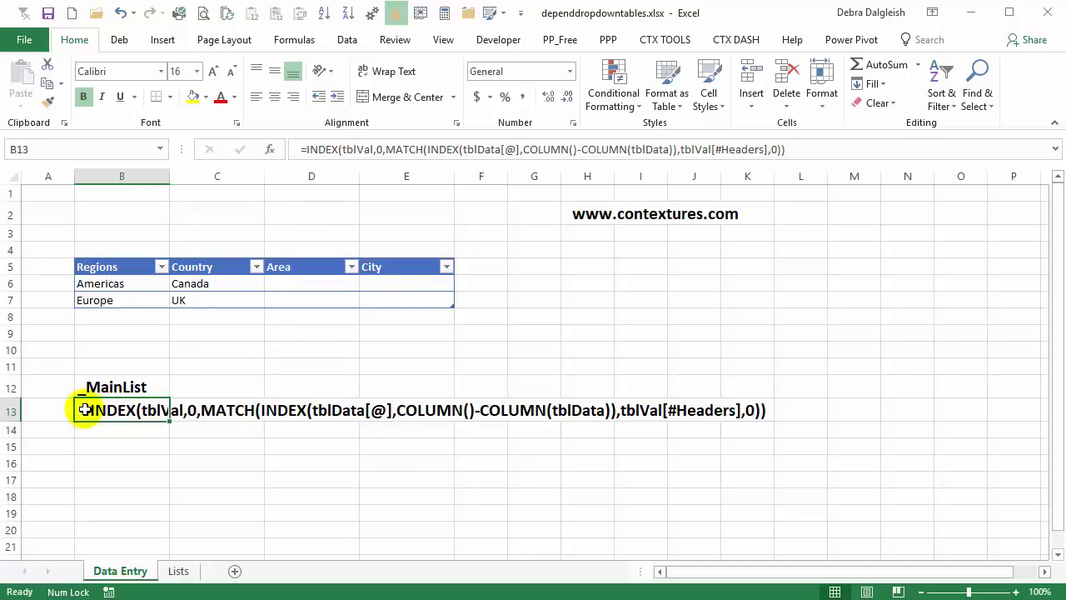
{"action": "left_click", "coordinate": [124, 429]}
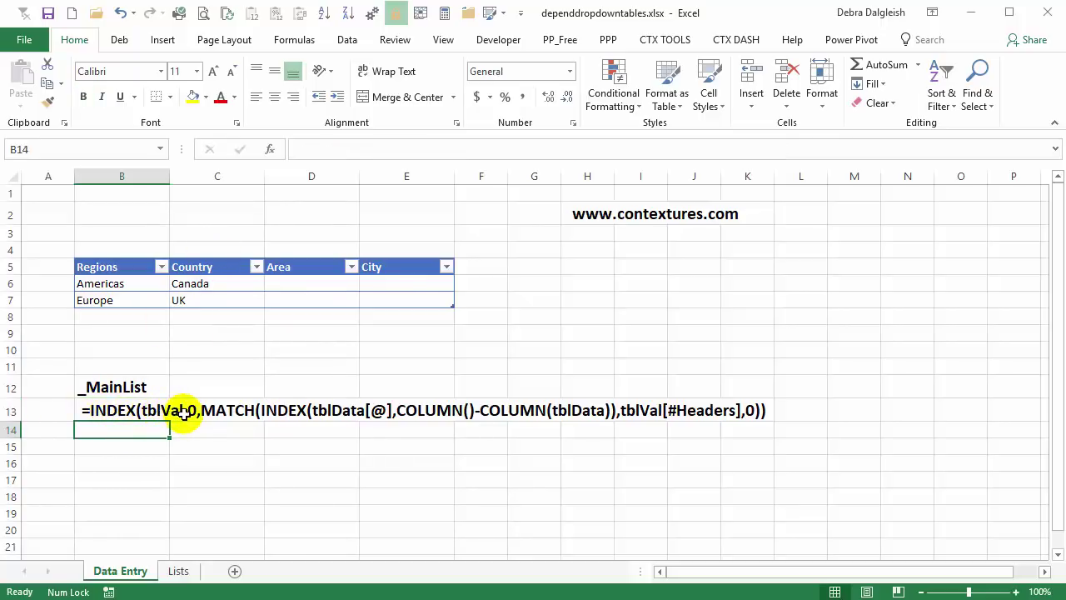
{"action": "left_click", "coordinate": [181, 570]}
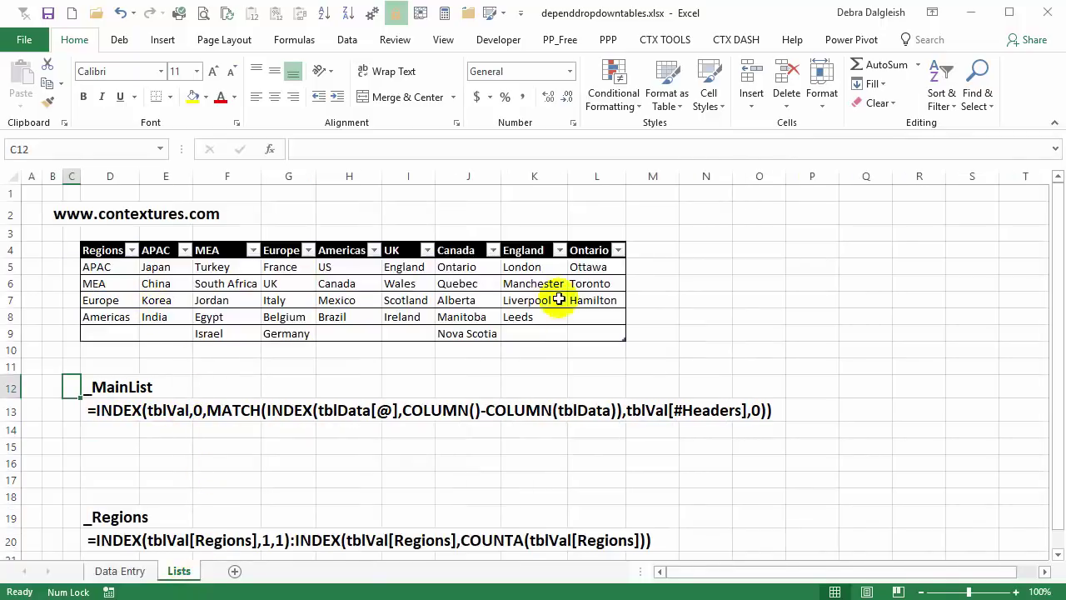
{"action": "left_click", "coordinate": [133, 570]}
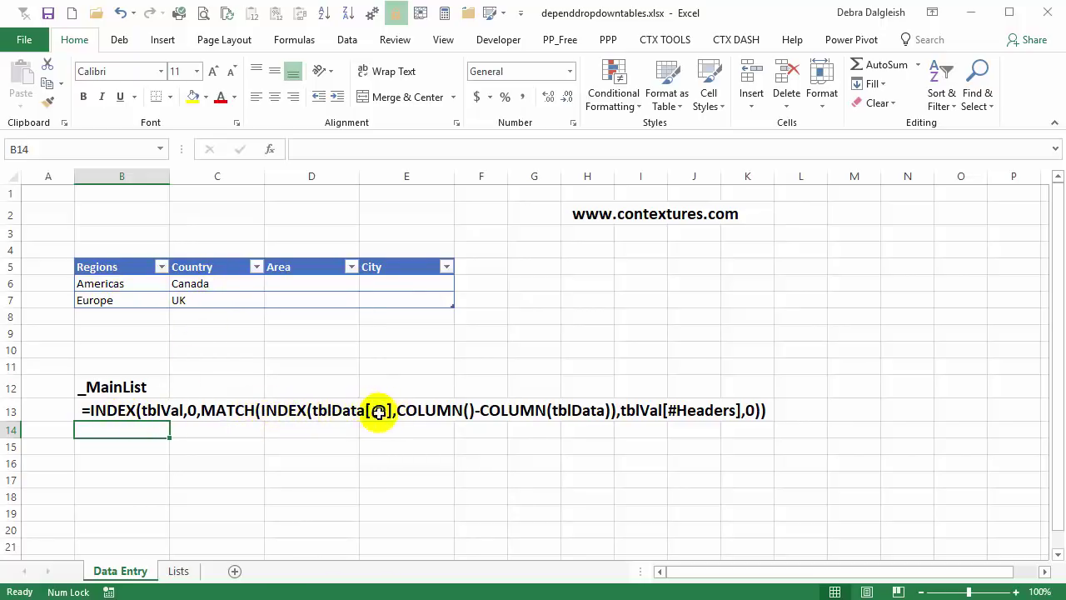
Trace Area cell D6 to its country in C6 and to the matching Canada list in J5:J9 on the Lists sheet
{"action": "left_click", "coordinate": [308, 281]}
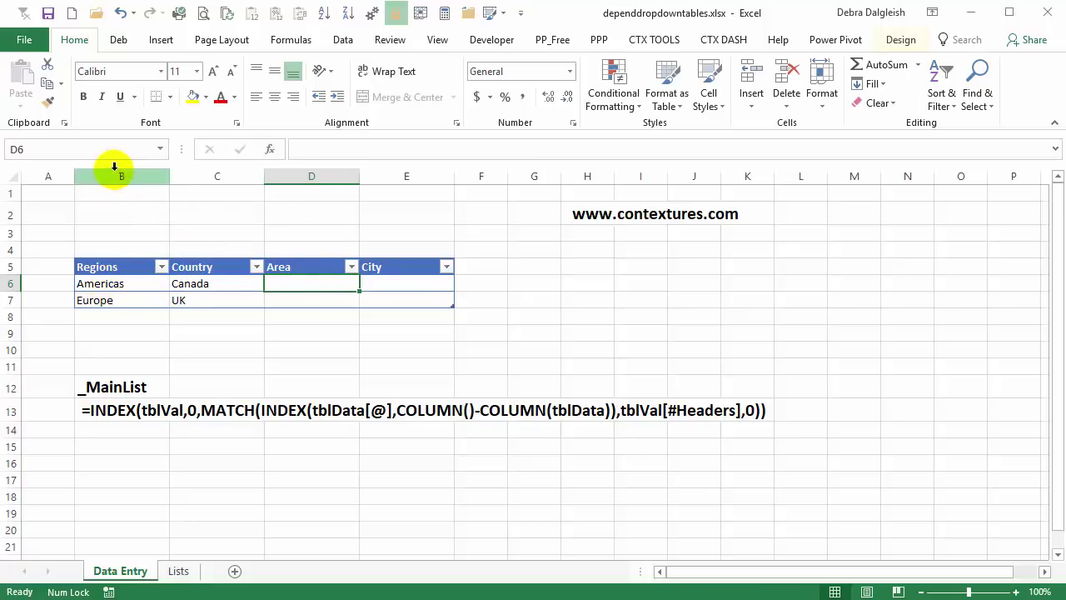
{"action": "left_click", "coordinate": [192, 283]}
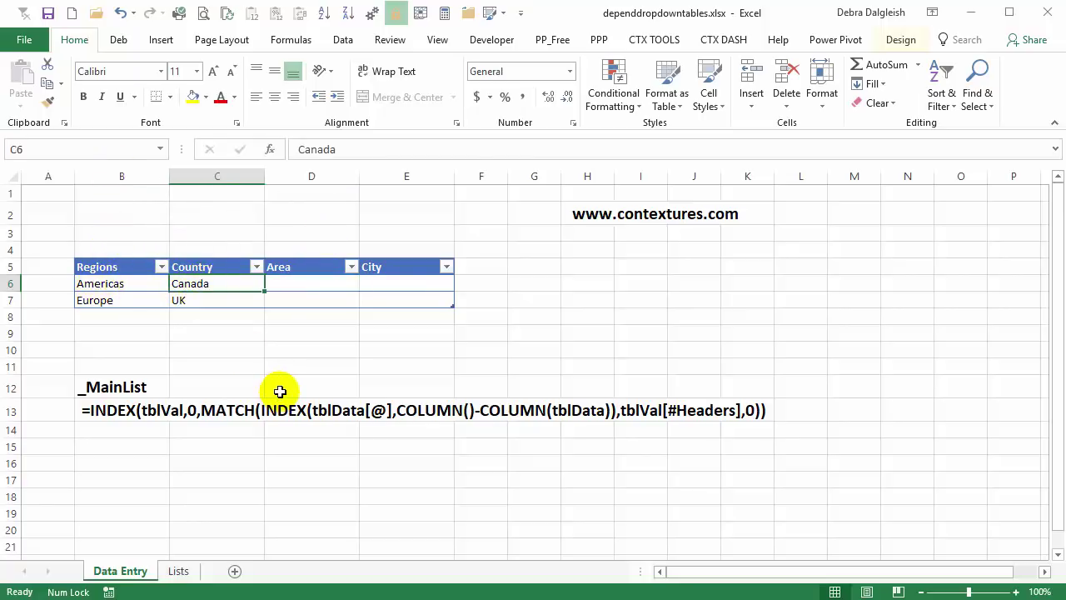
{"action": "key", "text": "Right"}
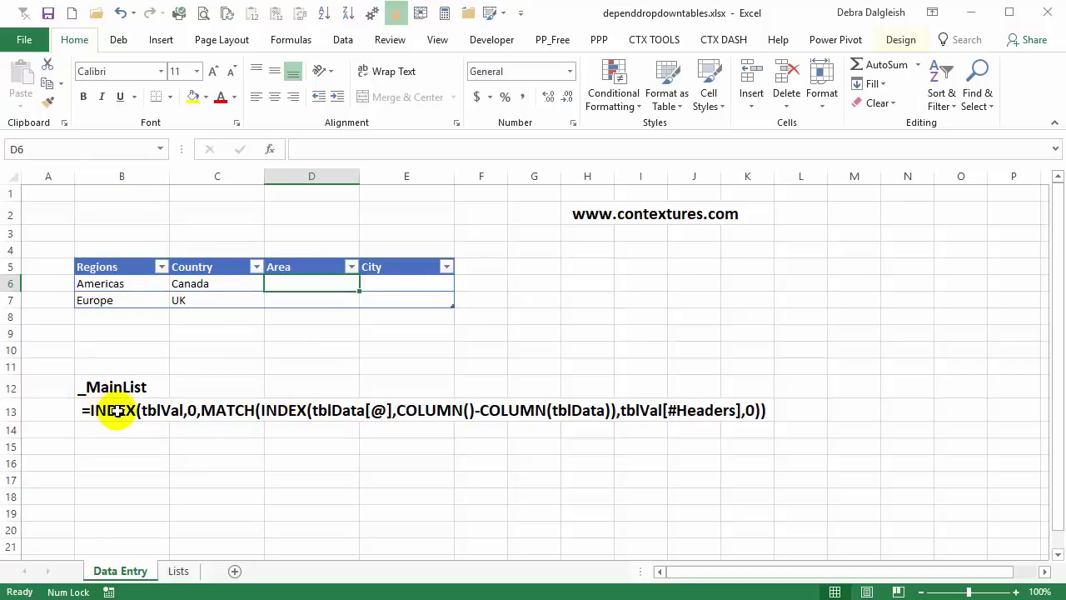
{"action": "left_click", "coordinate": [178, 571]}
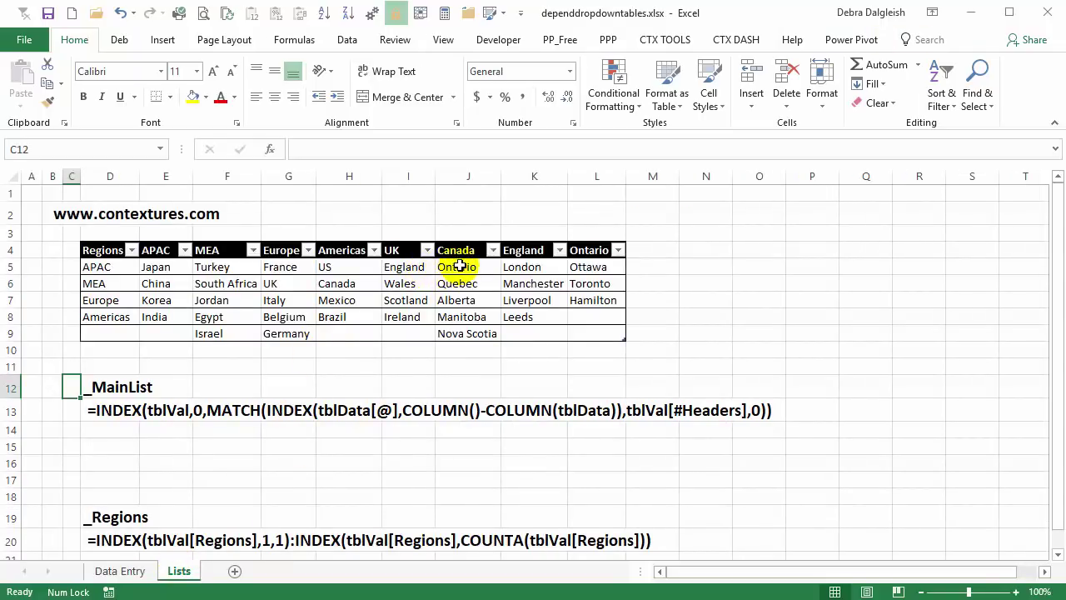
{"action": "left_click_drag", "start_coordinate": [457, 265], "coordinate": [467, 333]}
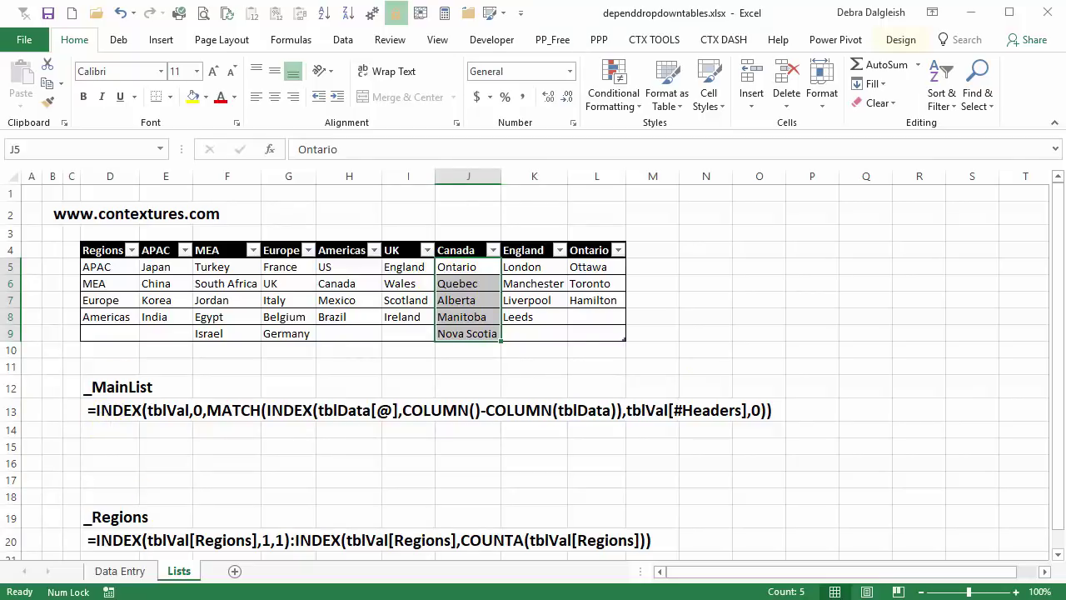
Trace Area cell D7 on the Data Entry sheet to the matching UK list in I5:I9 on the Lists sheet
{"action": "left_click", "coordinate": [123, 570]}
{"action": "left_click", "coordinate": [311, 302]}
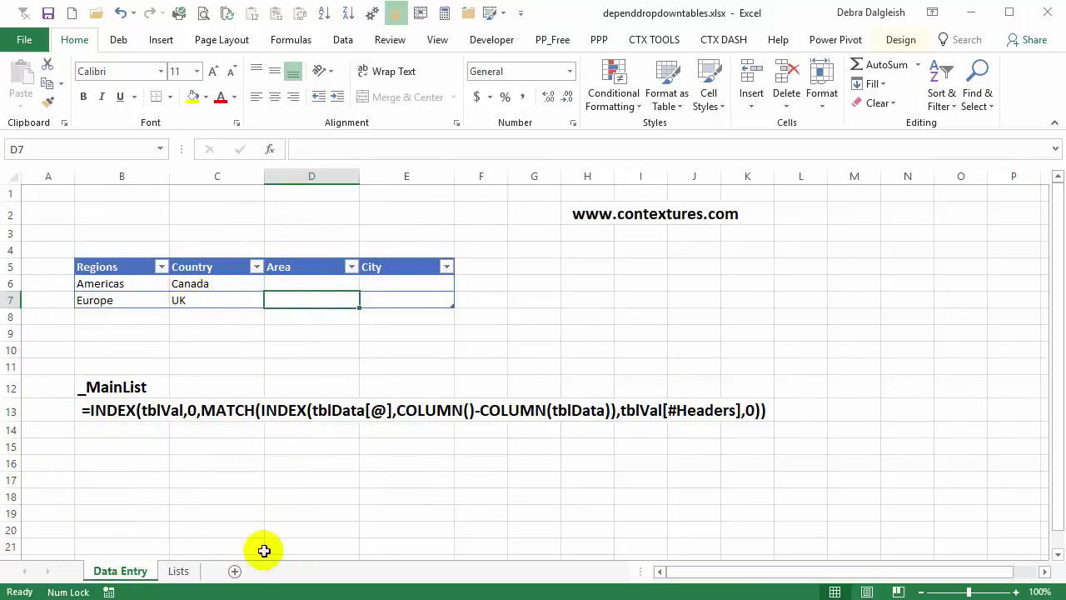
{"action": "left_click", "coordinate": [179, 571]}
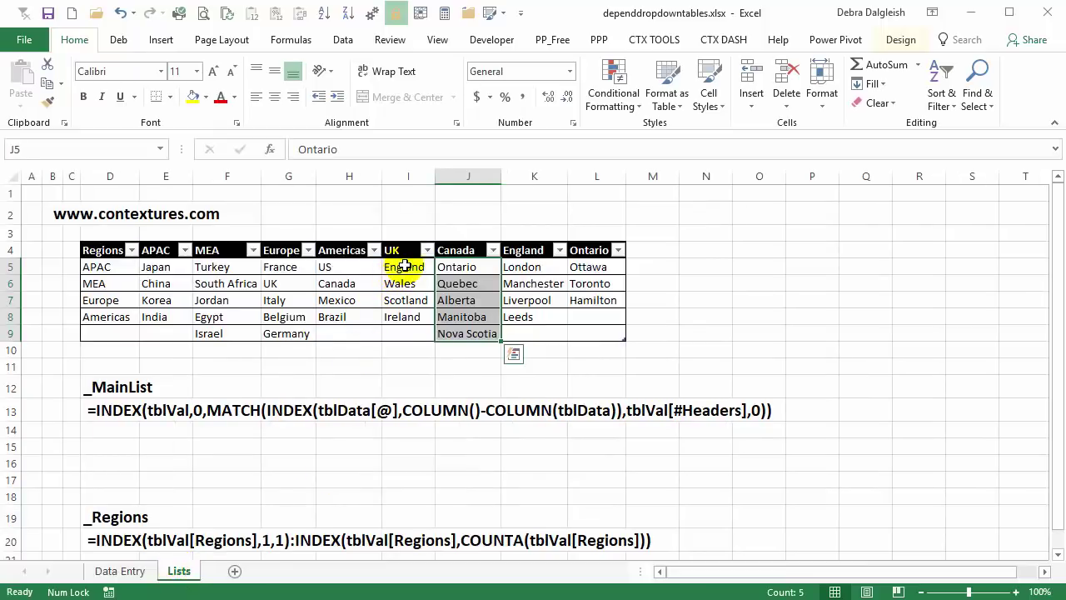
{"action": "left_click_drag", "start_coordinate": [408, 268], "coordinate": [411, 337]}
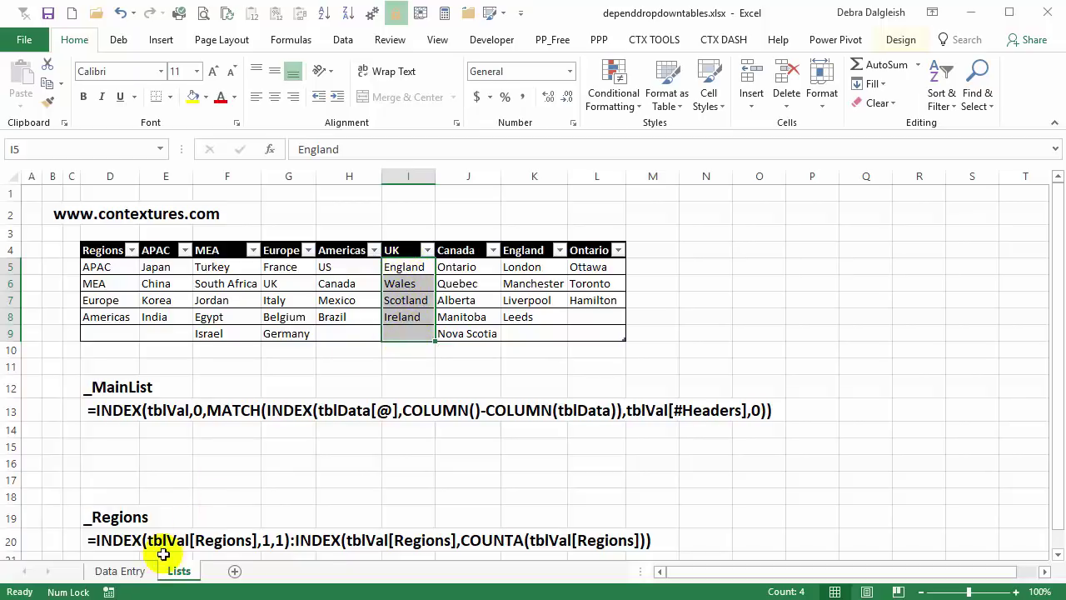
Copy the full _MainList formula text from cell B13 on the Data Entry sheet
{"action": "left_click", "coordinate": [114, 570]}
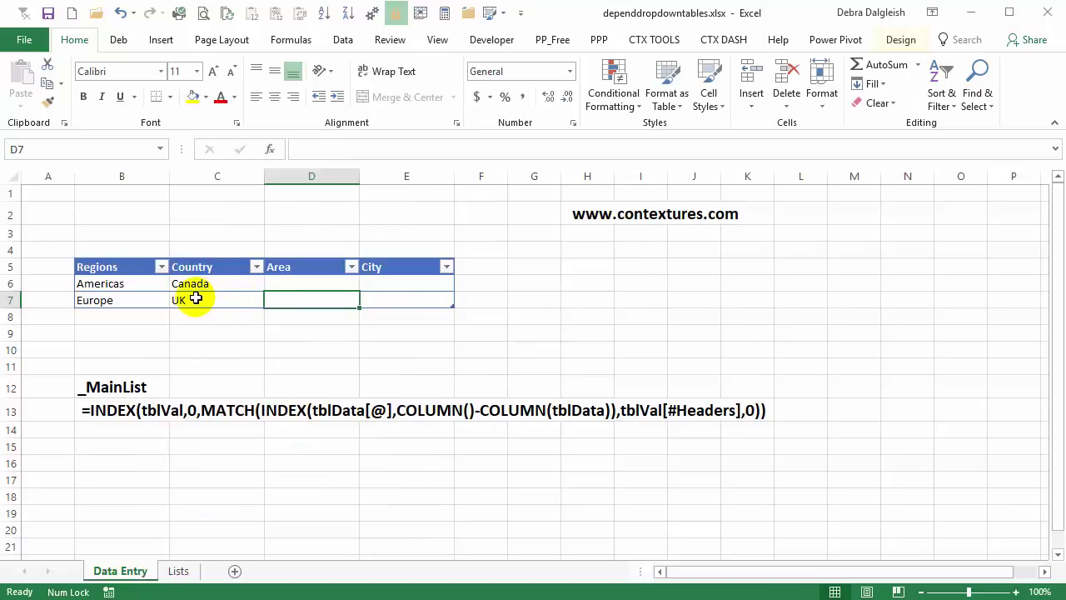
{"action": "left_click", "coordinate": [101, 408]}
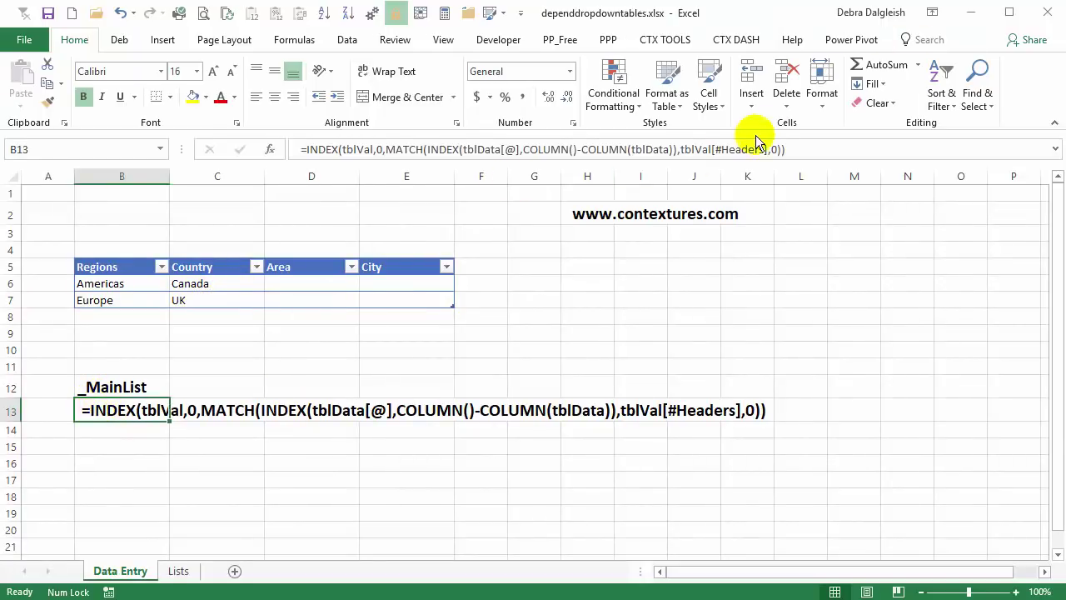
{"action": "left_click_drag", "start_coordinate": [787, 149], "coordinate": [381, 195]}
{"action": "key", "text": "ctrl+c"}
{"action": "key", "text": "Return"}
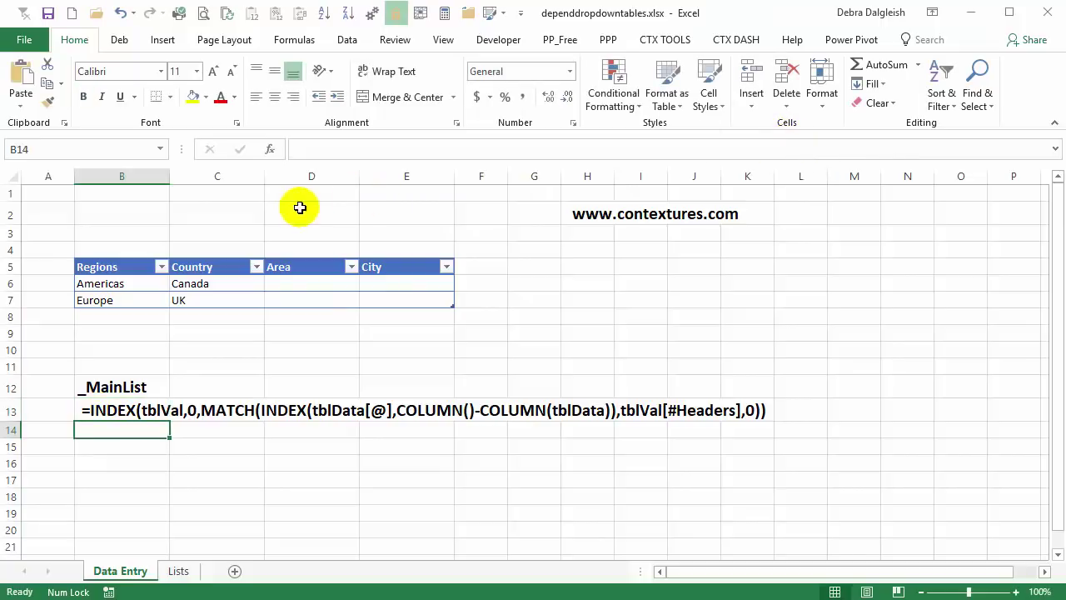
Define the workbook name _MainList as =INDEX(tblVal,0,MATCH(INDEX(tblData[@],COLUMN()-COLUMN(tblData)),tblVal[#Headers],0)), check its reference and close the name list
{"action": "left_click", "coordinate": [291, 40]}
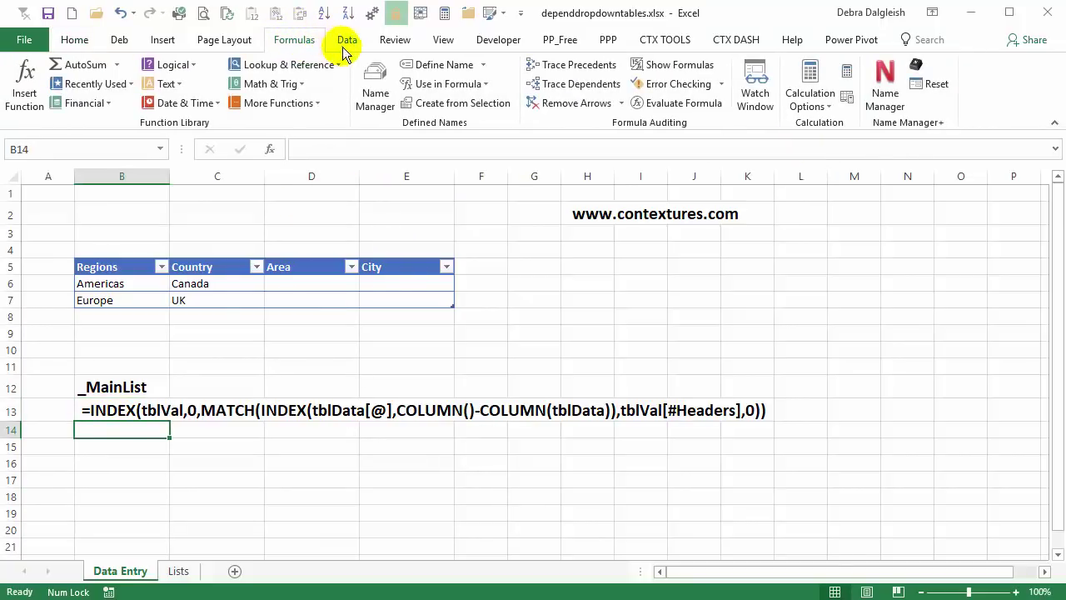
{"action": "left_click", "coordinate": [375, 83]}
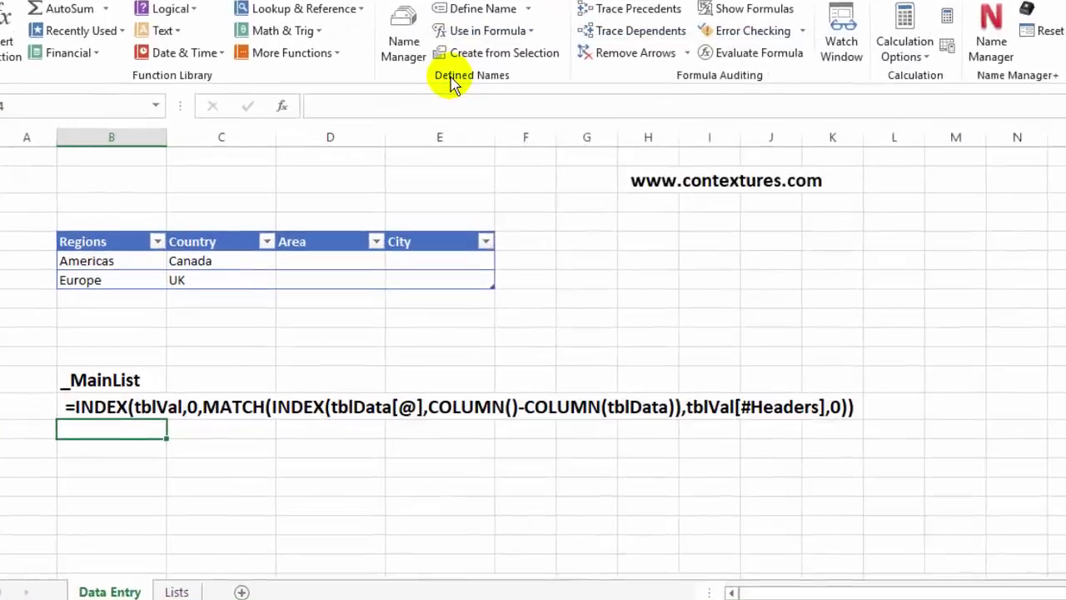
{"action": "left_click", "coordinate": [444, 64]}
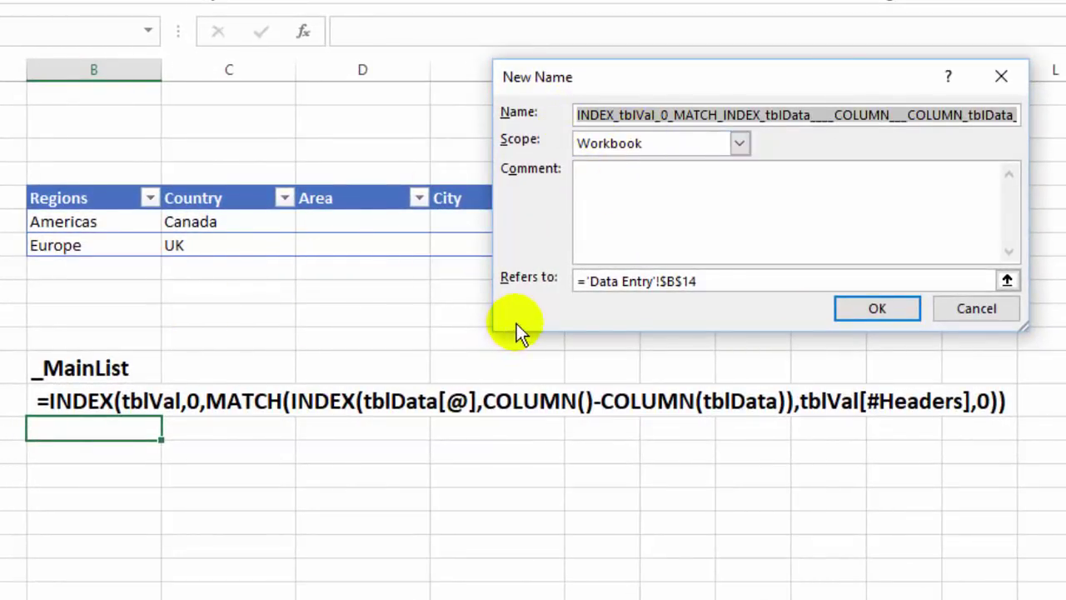
{"action": "type", "text": "_MainList"}
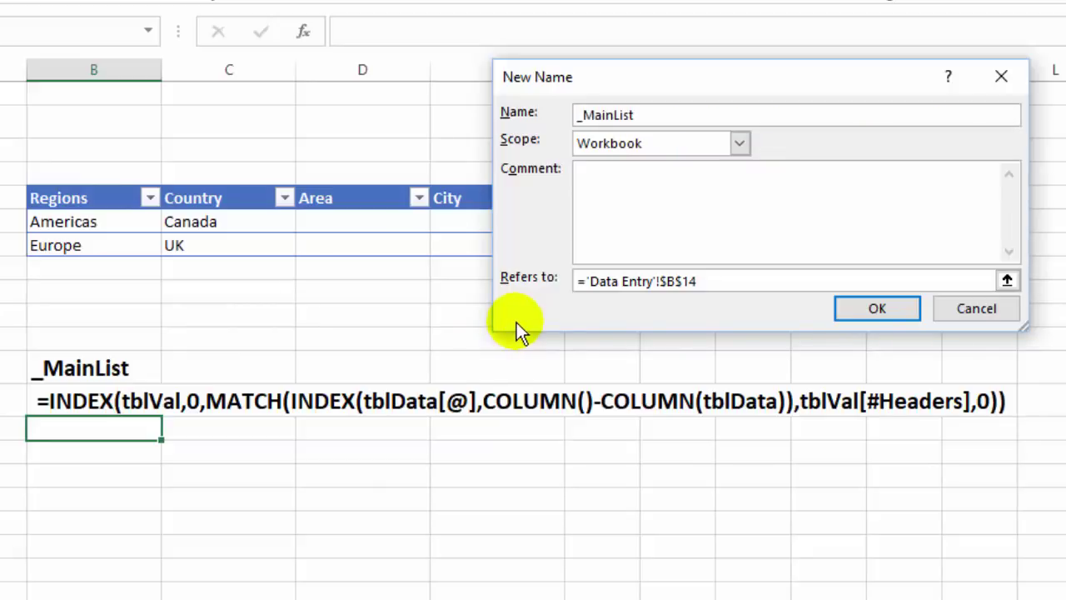
{"action": "left_click_drag", "start_coordinate": [713, 279], "coordinate": [554, 270]}
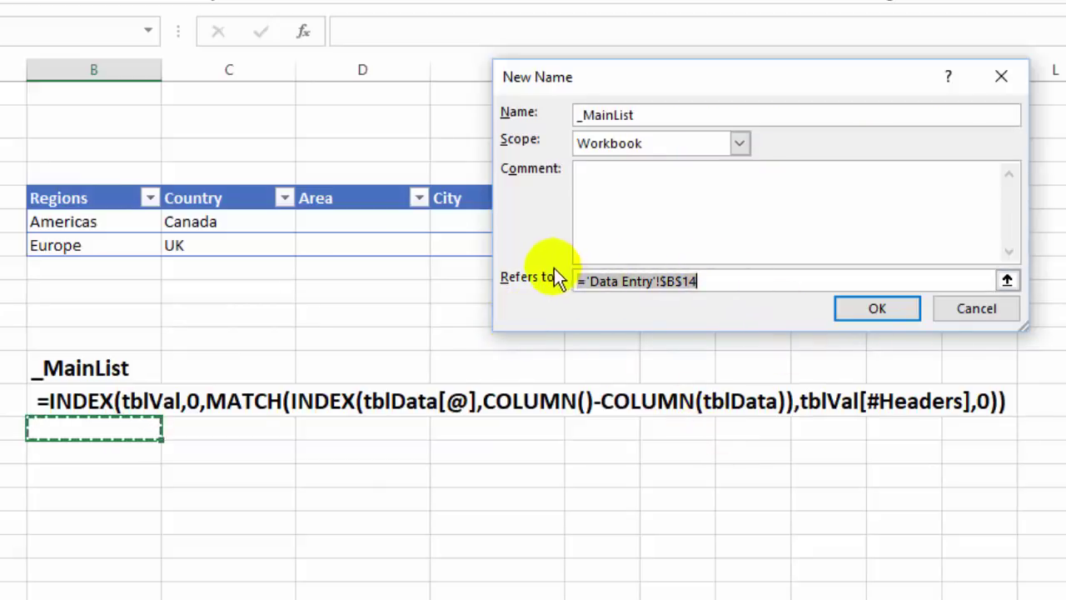
{"action": "key", "text": "ctrl+v"}
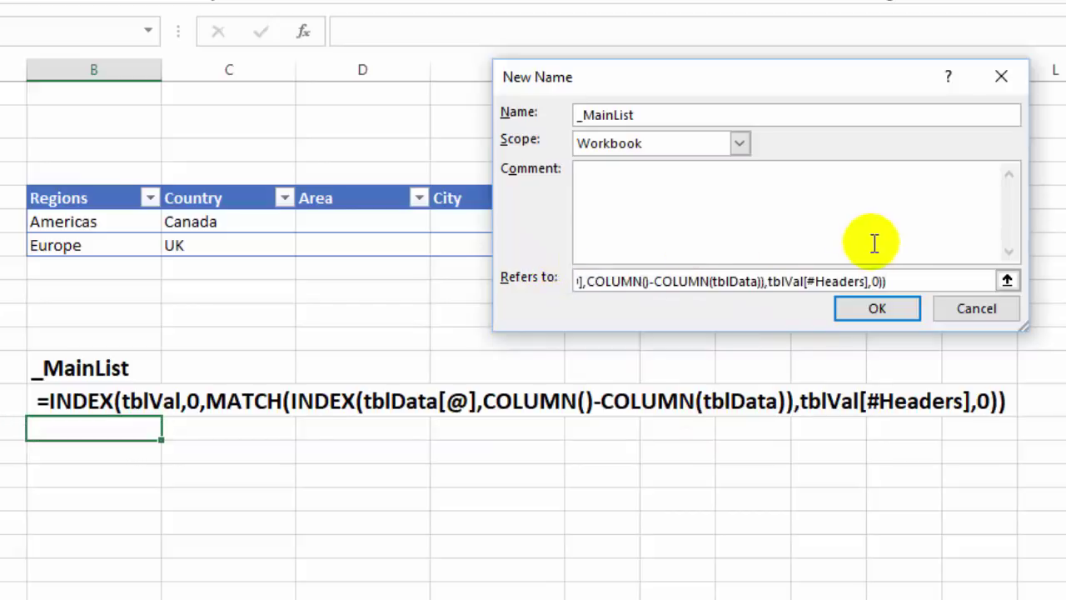
{"action": "left_click", "coordinate": [885, 308]}
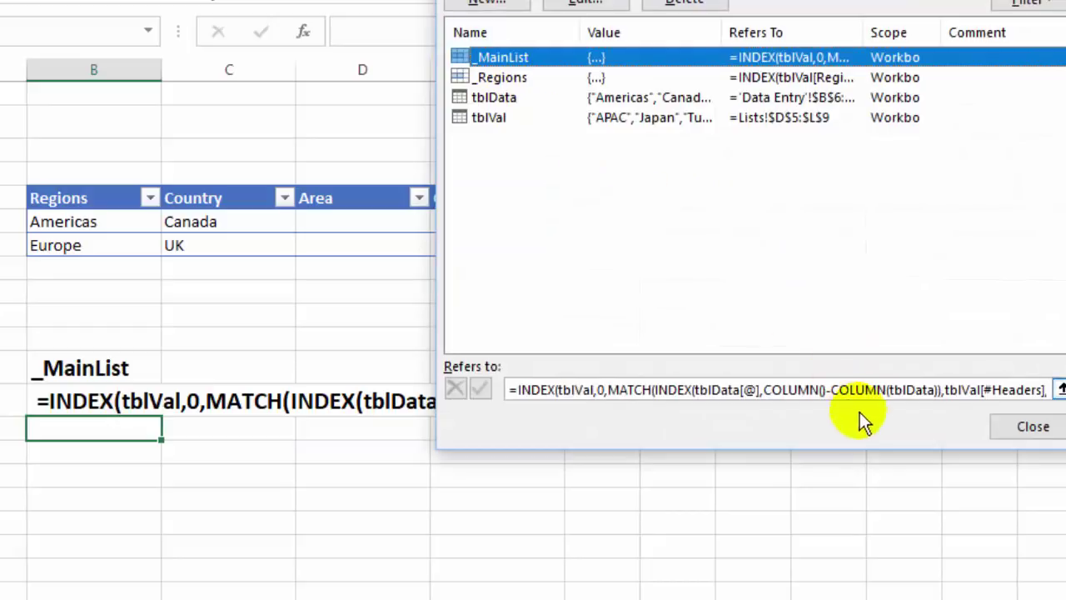
{"action": "left_click", "coordinate": [762, 389]}
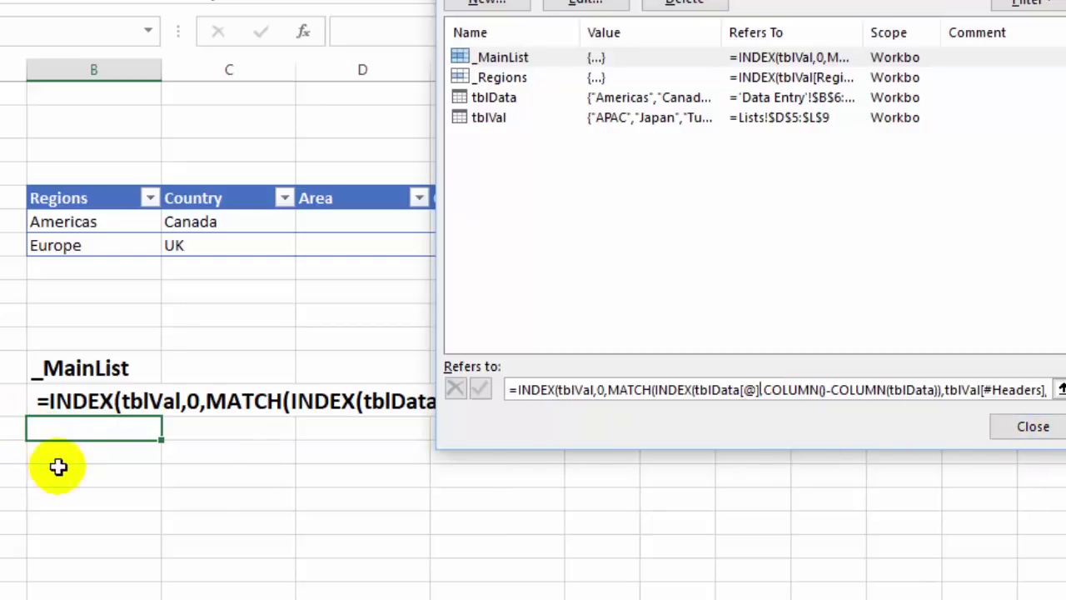
{"action": "left_click", "coordinate": [1036, 433]}
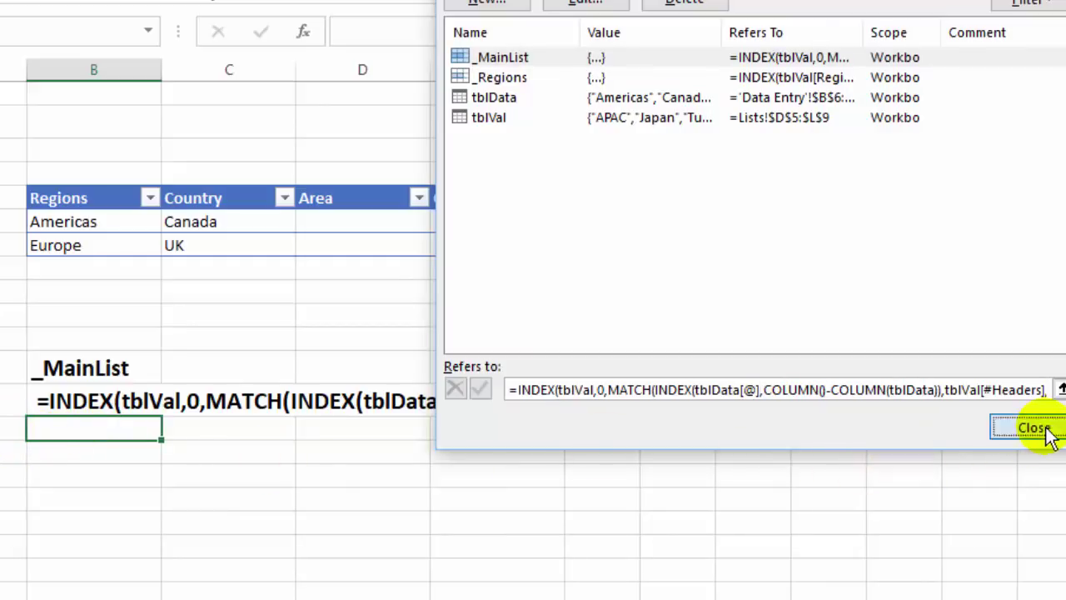
Check which list the name _MainList refers to from Area cell D6 on the Data Entry sheet
{"action": "left_click", "coordinate": [358, 219]}
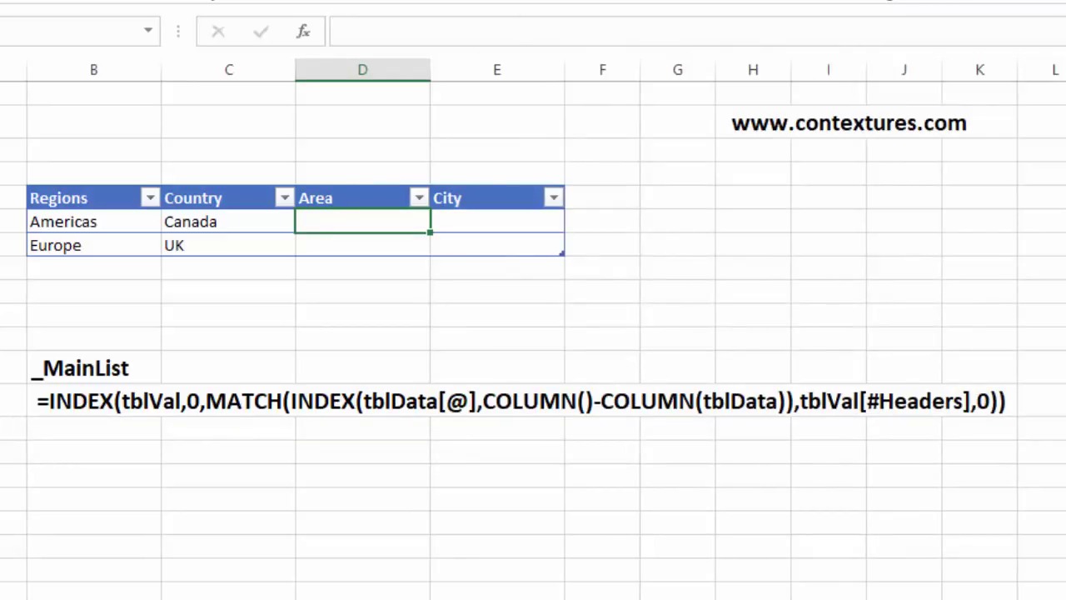
{"action": "key", "text": "ctrl+F3"}
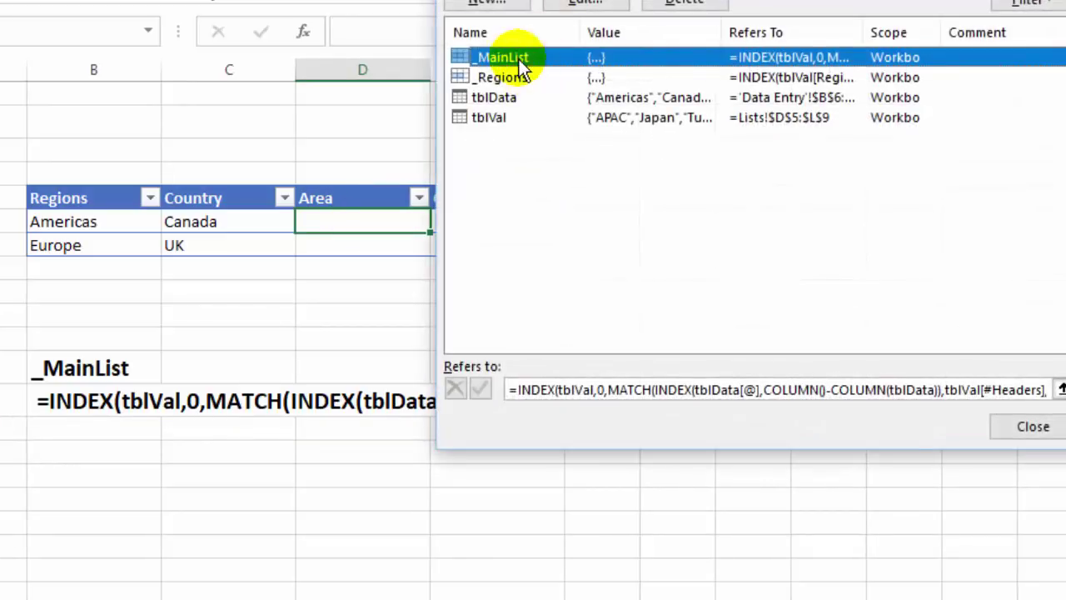
{"action": "left_click", "coordinate": [927, 381]}
{"action": "left_click_drag", "start_coordinate": [666, 2], "coordinate": [927, 2]}
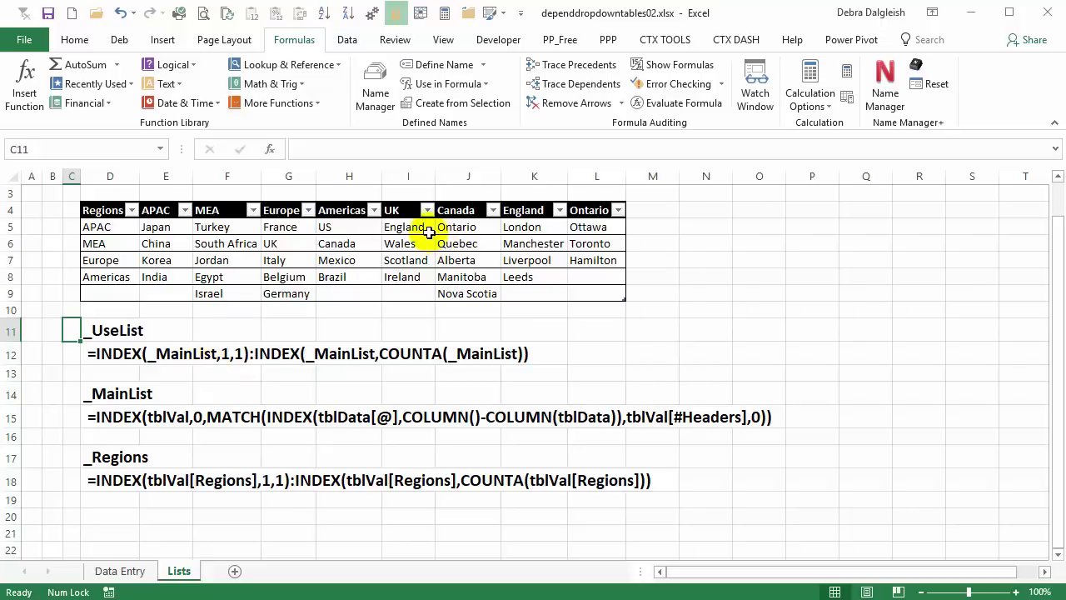
Compare the full UK column I5:I9 with its filled cells I5:I8 on the Lists sheet
{"action": "left_click_drag", "start_coordinate": [417, 227], "coordinate": [416, 297]}
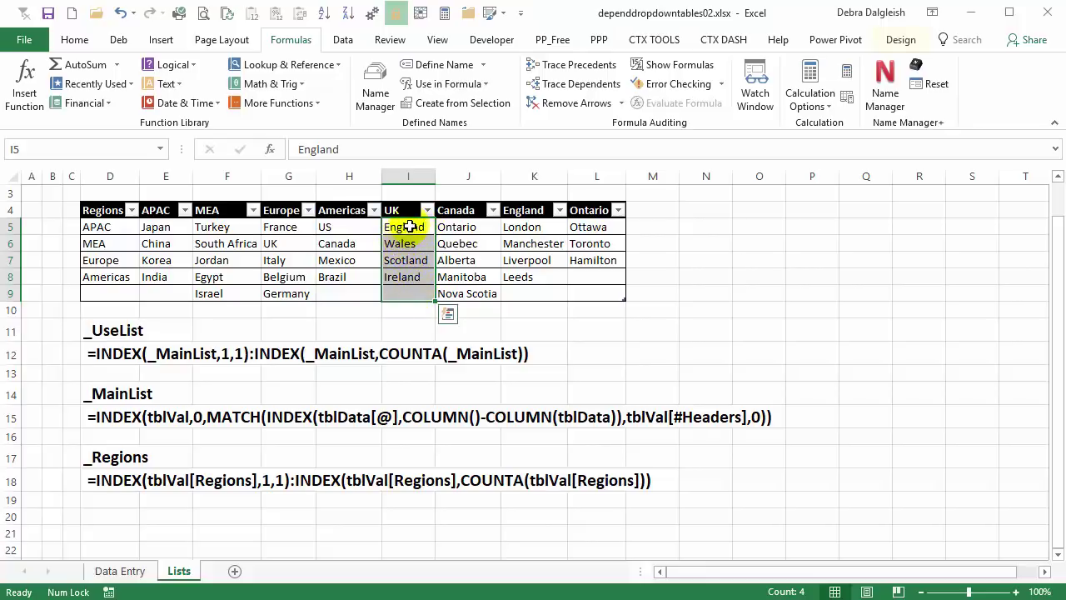
{"action": "left_click_drag", "start_coordinate": [410, 227], "coordinate": [414, 278]}
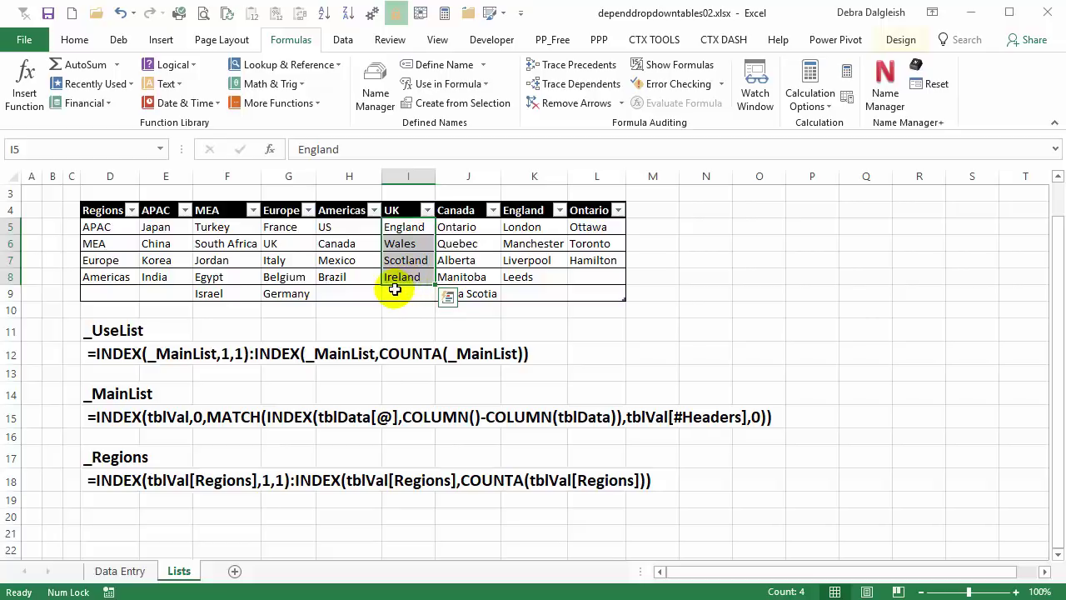
Define the workbook name _UseList as =INDEX(_MainList,1,1):INDEX(_MainList,COUNTA(_MainList)), using the formula text in D12 of the Lists sheet, and close the name list
{"action": "left_click", "coordinate": [99, 354]}
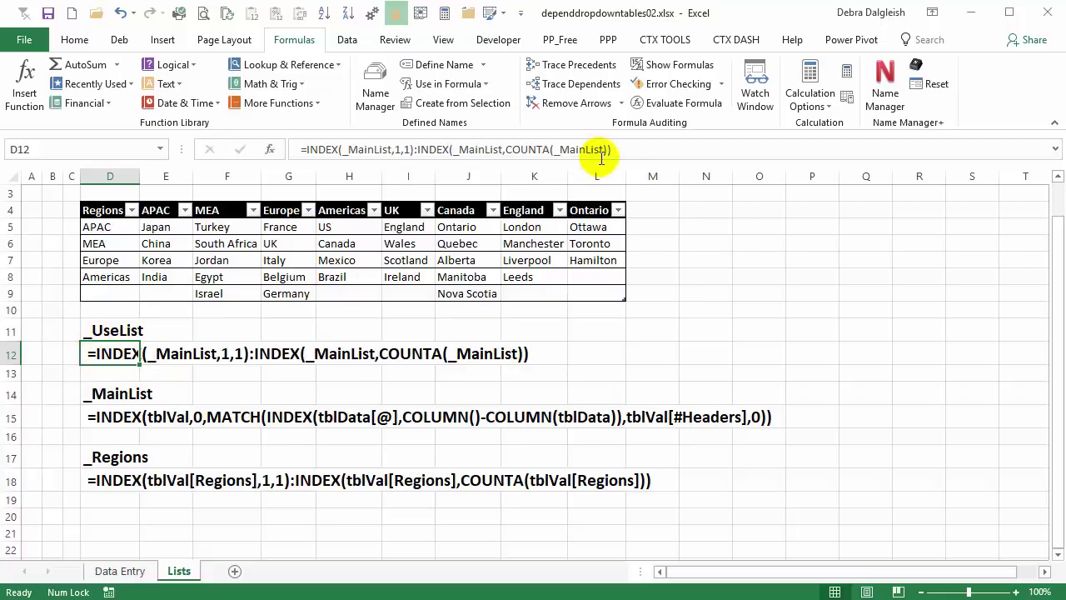
{"action": "left_click", "coordinate": [93, 330]}
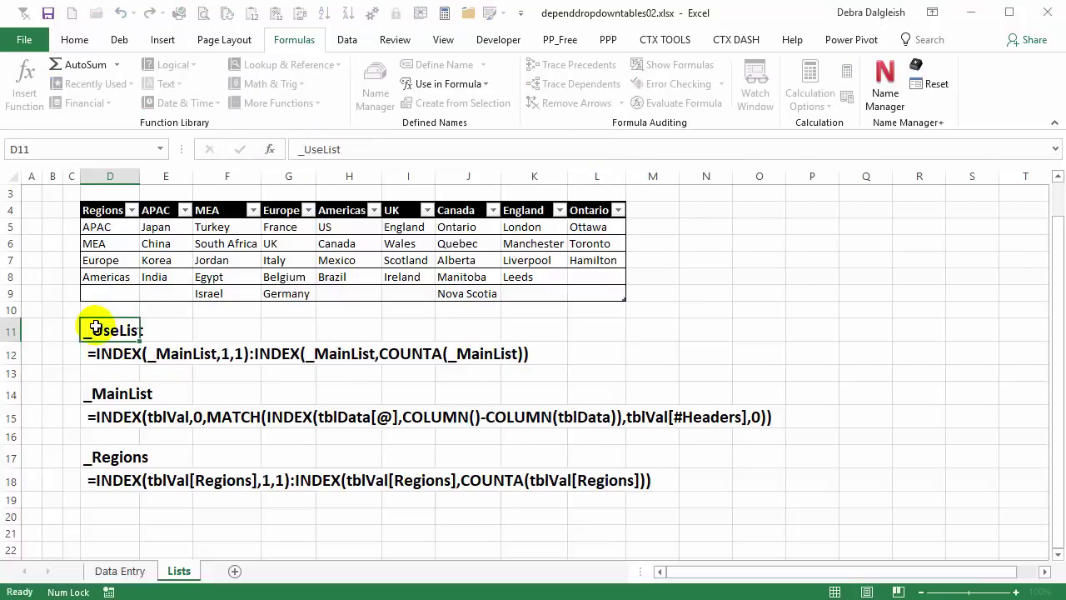
{"action": "left_click", "coordinate": [370, 88]}
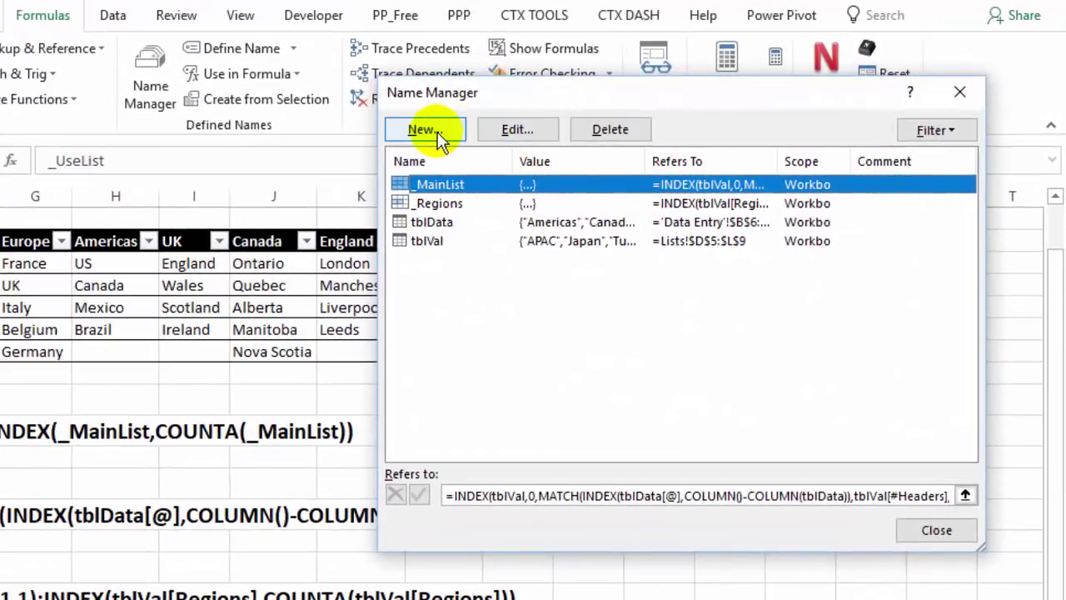
{"action": "left_click", "coordinate": [488, 127]}
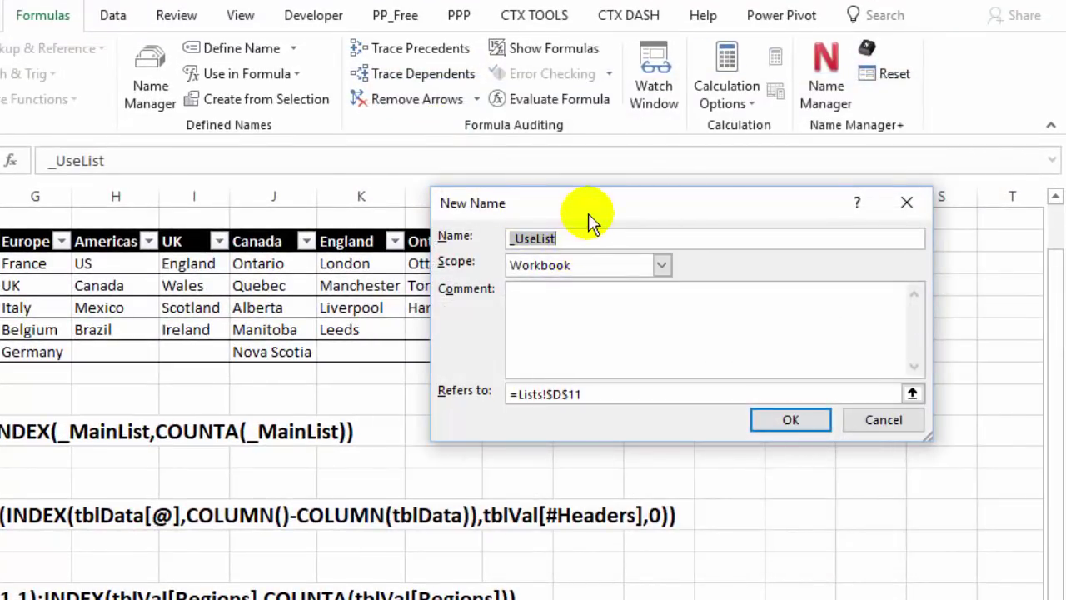
{"action": "left_click", "coordinate": [510, 402]}
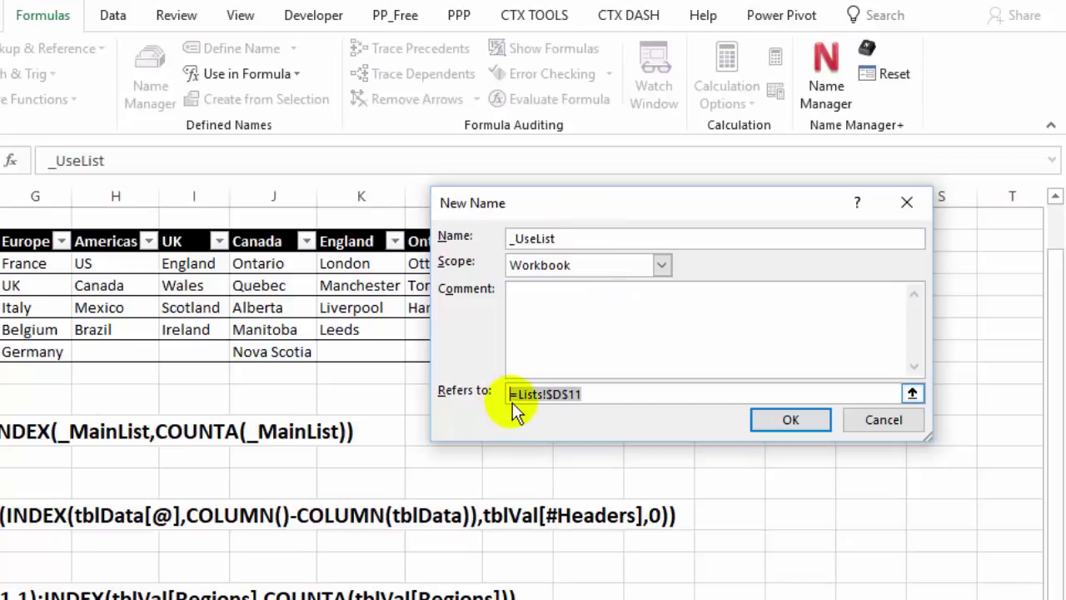
{"action": "type", "text": "=INDEX(_MainList,1,1):INDEX(_MainList,COUNTA(_MainList))"}
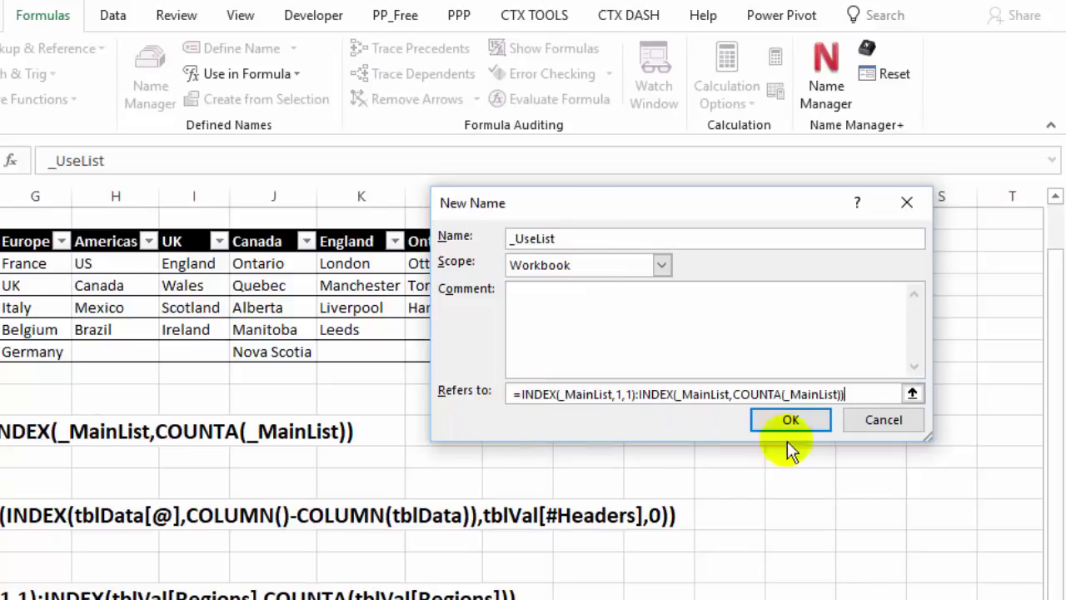
{"action": "left_click", "coordinate": [789, 420]}
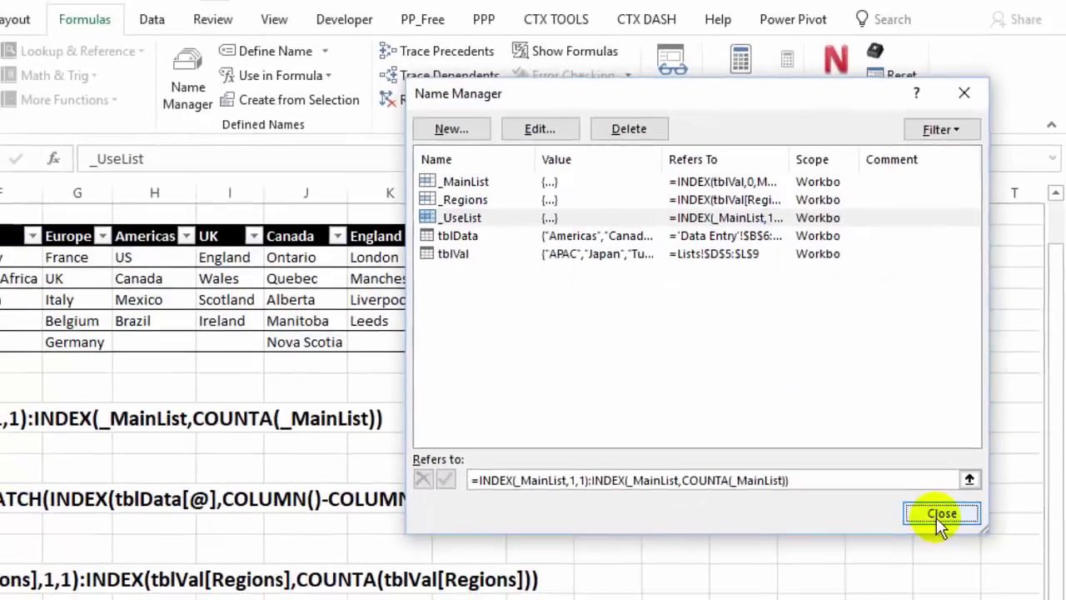
{"action": "left_click", "coordinate": [936, 531]}
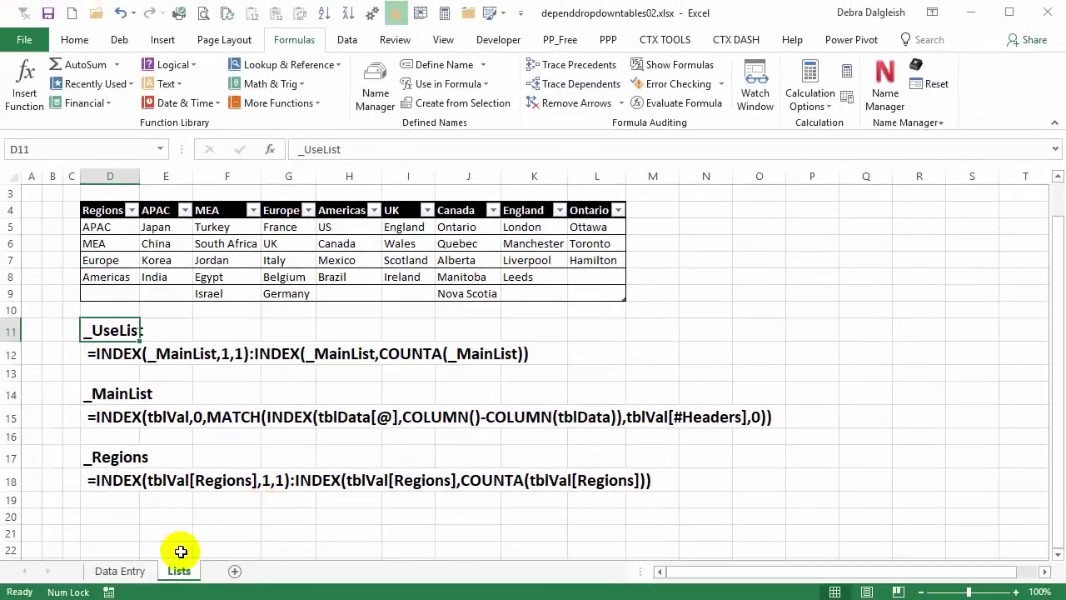
Check which cells the name _UseList refers to from Area cell D6 on the Data Entry sheet
{"action": "left_click", "coordinate": [140, 572]}
{"action": "left_click", "coordinate": [278, 287]}
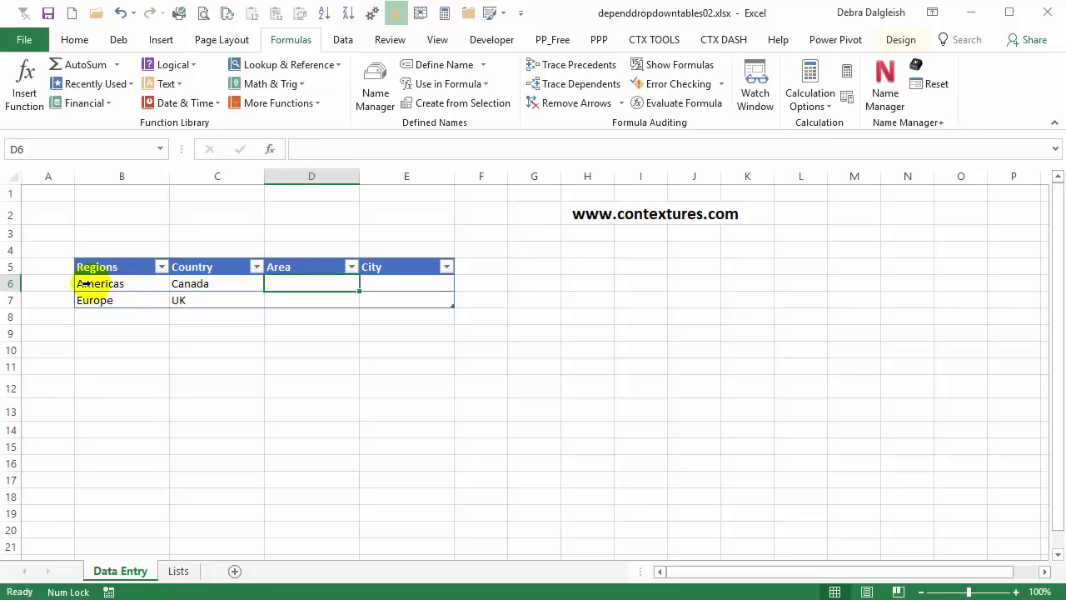
{"action": "left_click", "coordinate": [377, 83]}
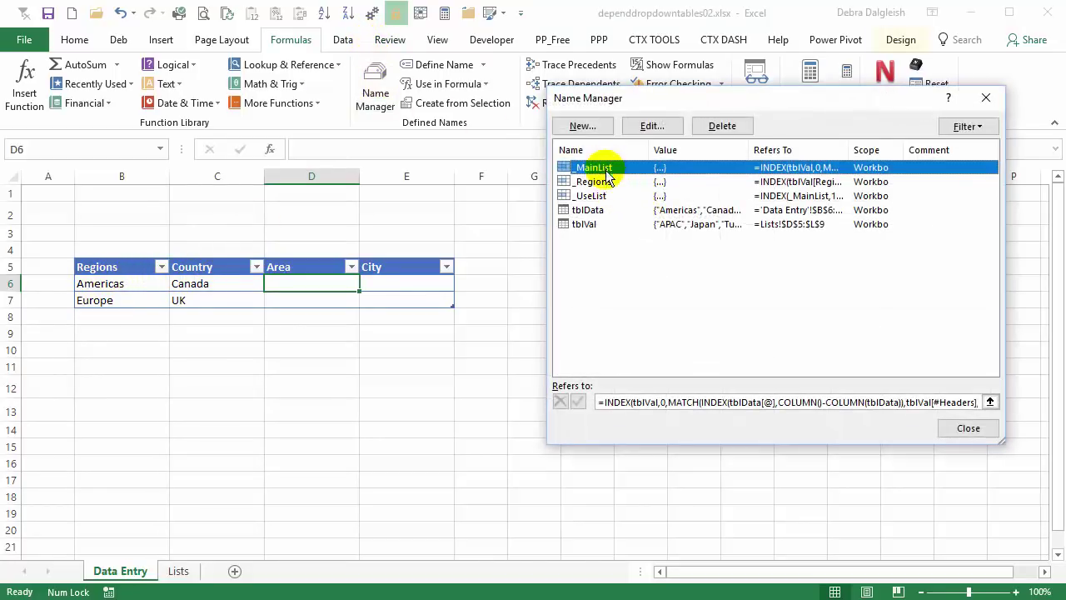
{"action": "left_click", "coordinate": [599, 196]}
{"action": "left_click", "coordinate": [862, 399]}
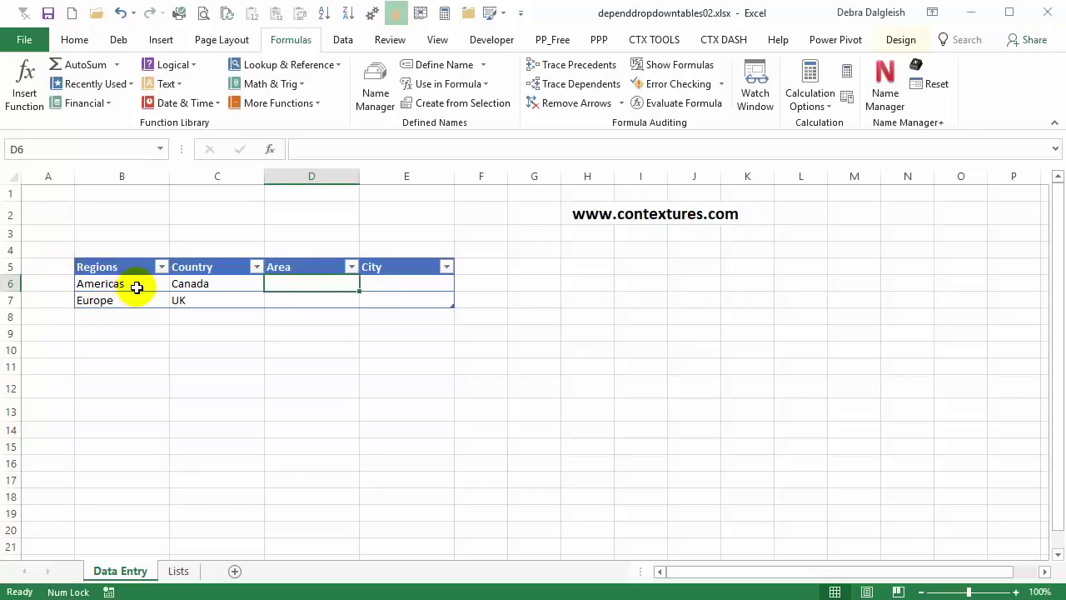
Clear all entries from the data rows B6:E7 of the Data Entry table
{"action": "left_click_drag", "start_coordinate": [131, 281], "coordinate": [111, 300]}
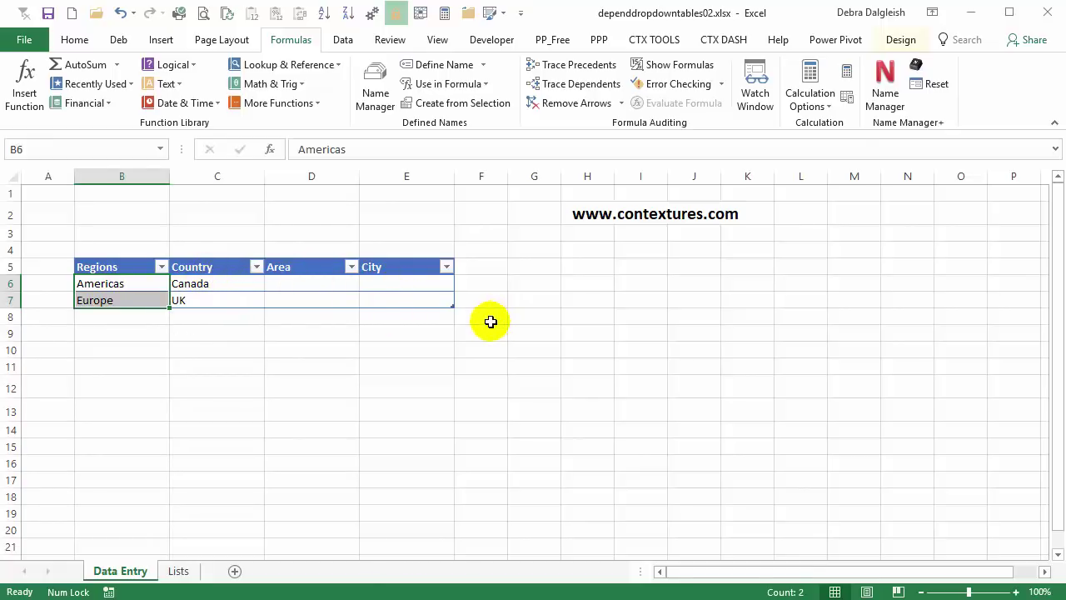
{"action": "left_click_drag", "start_coordinate": [131, 281], "coordinate": [417, 289]}
{"action": "key", "text": "Delete"}
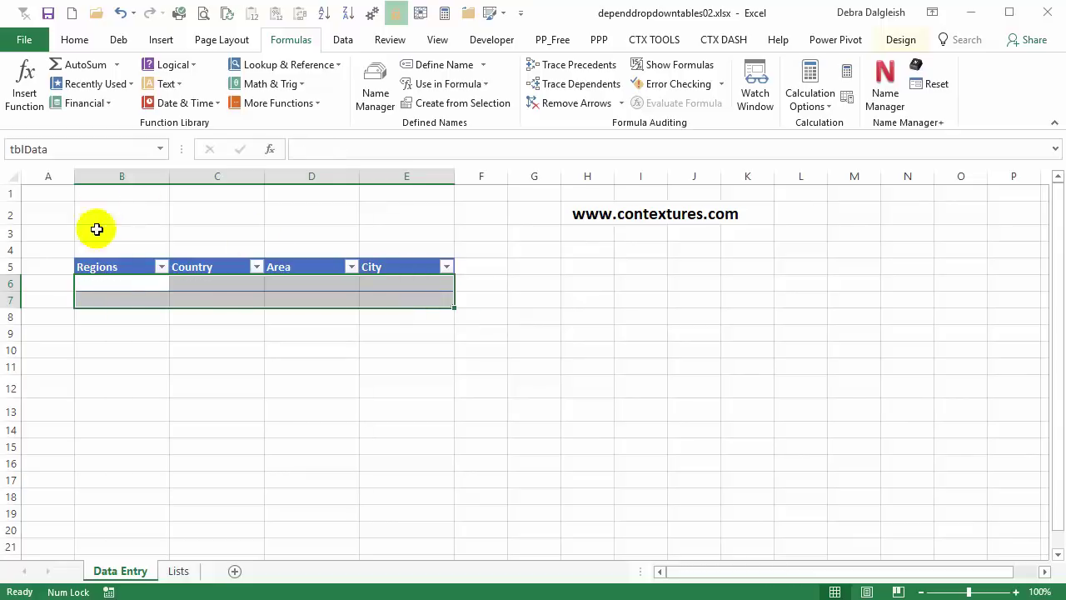
Apply data validation to Regions cells B6:B7, allowing a List with the source =_Regions
{"action": "left_click", "coordinate": [136, 287]}
{"action": "left_click_drag", "start_coordinate": [133, 290], "coordinate": [83, 304]}
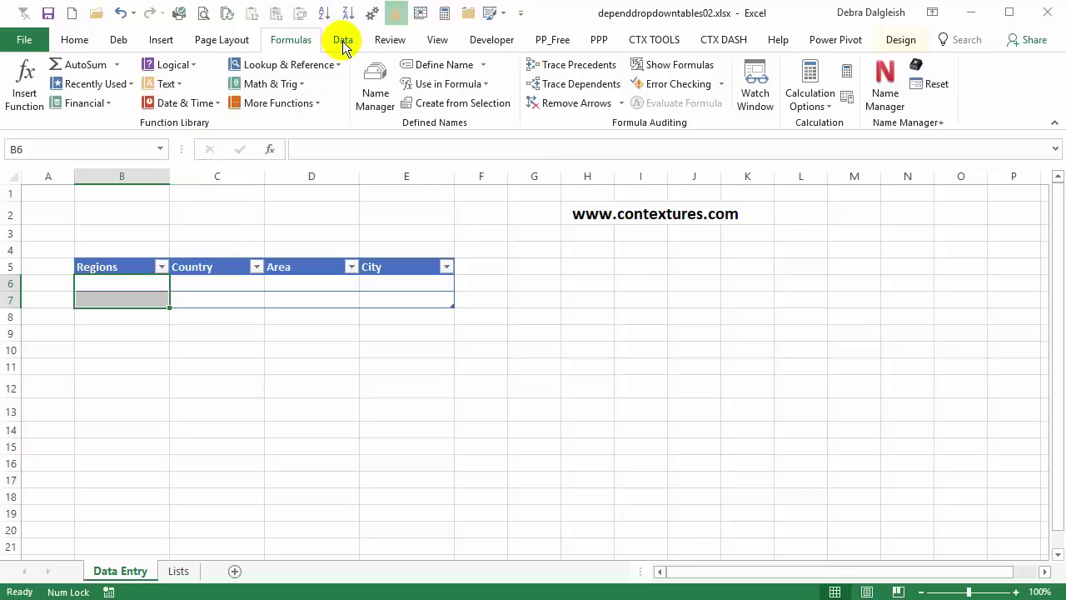
{"action": "left_click", "coordinate": [343, 41]}
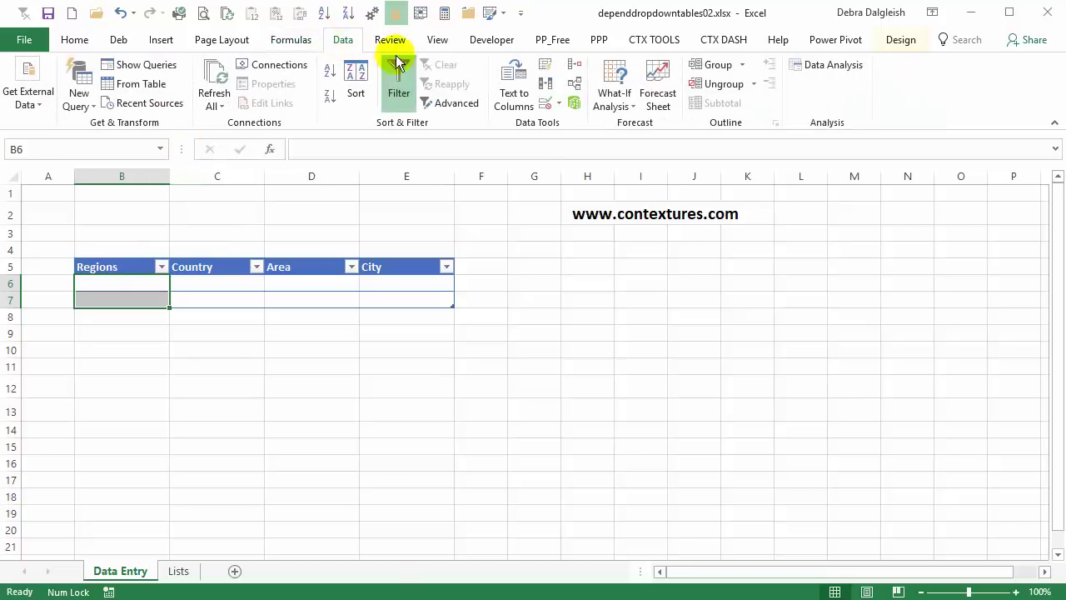
{"action": "left_click", "coordinate": [547, 106]}
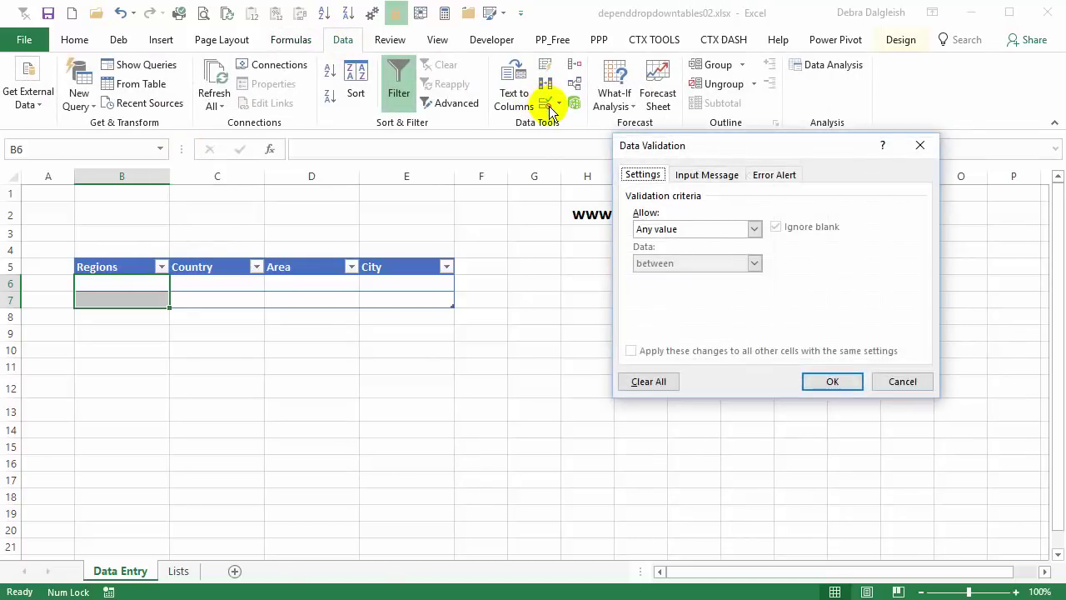
{"action": "left_click", "coordinate": [758, 228]}
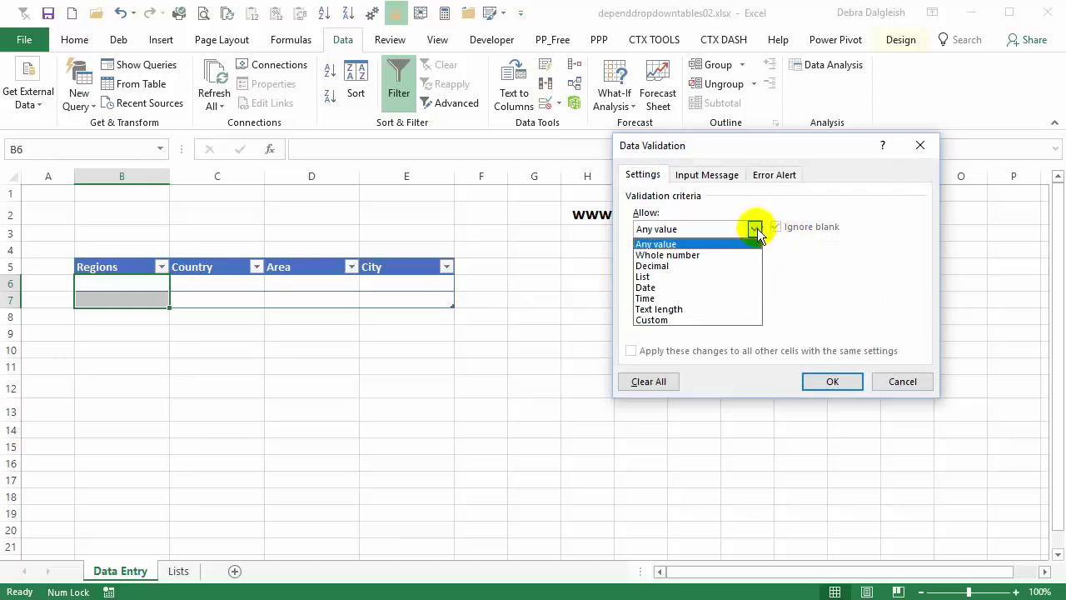
{"action": "left_click", "coordinate": [678, 279]}
{"action": "left_click", "coordinate": [657, 295]}
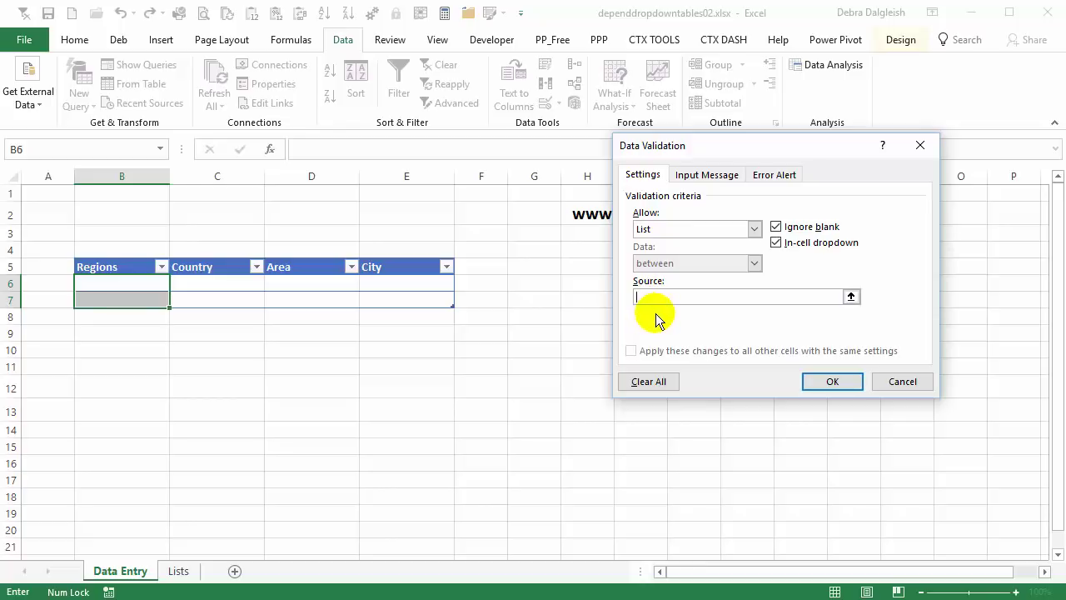
{"action": "key", "text": "F3"}
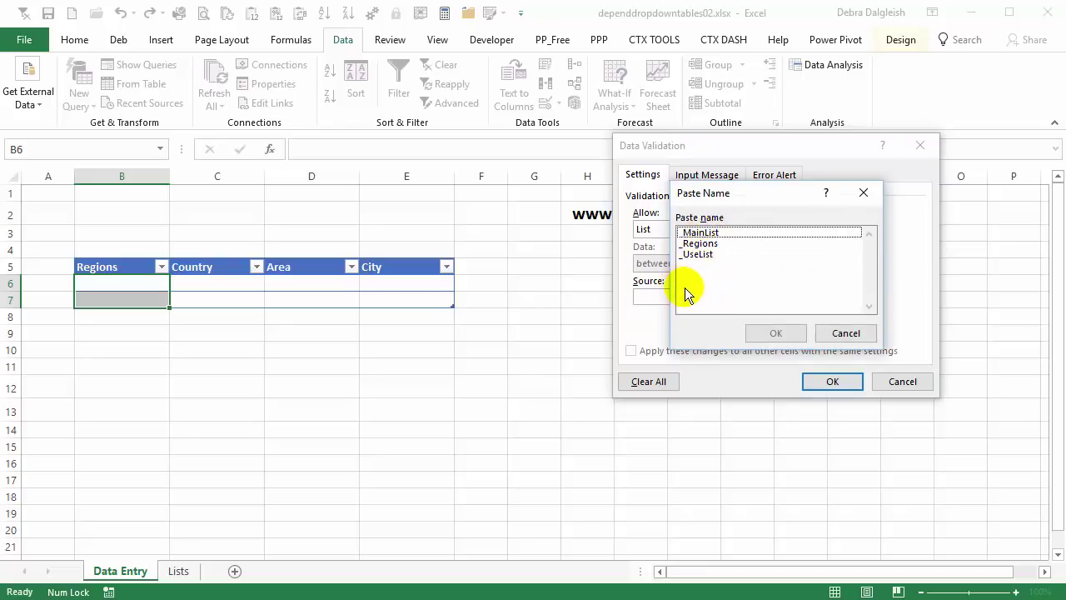
{"action": "left_click", "coordinate": [709, 243]}
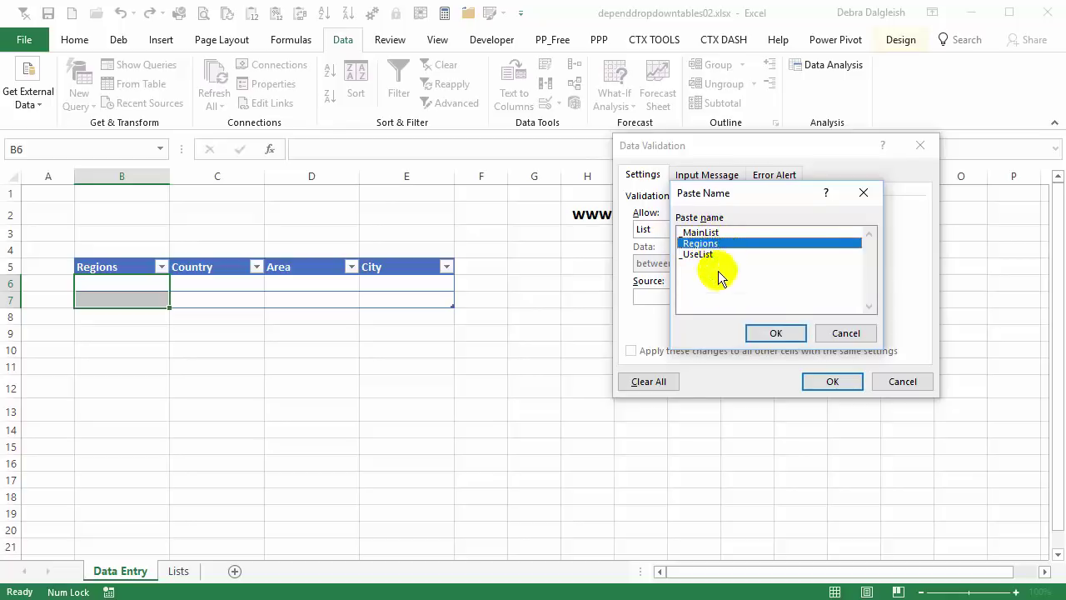
{"action": "left_click", "coordinate": [775, 334]}
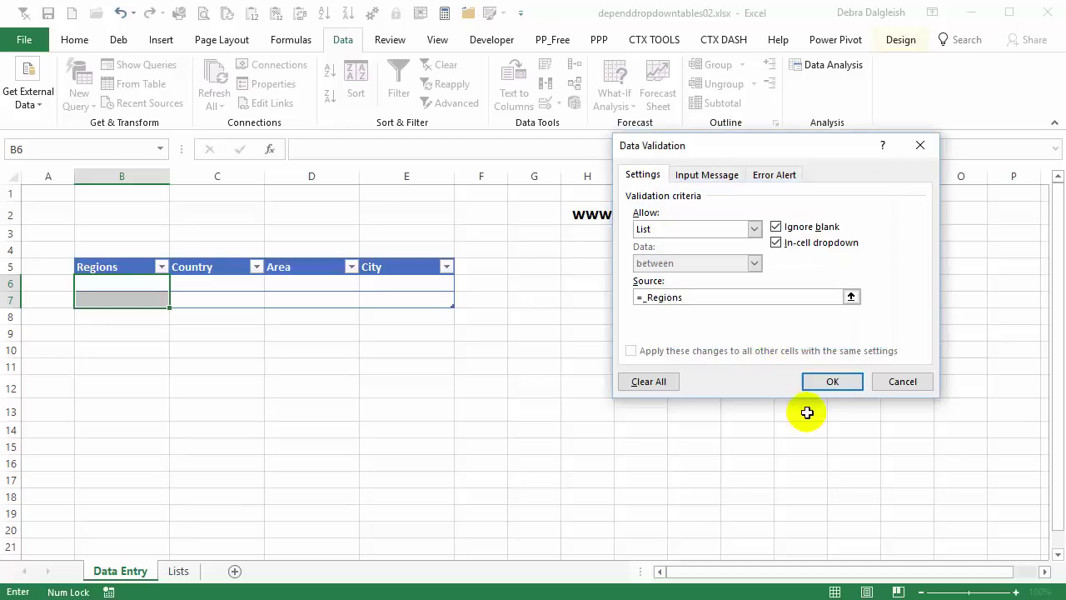
{"action": "left_click", "coordinate": [829, 381]}
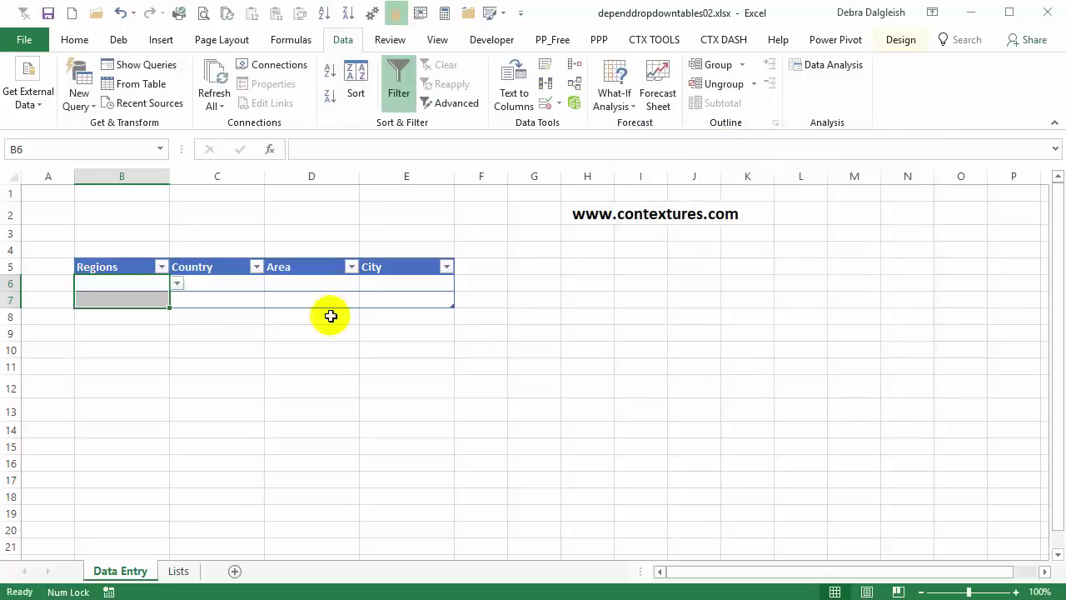
Choose Europe as the region in B6 and Americas in B7 from their drop-down lists
{"action": "left_click", "coordinate": [176, 283]}
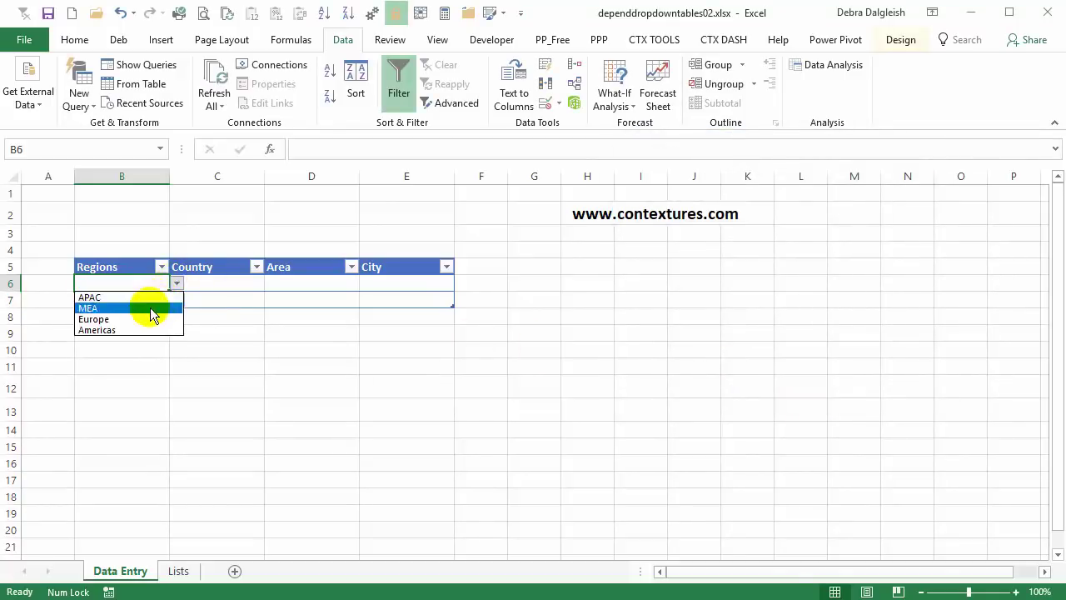
{"action": "left_click", "coordinate": [148, 318]}
{"action": "left_click", "coordinate": [142, 302]}
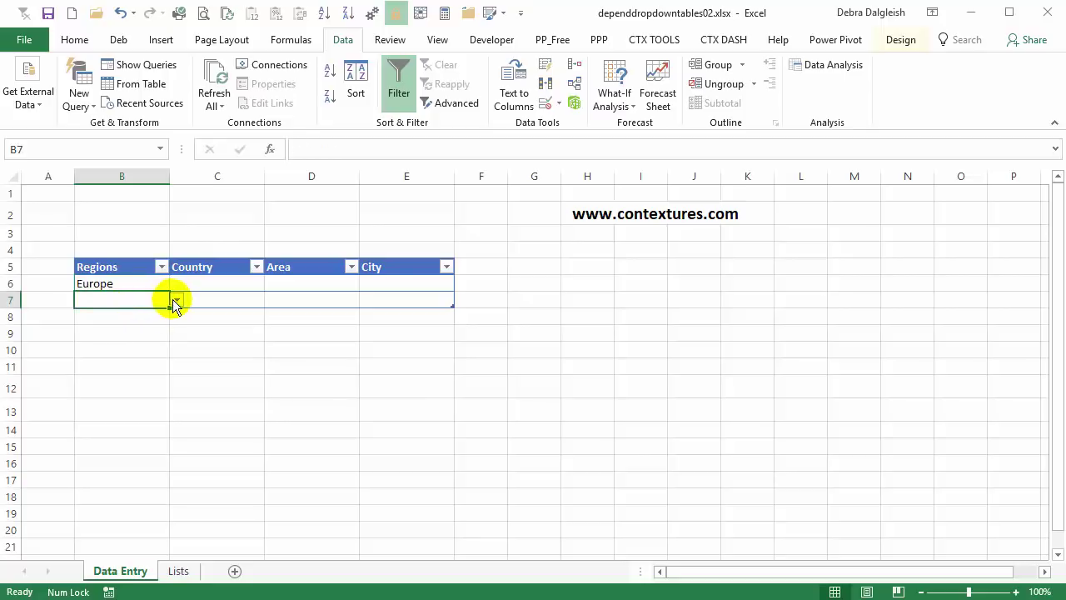
{"action": "left_click", "coordinate": [176, 299]}
{"action": "left_click", "coordinate": [138, 346]}
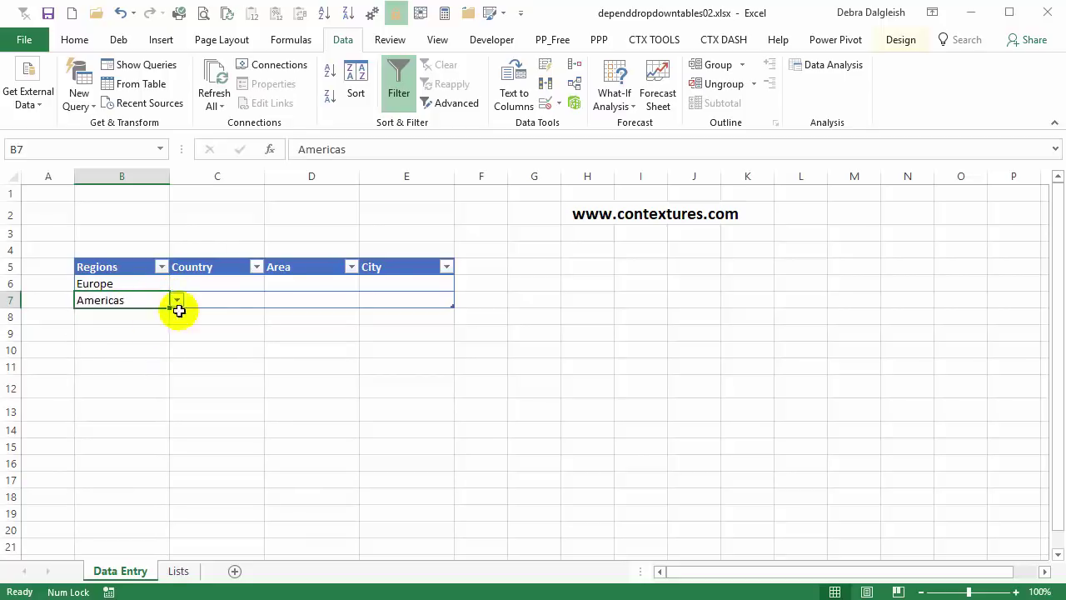
Apply data validation to the Country, Area and City cells C6:E7, allowing a List with the source =_UseList
{"action": "left_click_drag", "start_coordinate": [205, 283], "coordinate": [399, 298]}
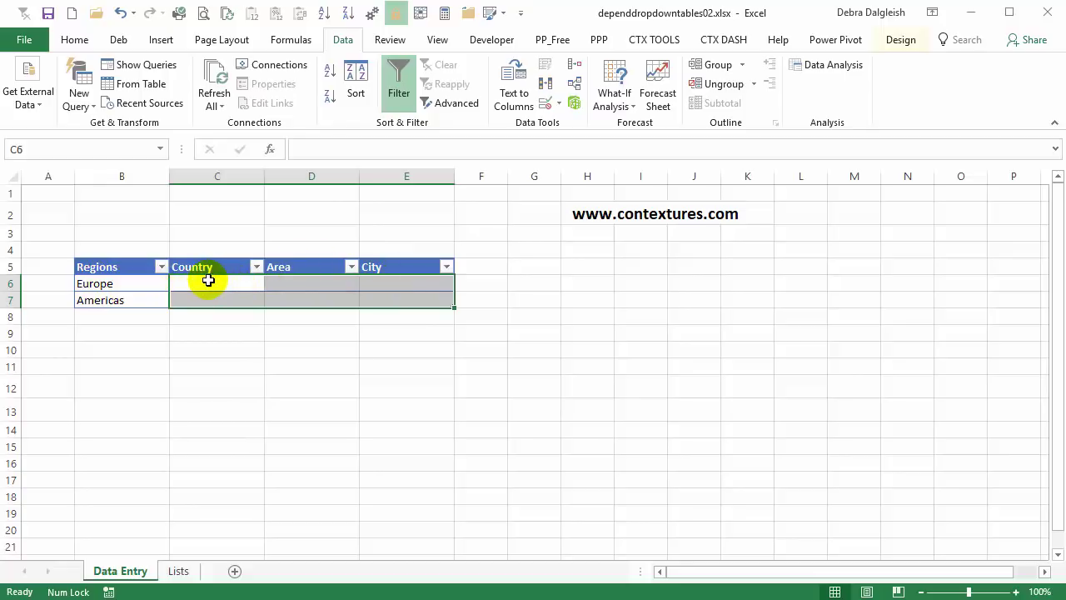
{"action": "left_click", "coordinate": [545, 103]}
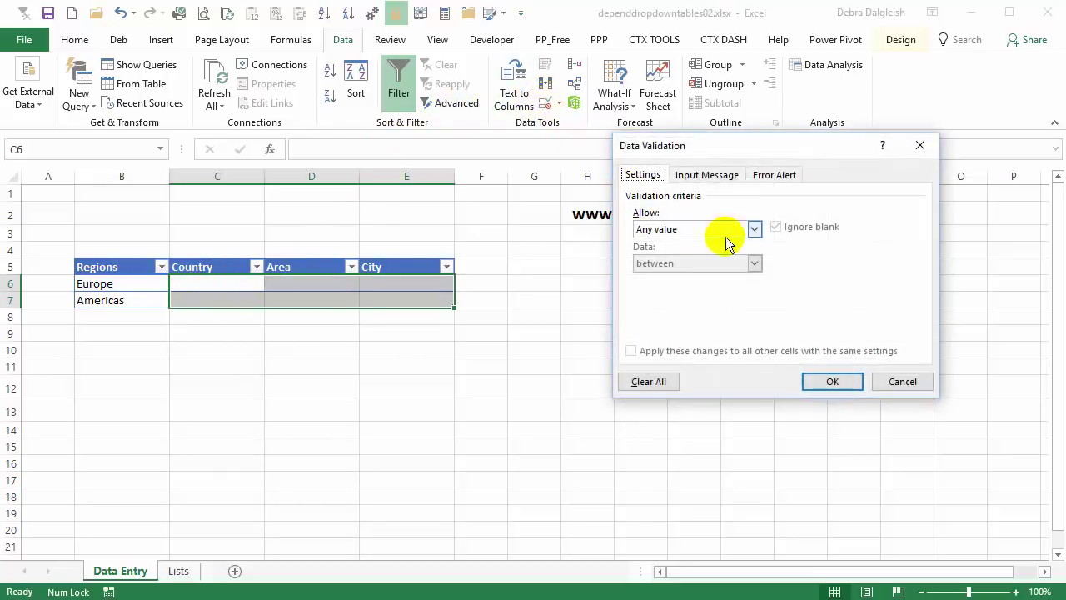
{"action": "left_click", "coordinate": [760, 231]}
{"action": "left_click", "coordinate": [707, 273]}
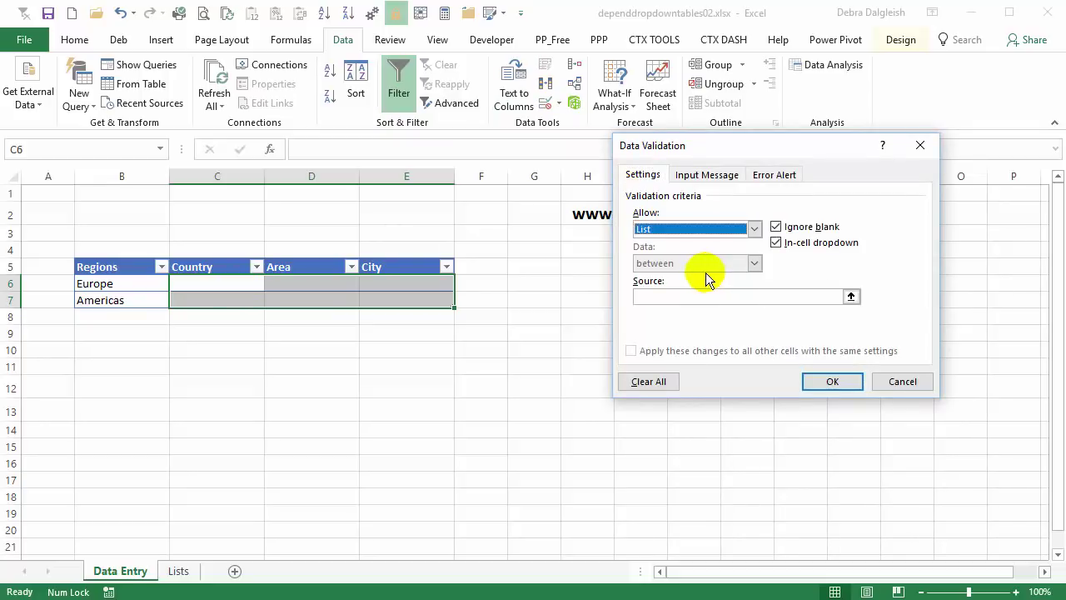
{"action": "left_click", "coordinate": [663, 298]}
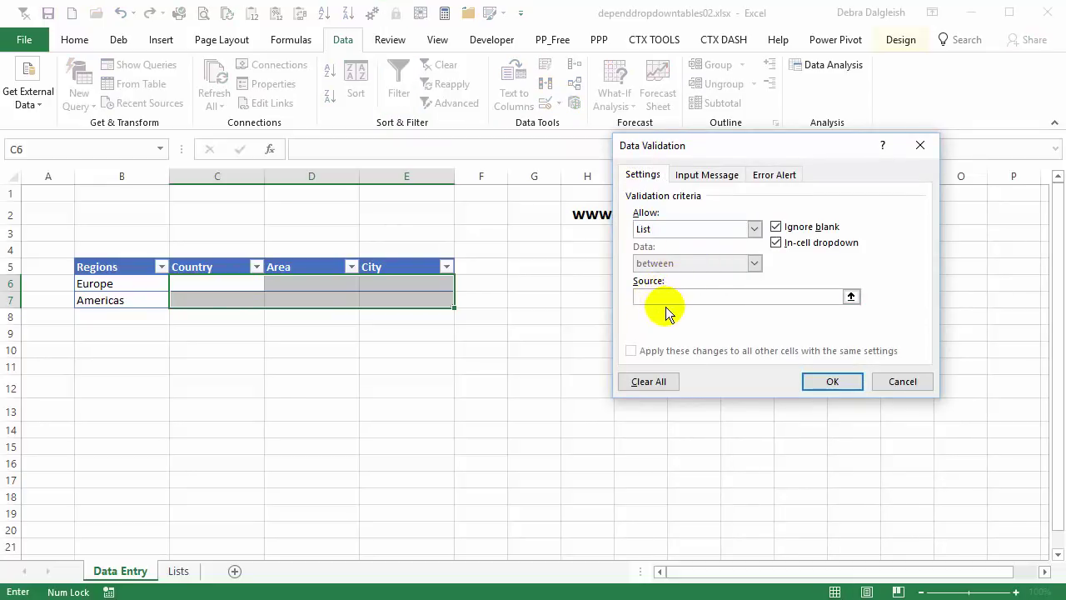
{"action": "key", "text": "F3"}
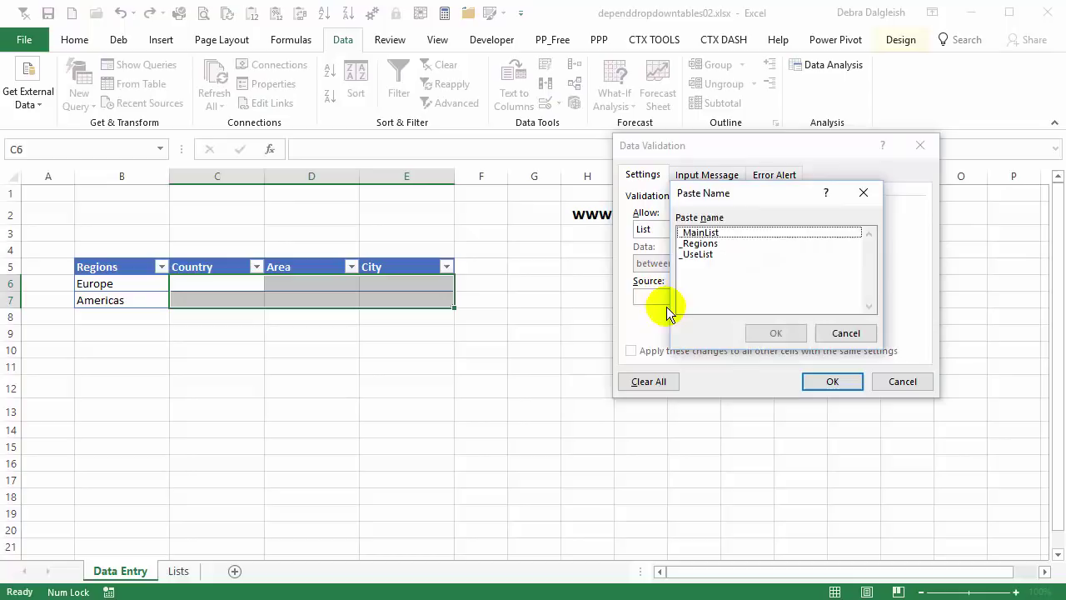
{"action": "left_click", "coordinate": [703, 254]}
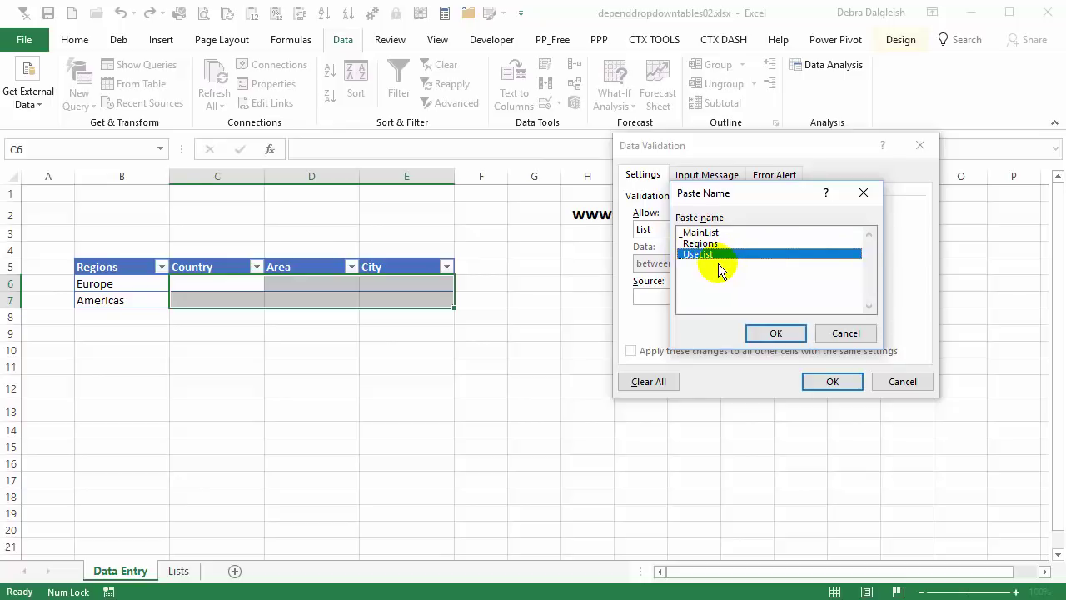
{"action": "left_click", "coordinate": [774, 334]}
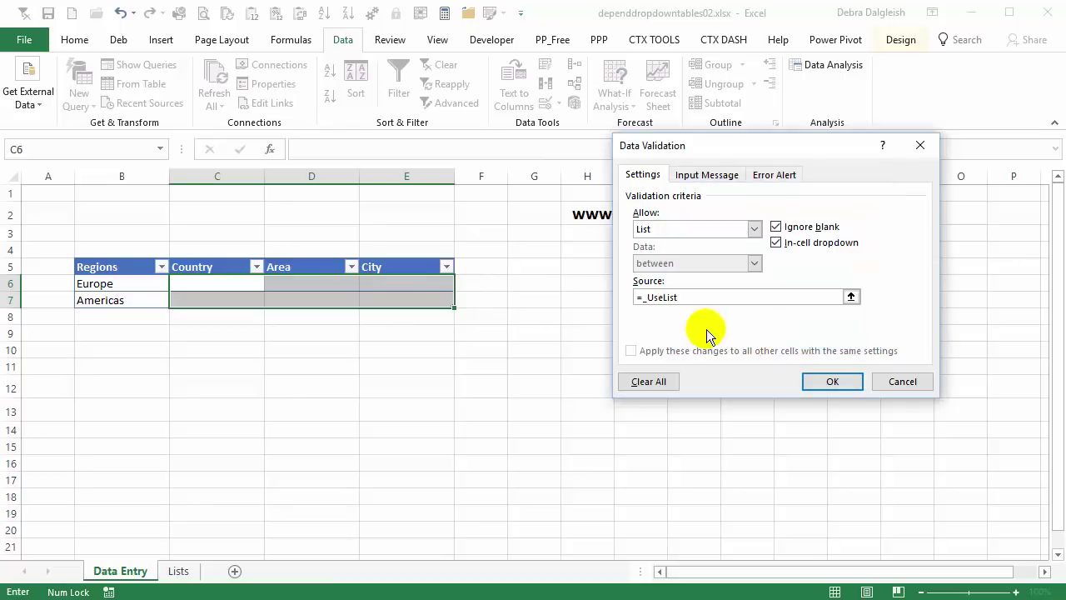
{"action": "left_click", "coordinate": [831, 383]}
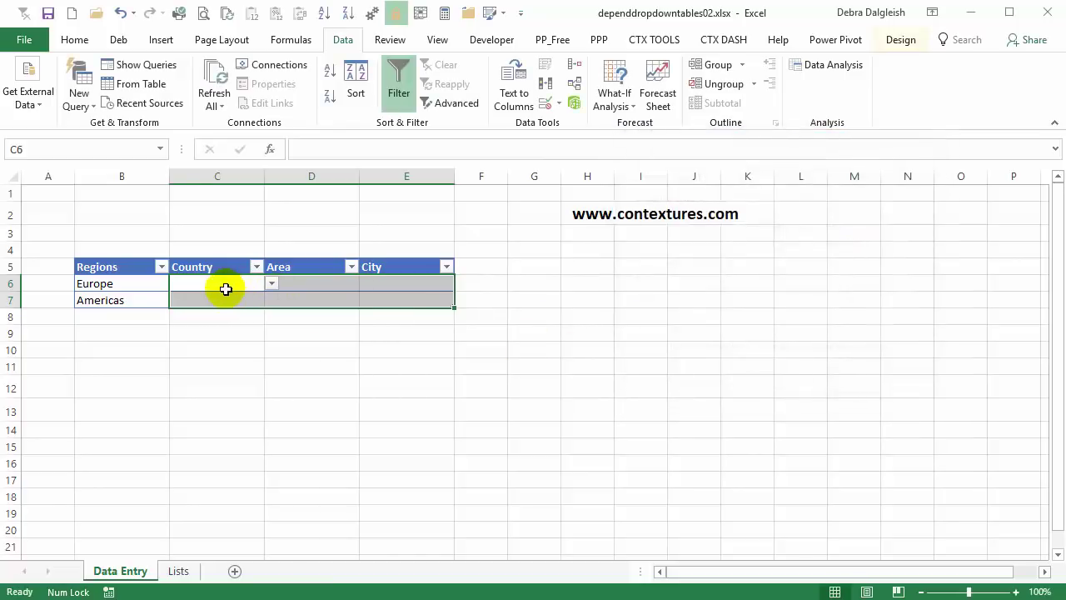
{"action": "left_click", "coordinate": [200, 320]}
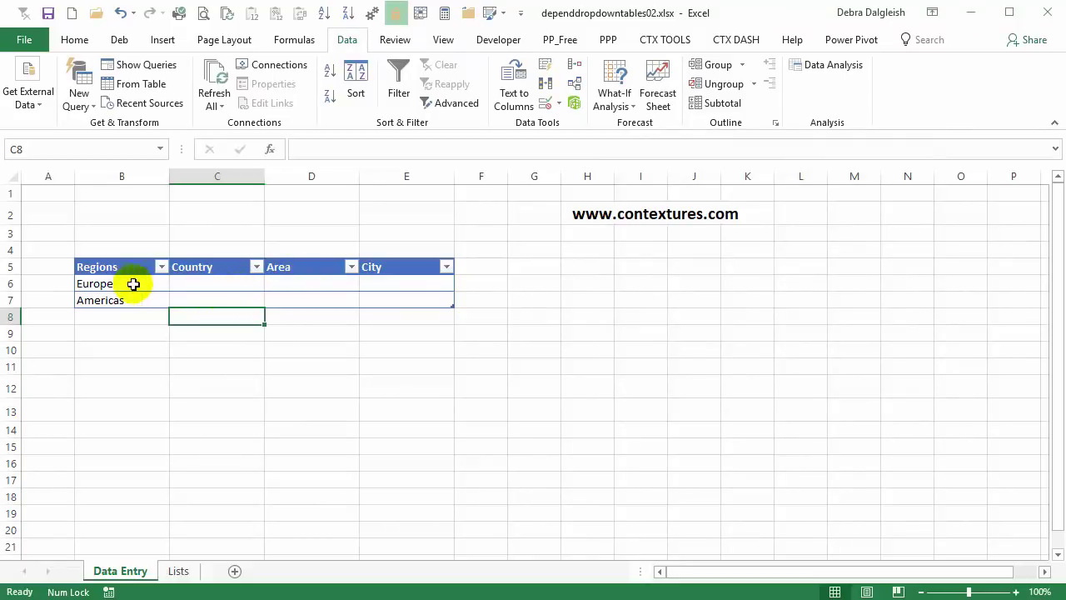
Set the country in C6 of the Europe row to UK from its drop-down list
{"action": "left_click", "coordinate": [190, 284]}
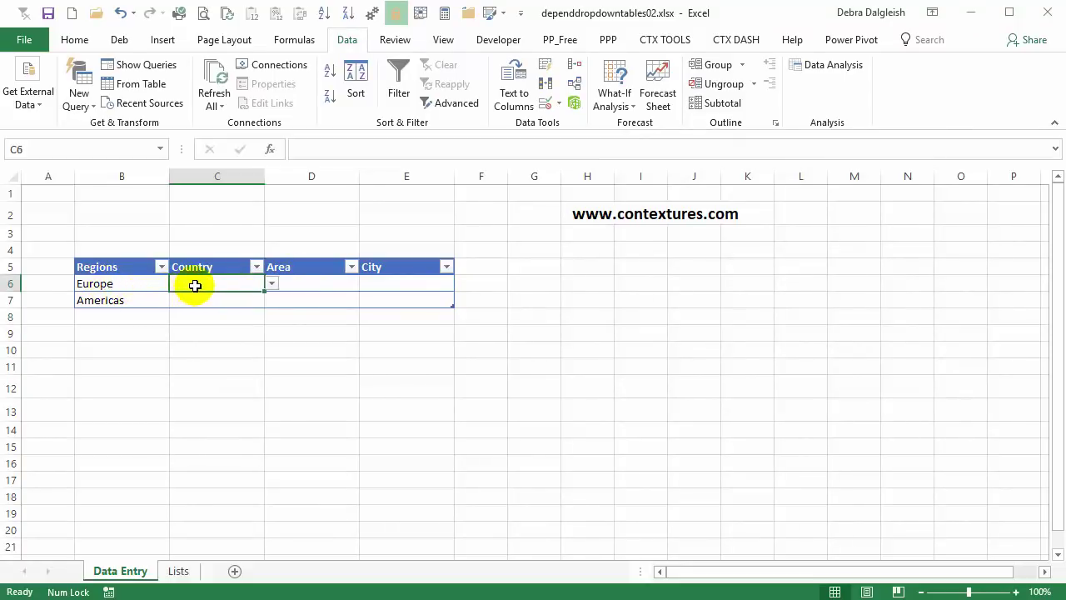
{"action": "left_click", "coordinate": [271, 284]}
{"action": "left_click", "coordinate": [206, 316]}
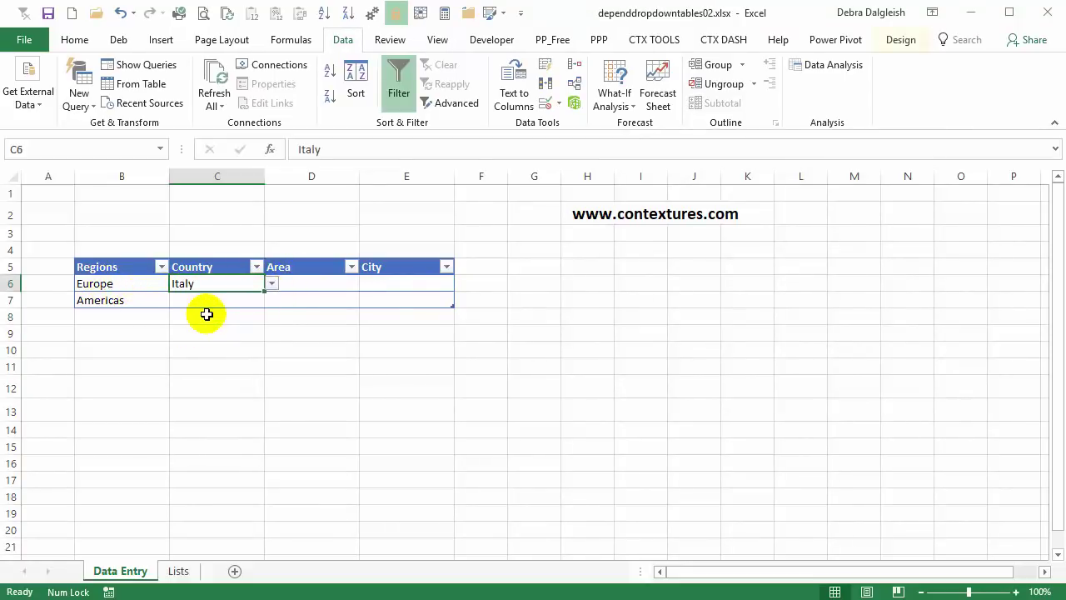
{"action": "left_click", "coordinate": [268, 284]}
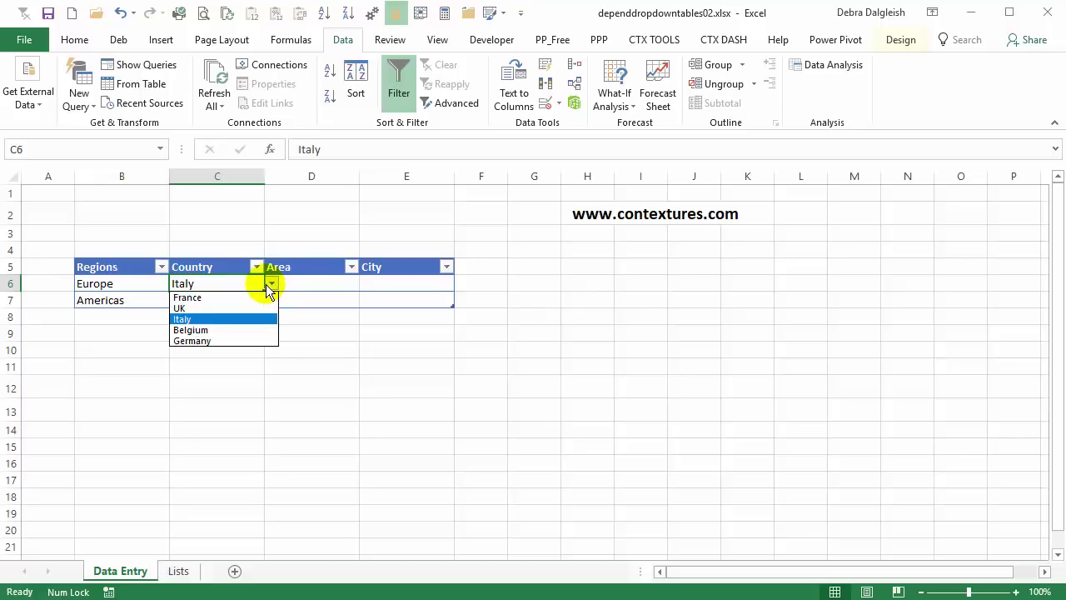
{"action": "left_click", "coordinate": [227, 308]}
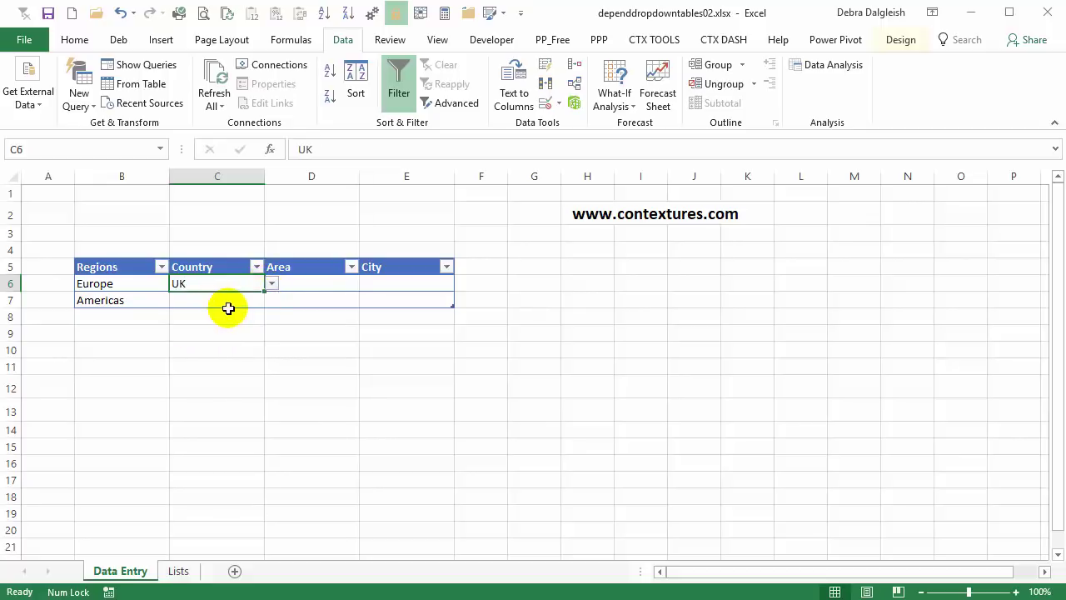
Choose England as the area in D6 and Manchester as the city in E6 from their drop-down lists
{"action": "left_click", "coordinate": [289, 280]}
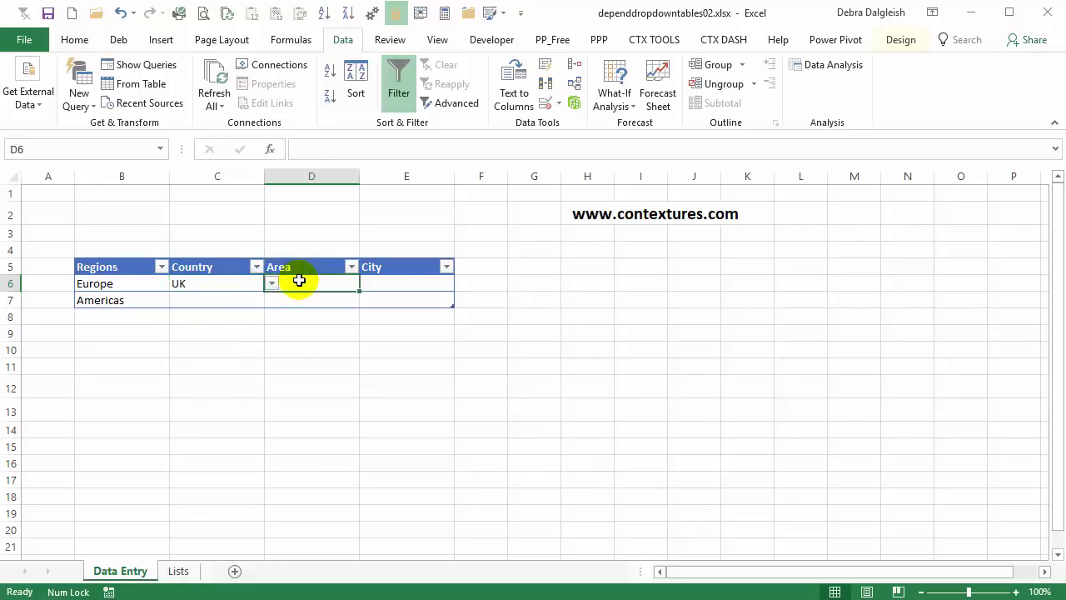
{"action": "left_click", "coordinate": [365, 285]}
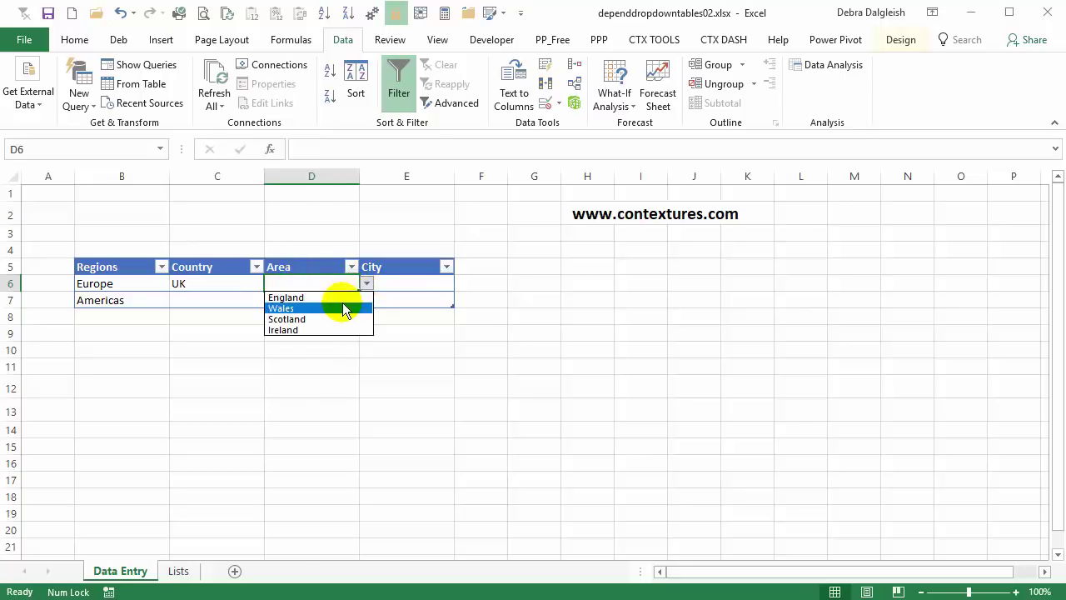
{"action": "left_click", "coordinate": [341, 300]}
{"action": "left_click", "coordinate": [394, 284]}
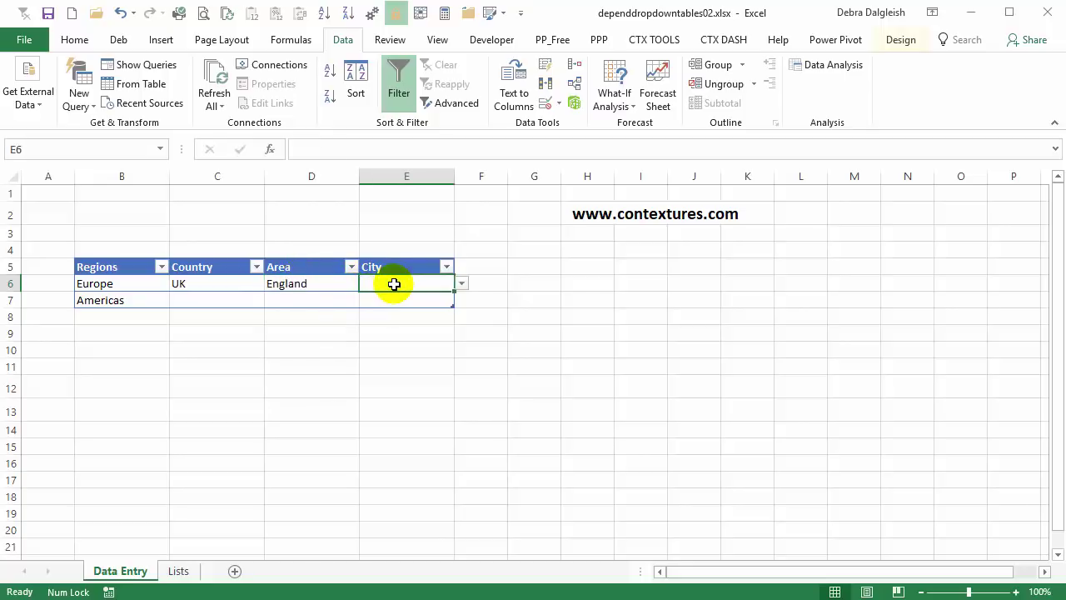
{"action": "left_click", "coordinate": [461, 284]}
{"action": "left_click", "coordinate": [434, 307]}
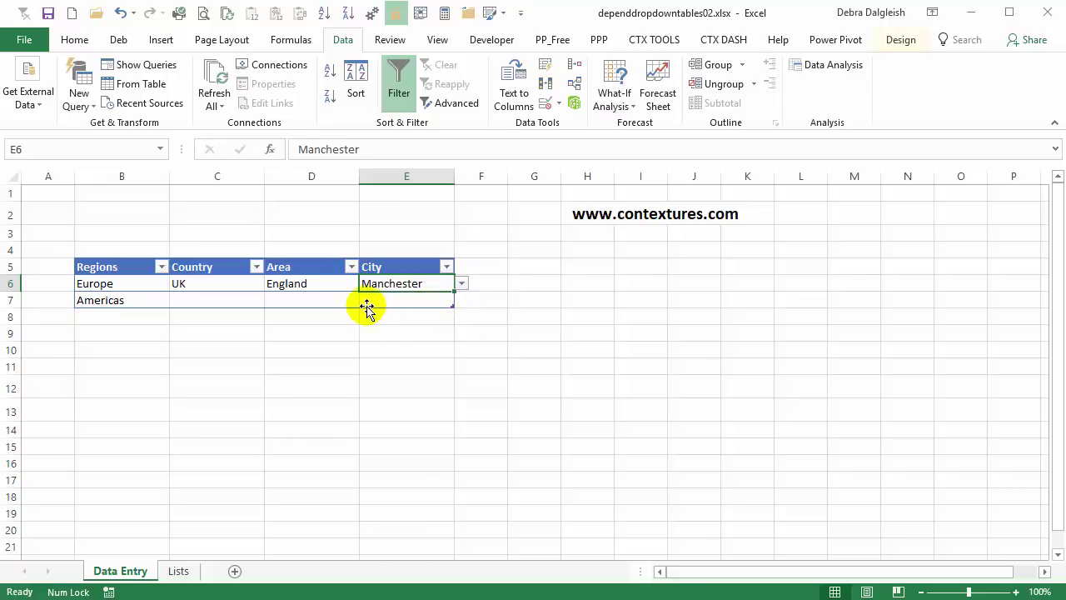
Choose Canada as the country in C7 of the Americas row from its drop-down list
{"action": "left_click", "coordinate": [120, 298]}
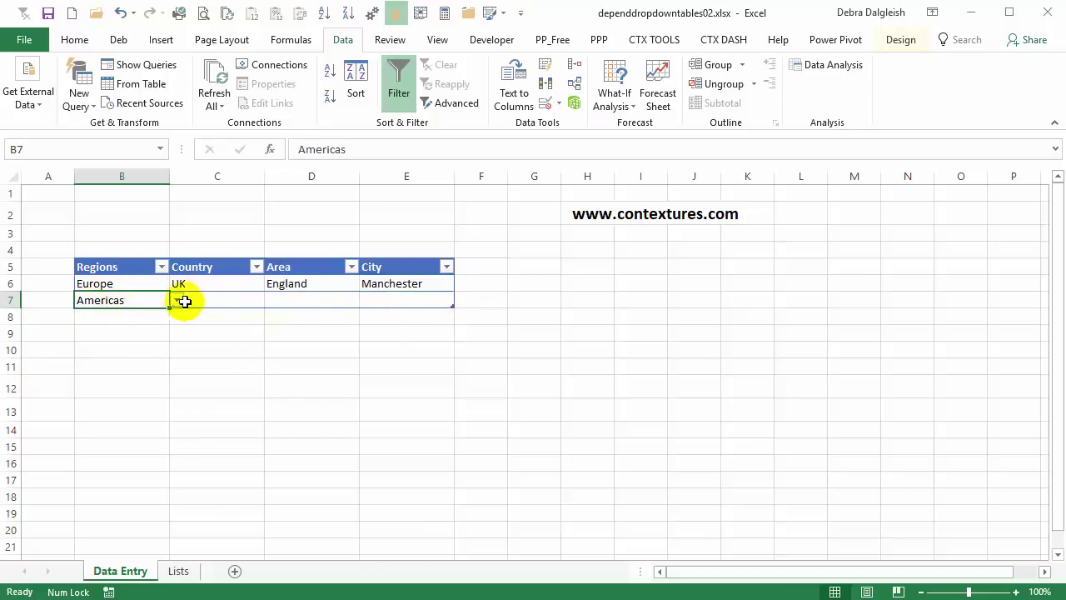
{"action": "left_click", "coordinate": [187, 299]}
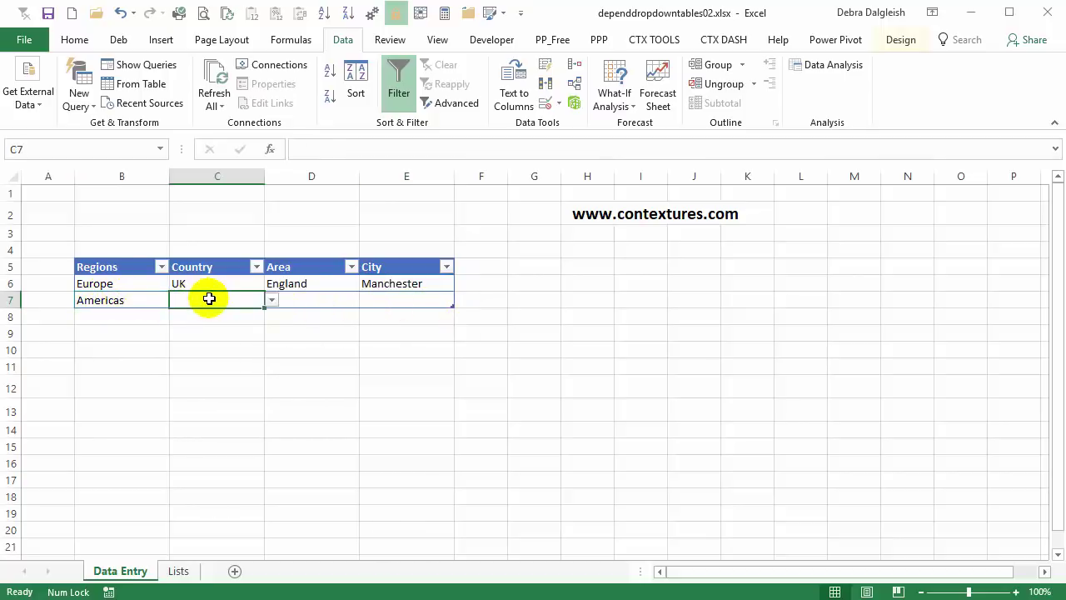
{"action": "left_click", "coordinate": [272, 300]}
{"action": "left_click", "coordinate": [236, 327]}
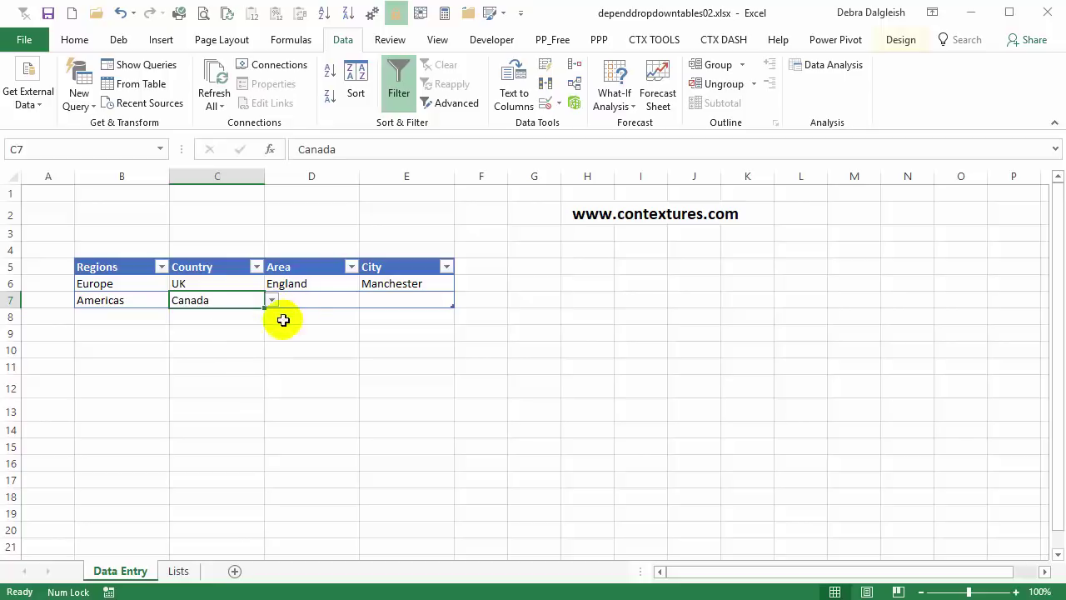
Choose Ontario as the area in D7 and Toronto as the city in E7 from their drop-down lists
{"action": "left_click", "coordinate": [312, 300]}
{"action": "left_click", "coordinate": [367, 300]}
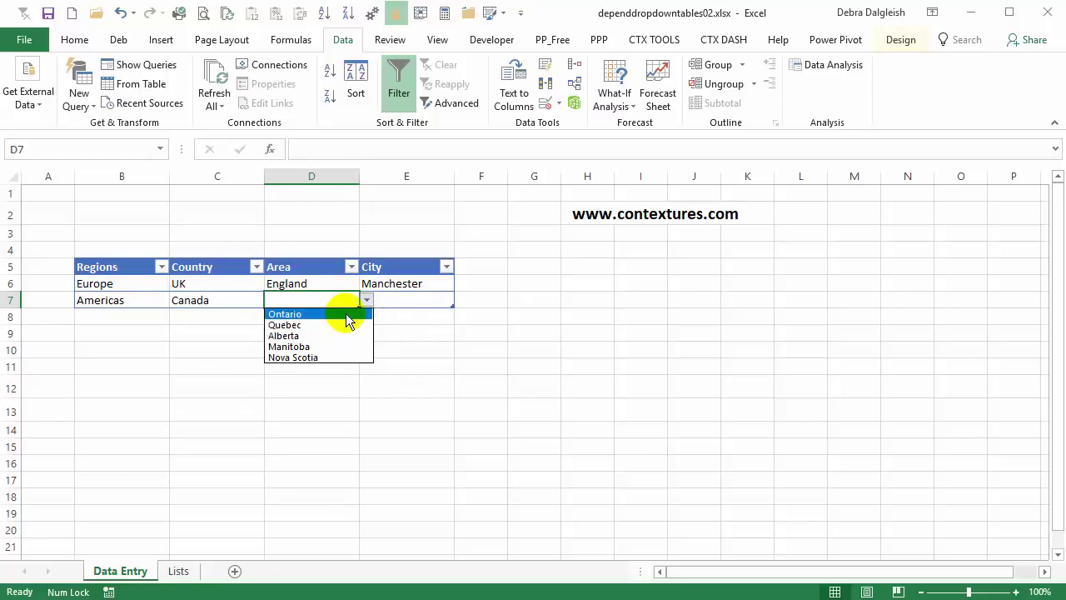
{"action": "left_click", "coordinate": [349, 314]}
{"action": "left_click", "coordinate": [392, 300]}
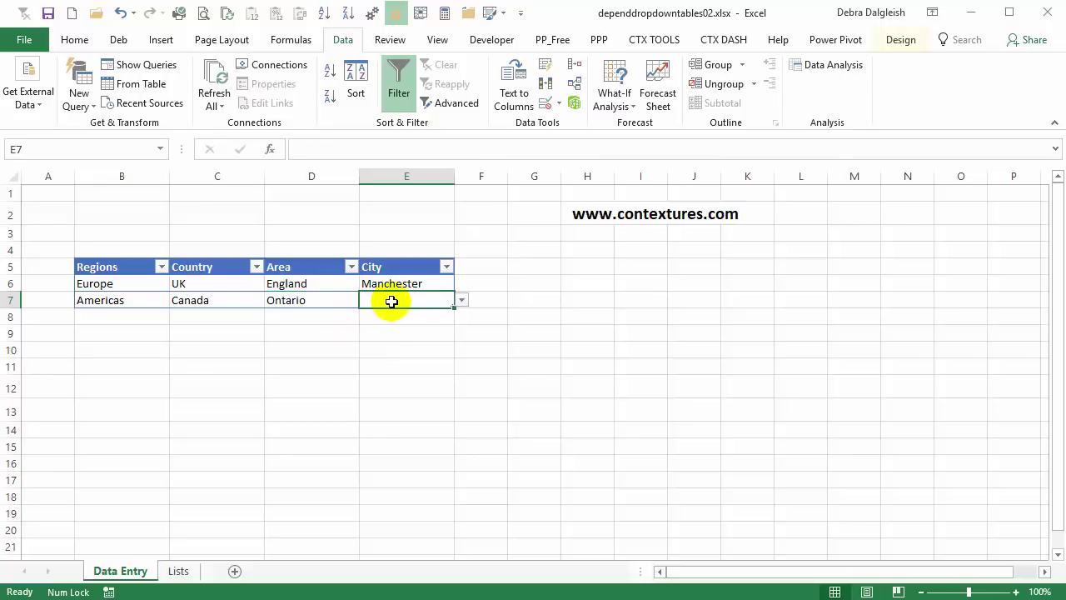
{"action": "left_click", "coordinate": [462, 300]}
{"action": "left_click", "coordinate": [429, 322]}
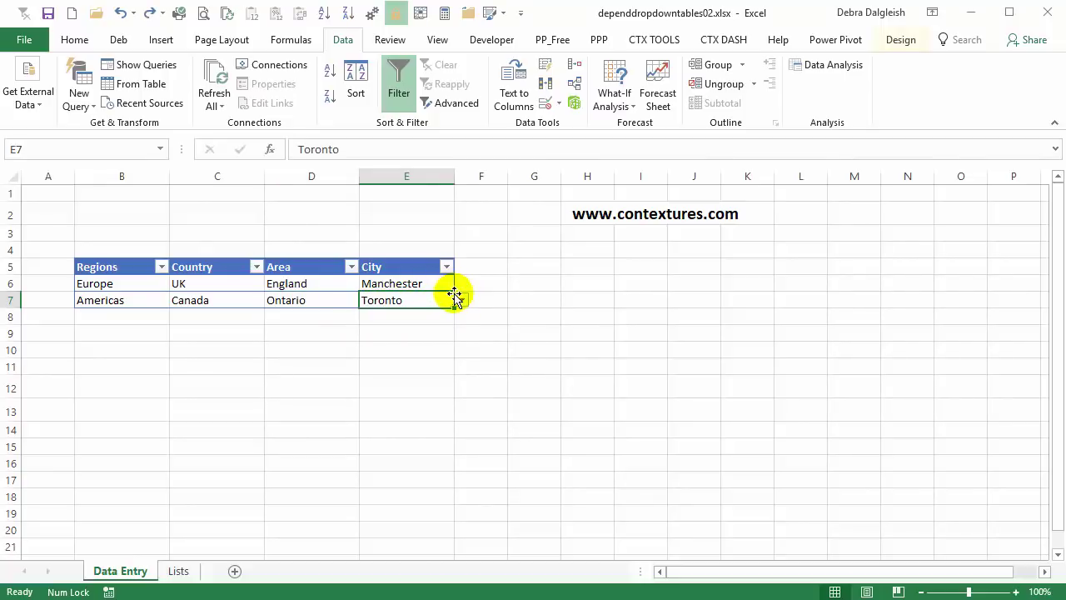
Add a new row 8 to the Data Entry table and choose APAC as its region in B8
{"action": "key", "text": "Tab"}
{"action": "left_click", "coordinate": [177, 317]}
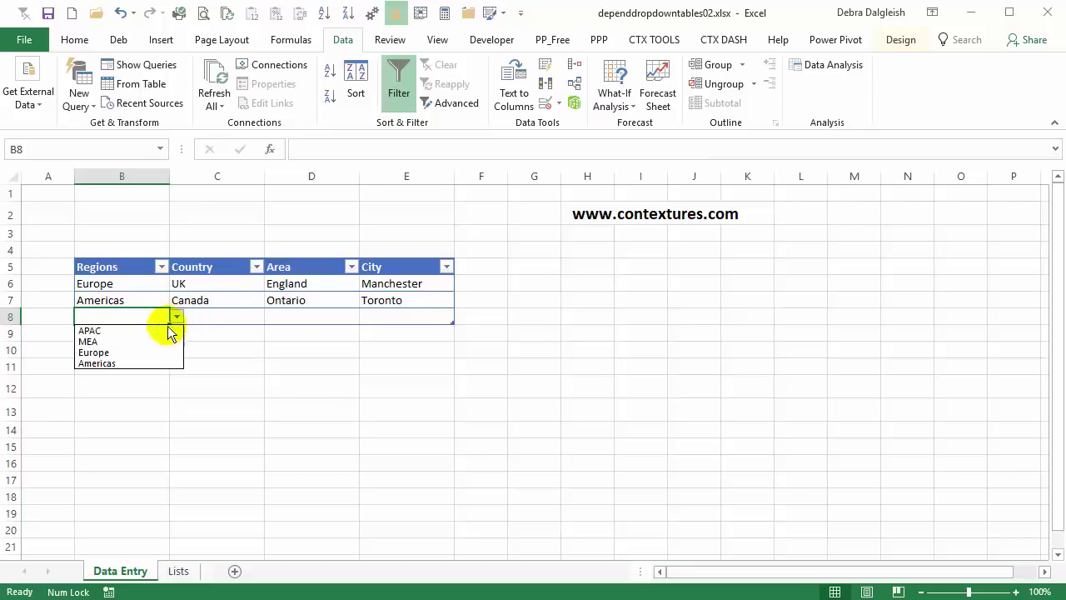
{"action": "left_click", "coordinate": [117, 332]}
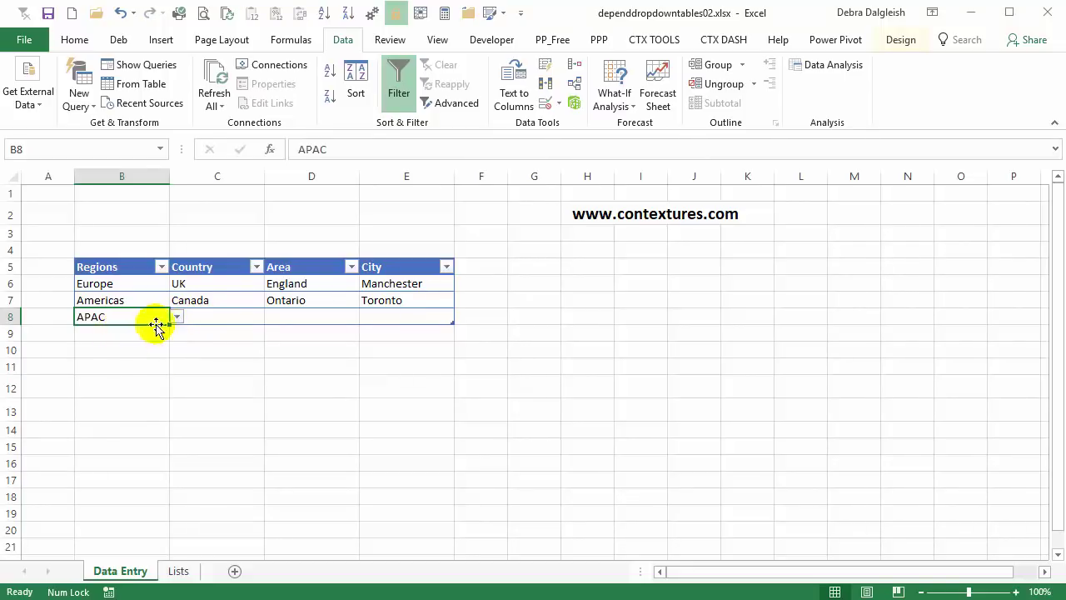
Choose China as the country in C8 of the APAC row from its drop-down list
{"action": "left_click", "coordinate": [215, 320]}
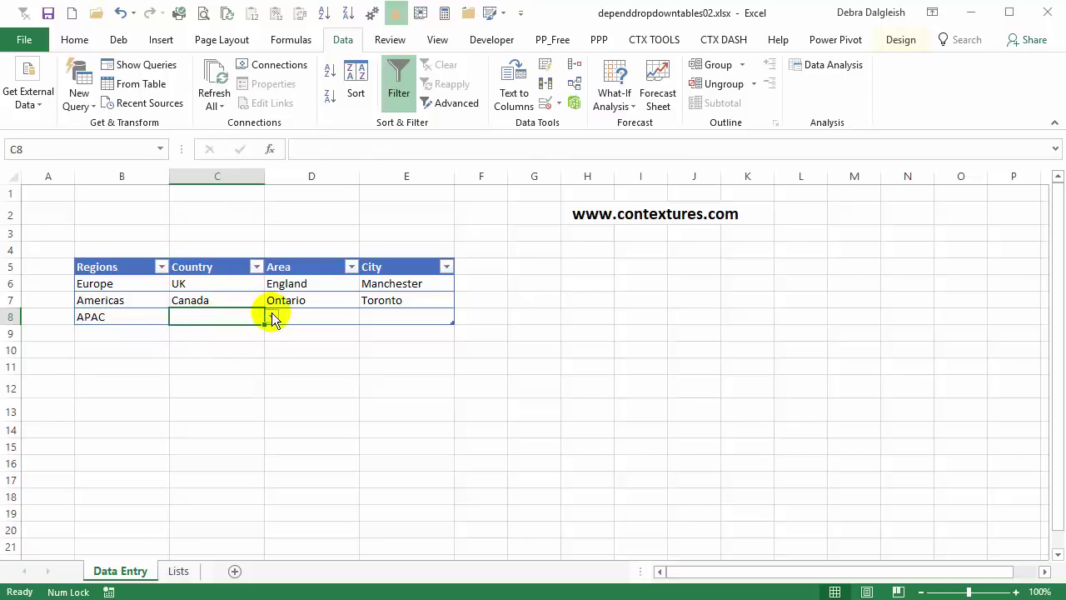
{"action": "left_click", "coordinate": [271, 317]}
{"action": "left_click", "coordinate": [232, 342]}
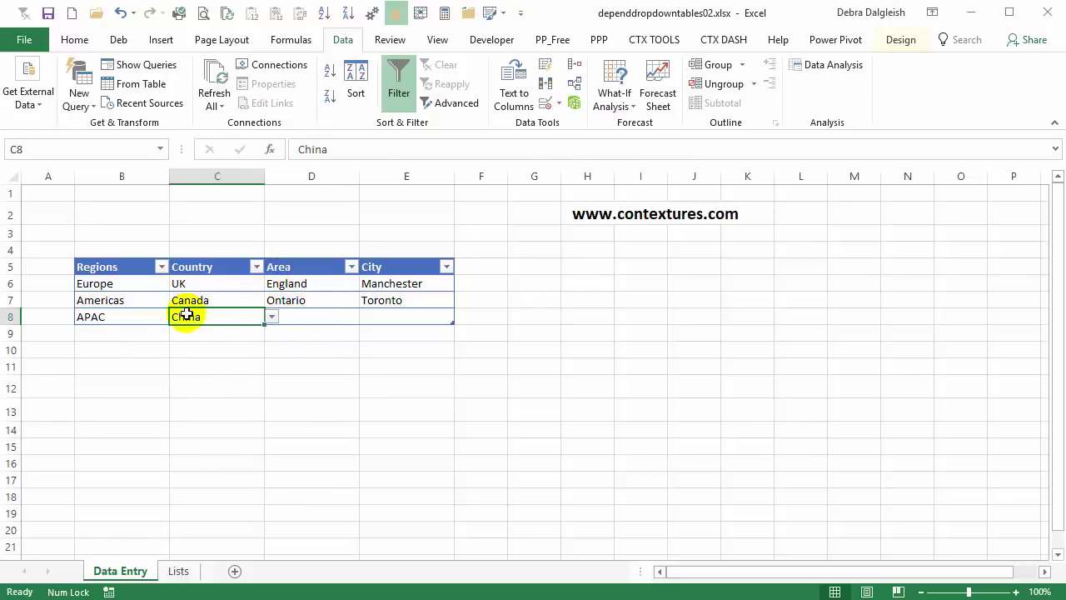
Choose an area for the China row in D8 from its drop-down list
{"action": "left_click", "coordinate": [297, 322]}
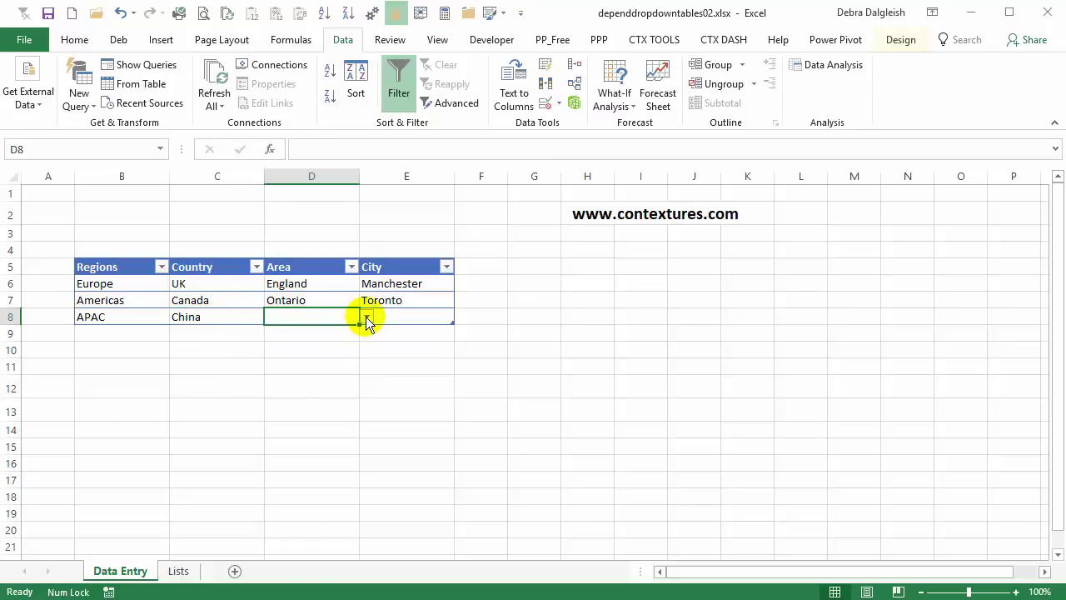